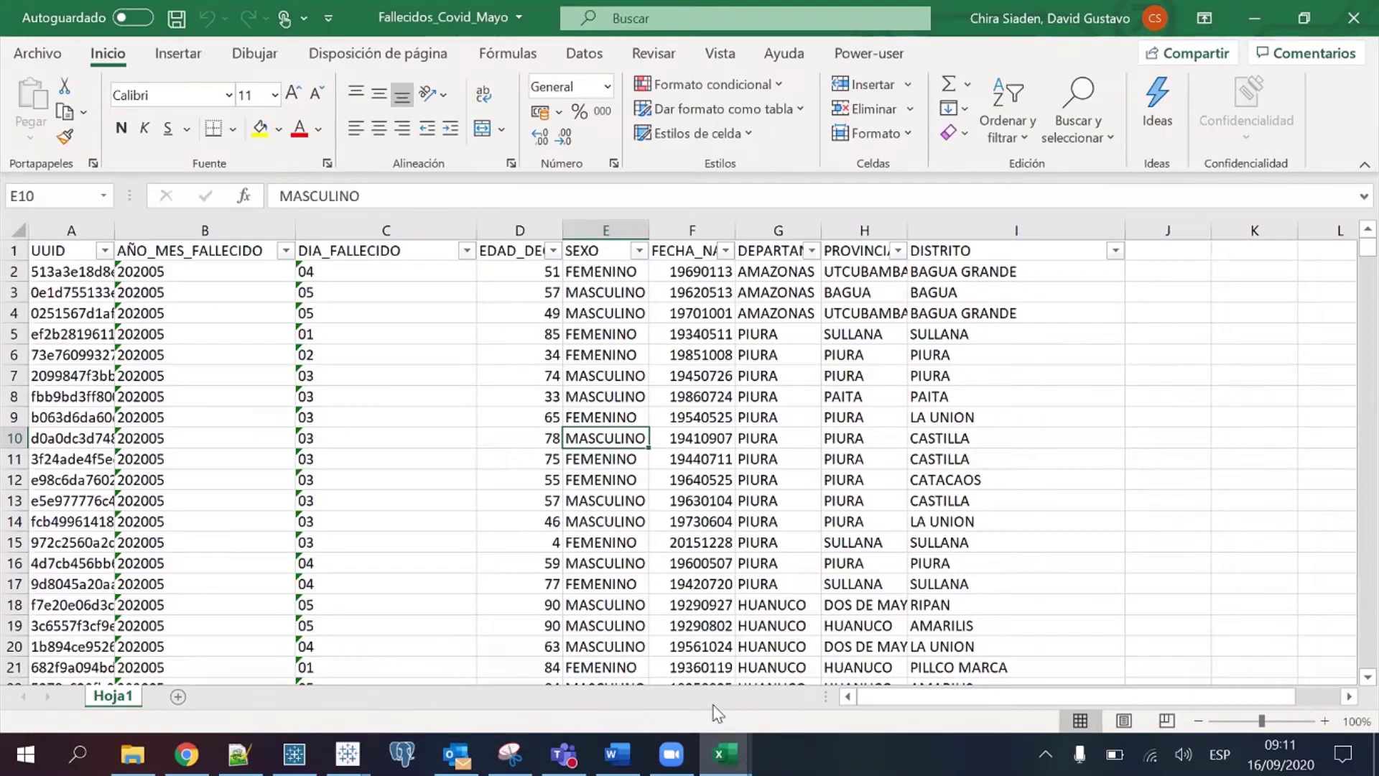
# Examine the AÑO_MES_FALLECIDO and DIA_FALLECIDO columns in the Fallecidos_Covid_Mayo workbook
pyautogui.moveTo(722, 751)
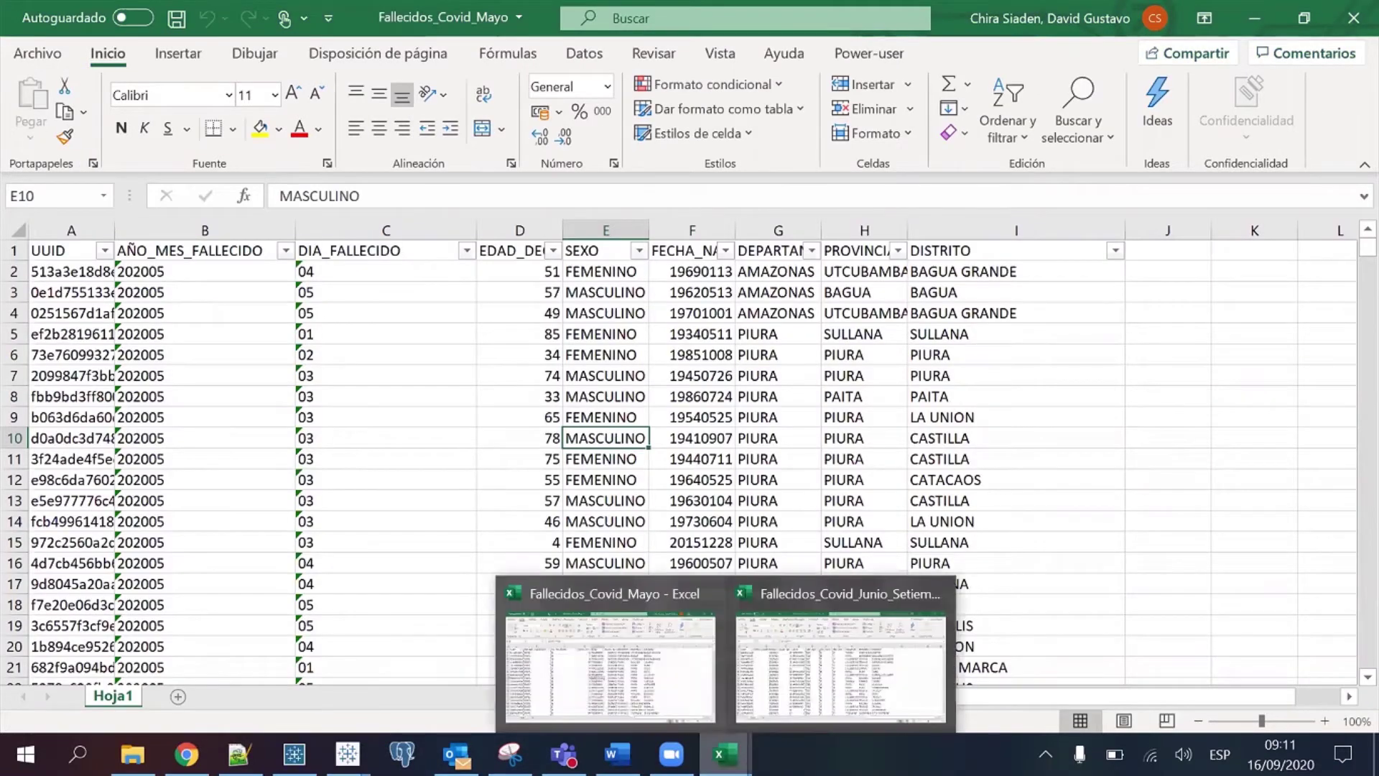
pyautogui.click(503, 500)
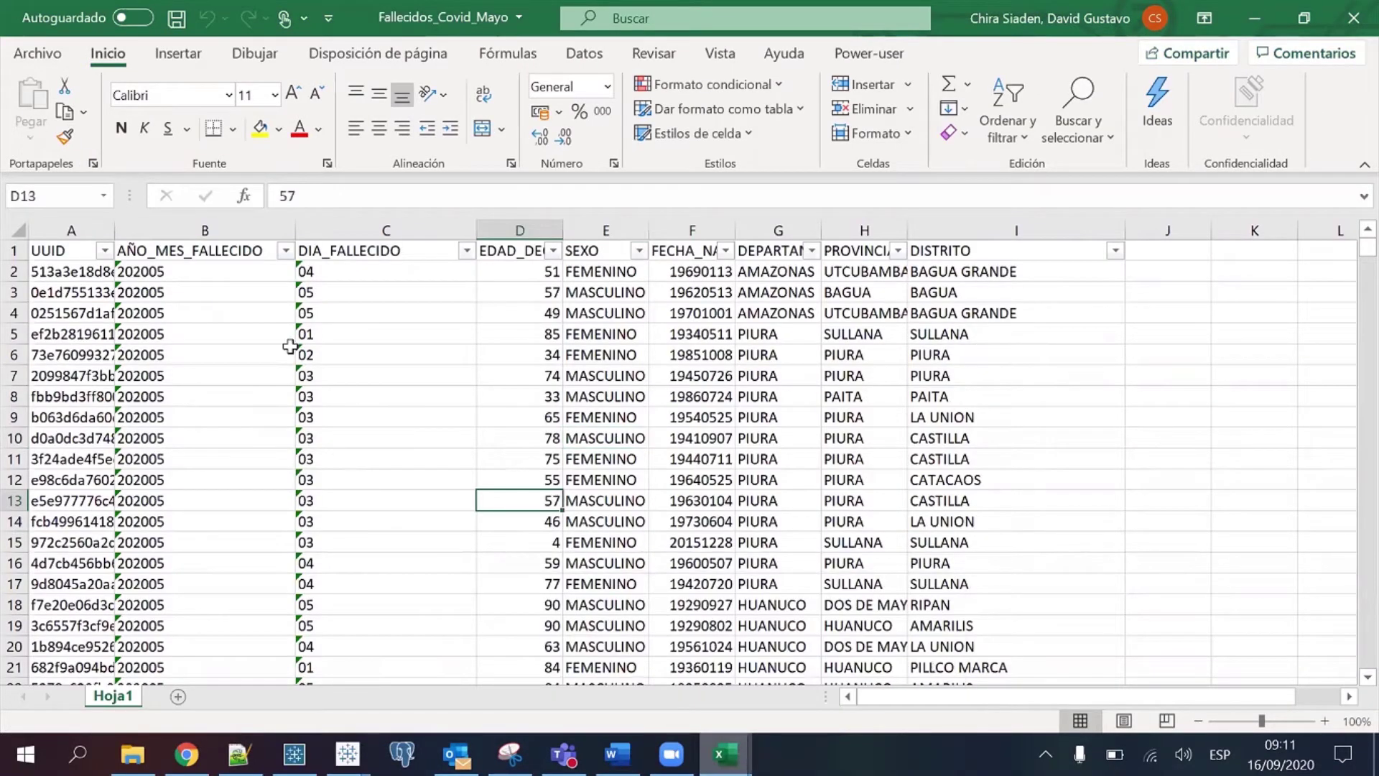
pyautogui.click(237, 230)
pyautogui.click(359, 229)
pyautogui.click(260, 230)
pyautogui.click(341, 229)
pyautogui.click(231, 228)
# Inspect the format of the AÑO_MES_FALLECIDO values, highlighting the month digits, and compare it with the separate day column
pyautogui.click(185, 271)
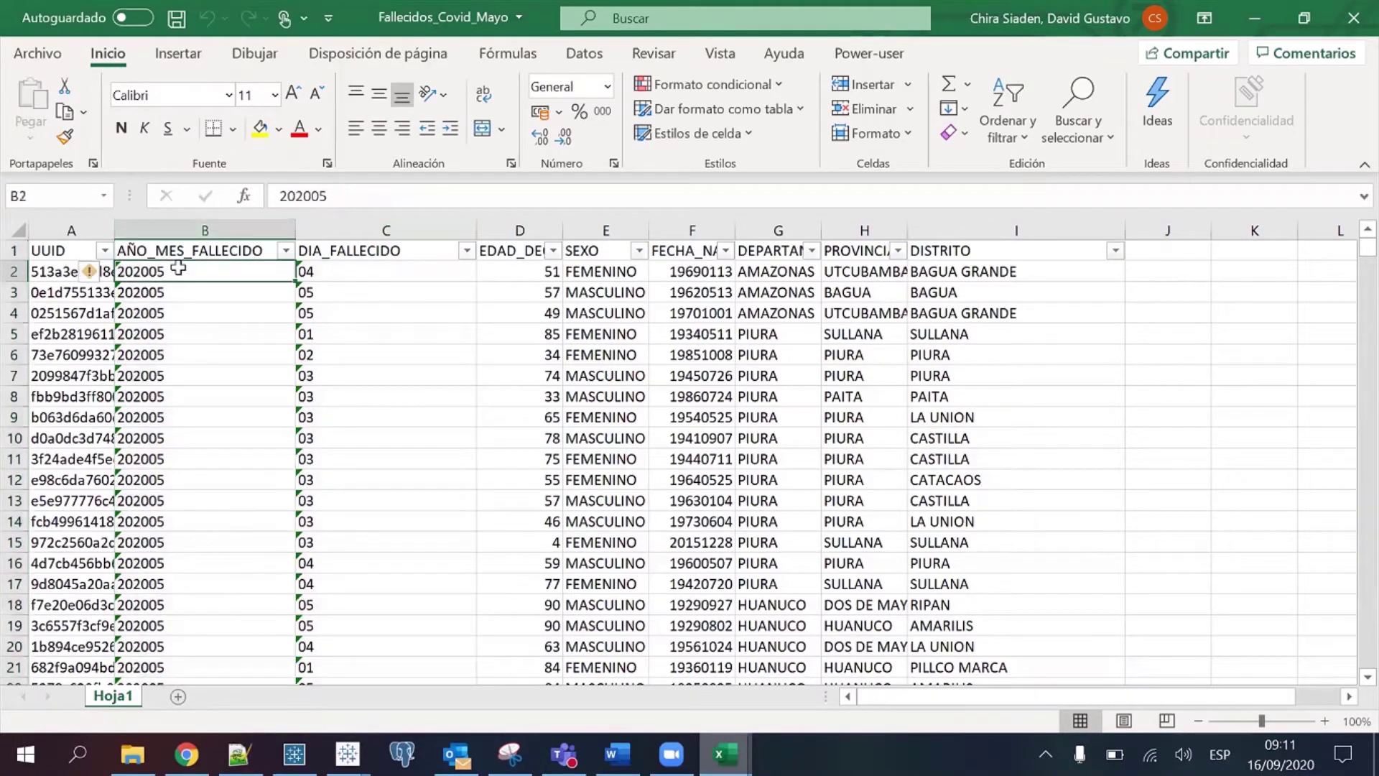
pyautogui.moveTo(177, 273); pyautogui.dragTo(204, 623)
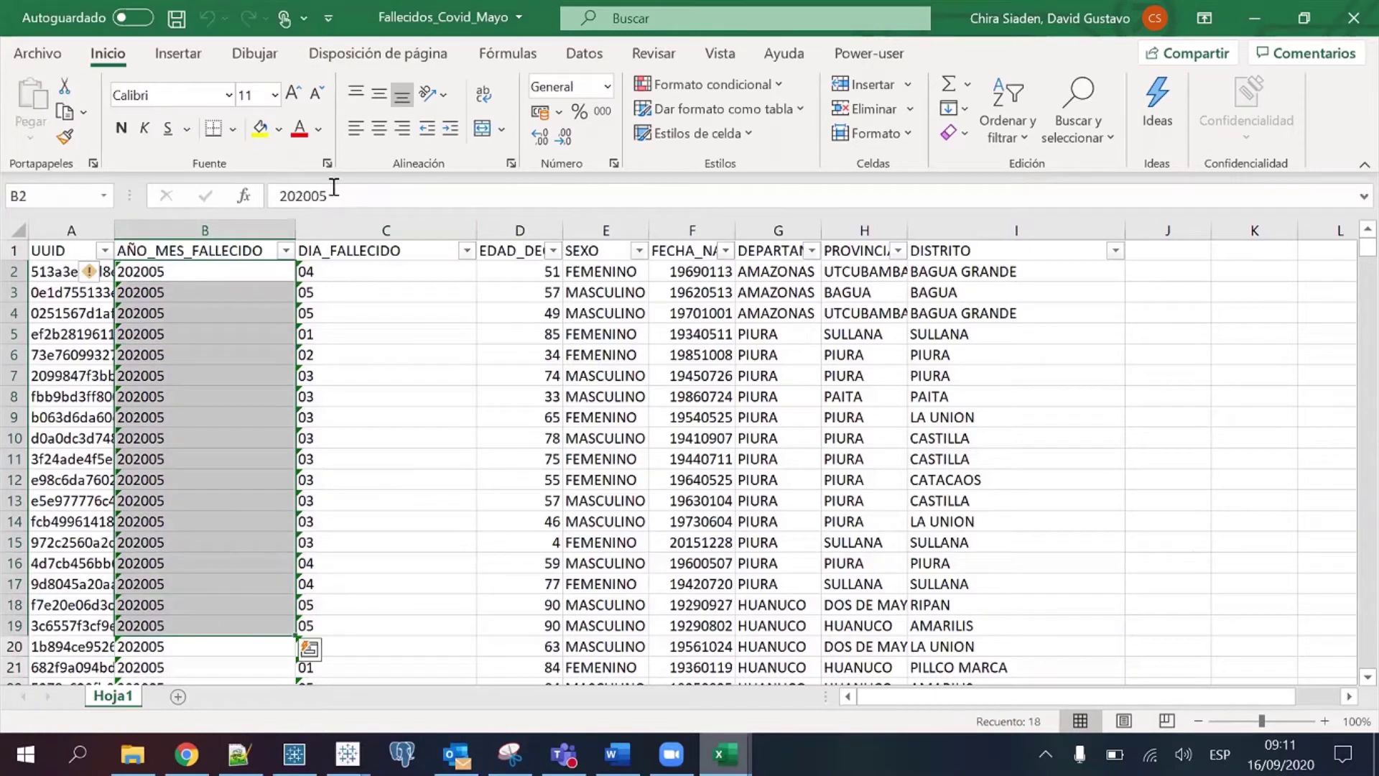
pyautogui.moveTo(311, 196); pyautogui.dragTo(328, 195)
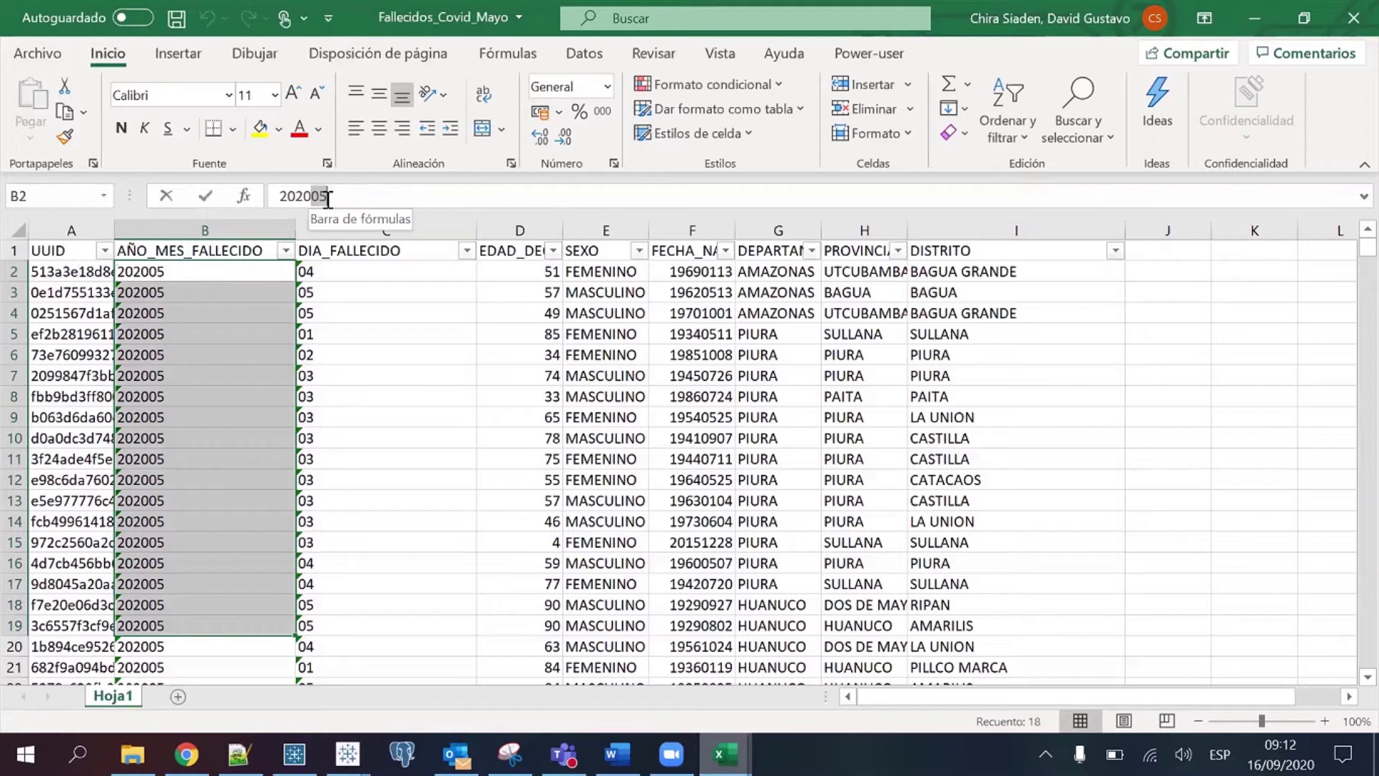
pyautogui.click(354, 231)
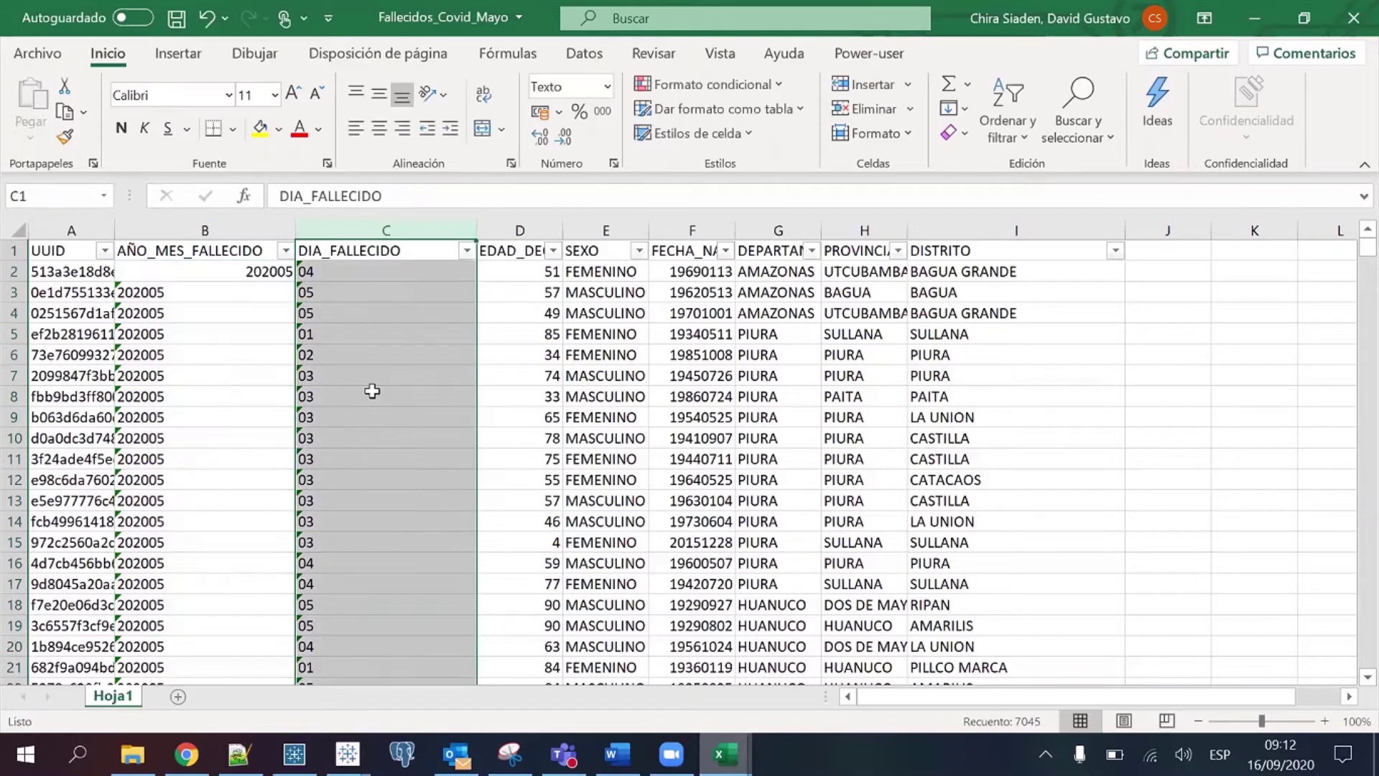
pyautogui.click(376, 331)
pyautogui.click(215, 307)
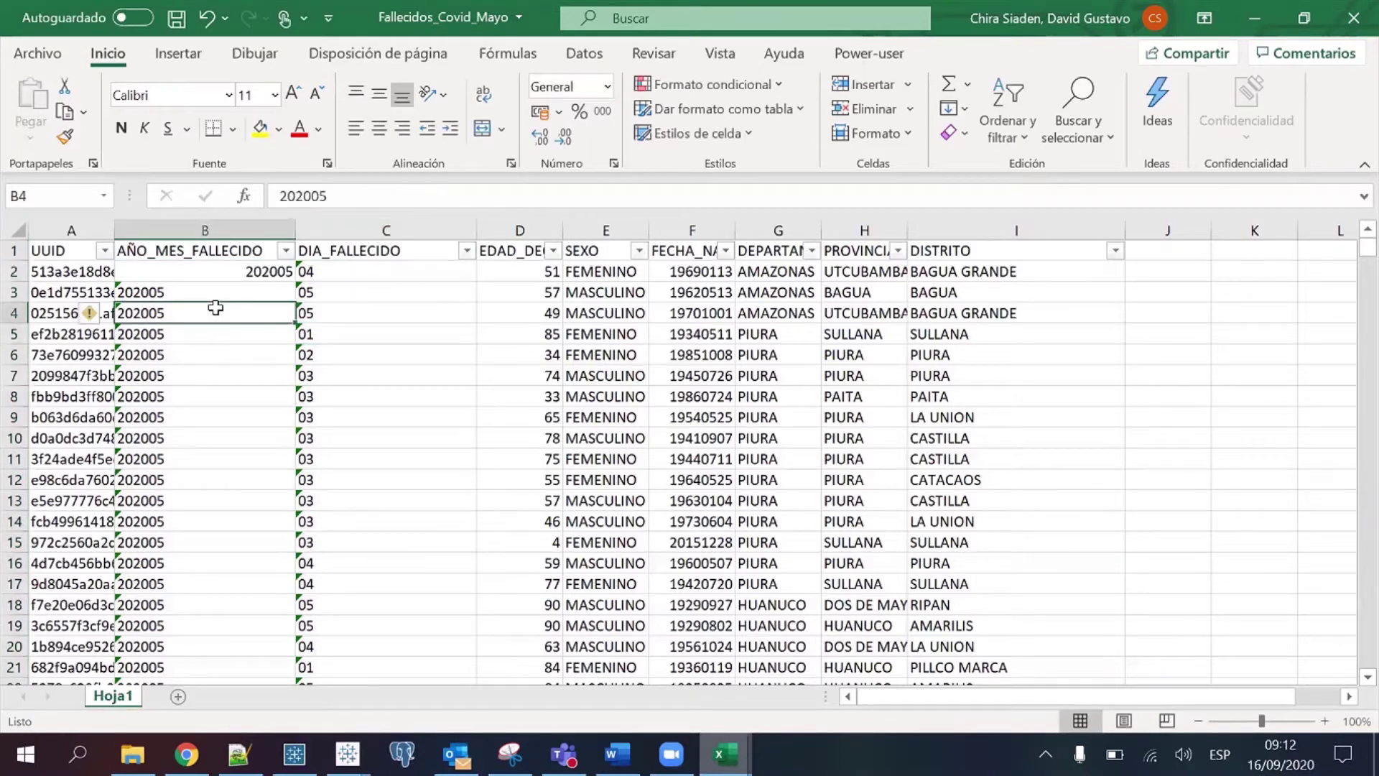
# Switch to the Fallecidos_Covid_Junio_Setiembre workbook and inspect how its death date column encodes year, month and day
pyautogui.moveTo(724, 754)
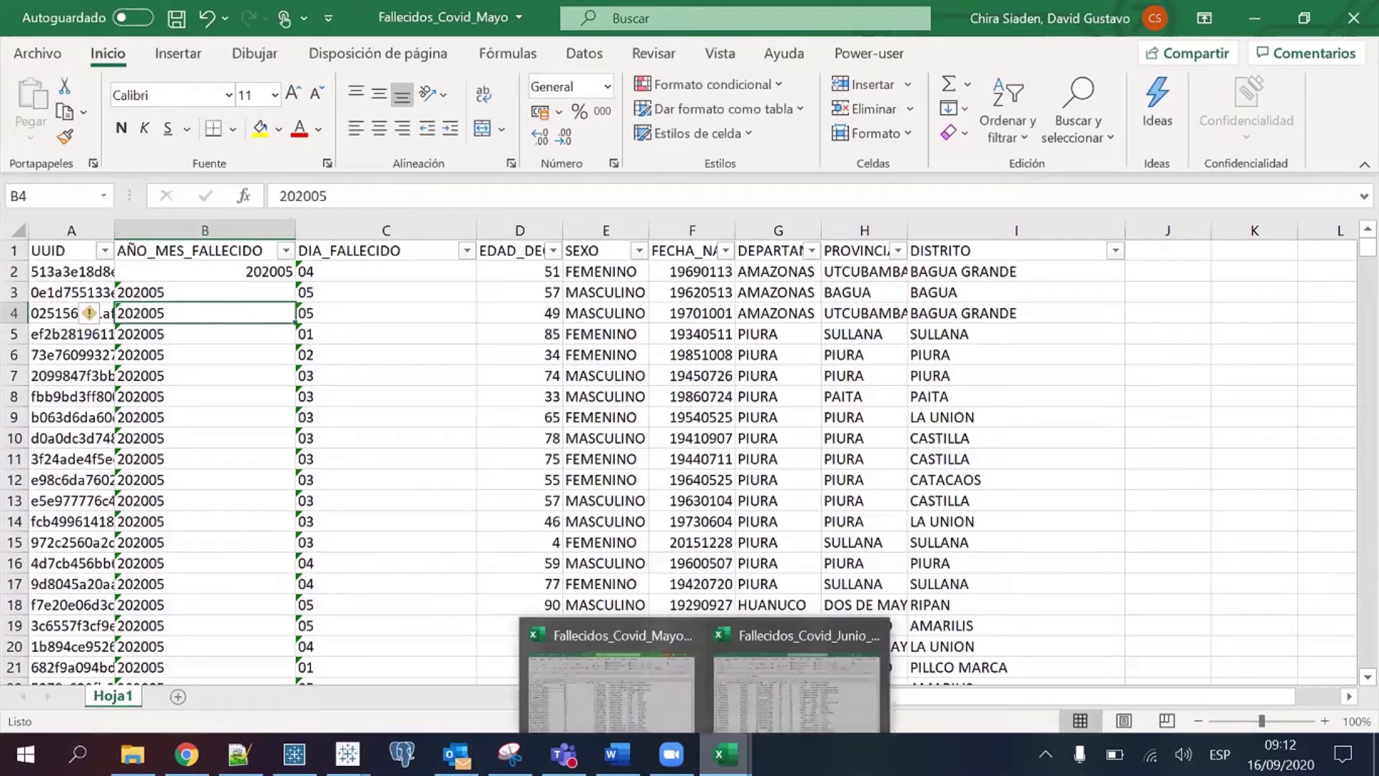
pyautogui.click(802, 694)
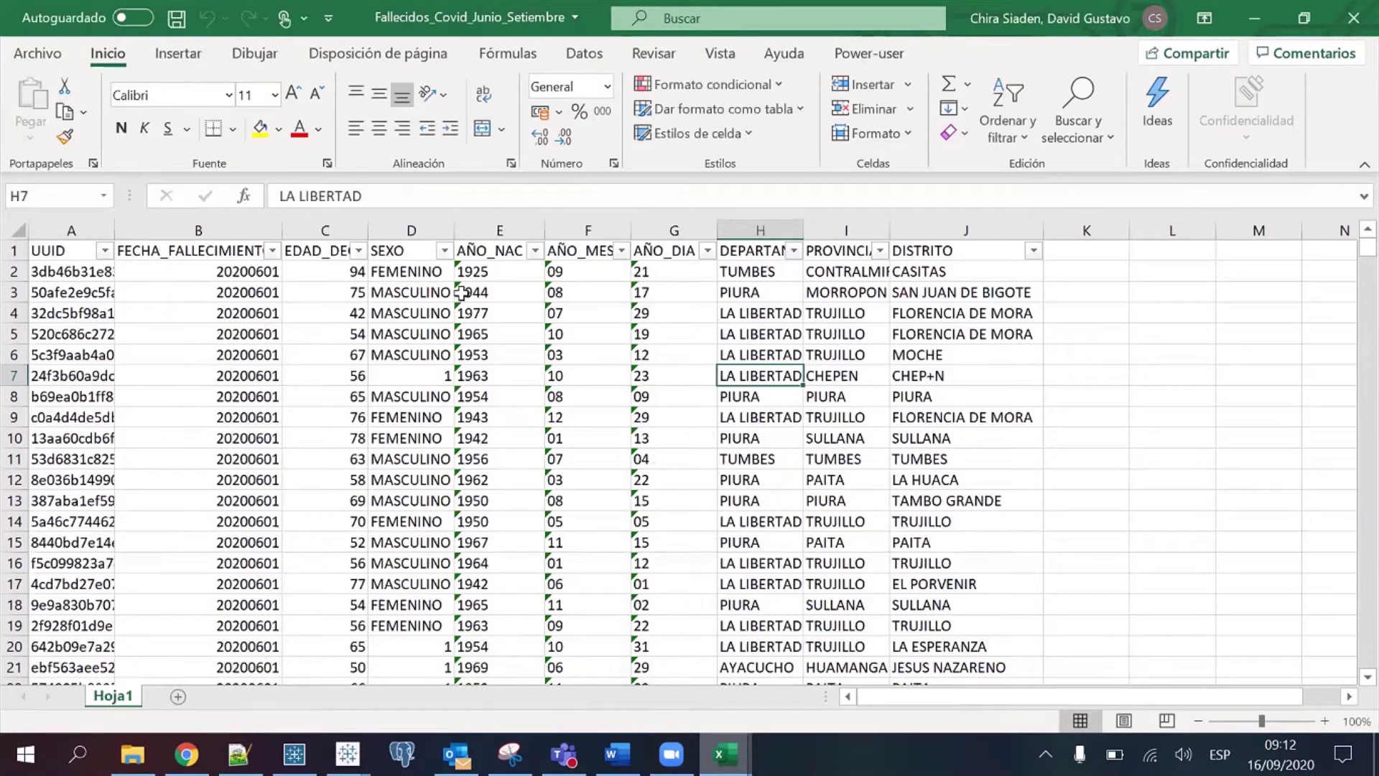
pyautogui.moveTo(197, 281); pyautogui.dragTo(186, 564)
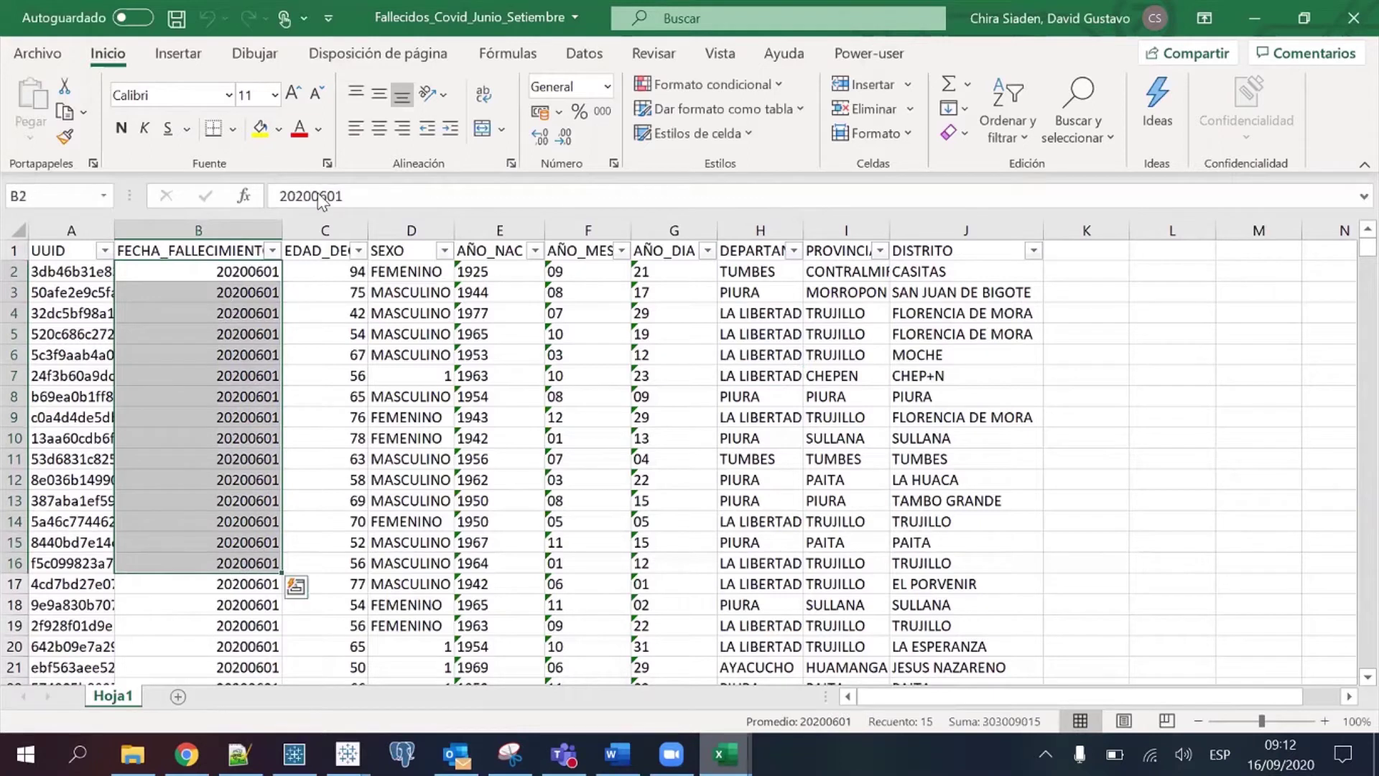
pyautogui.click(928, 237)
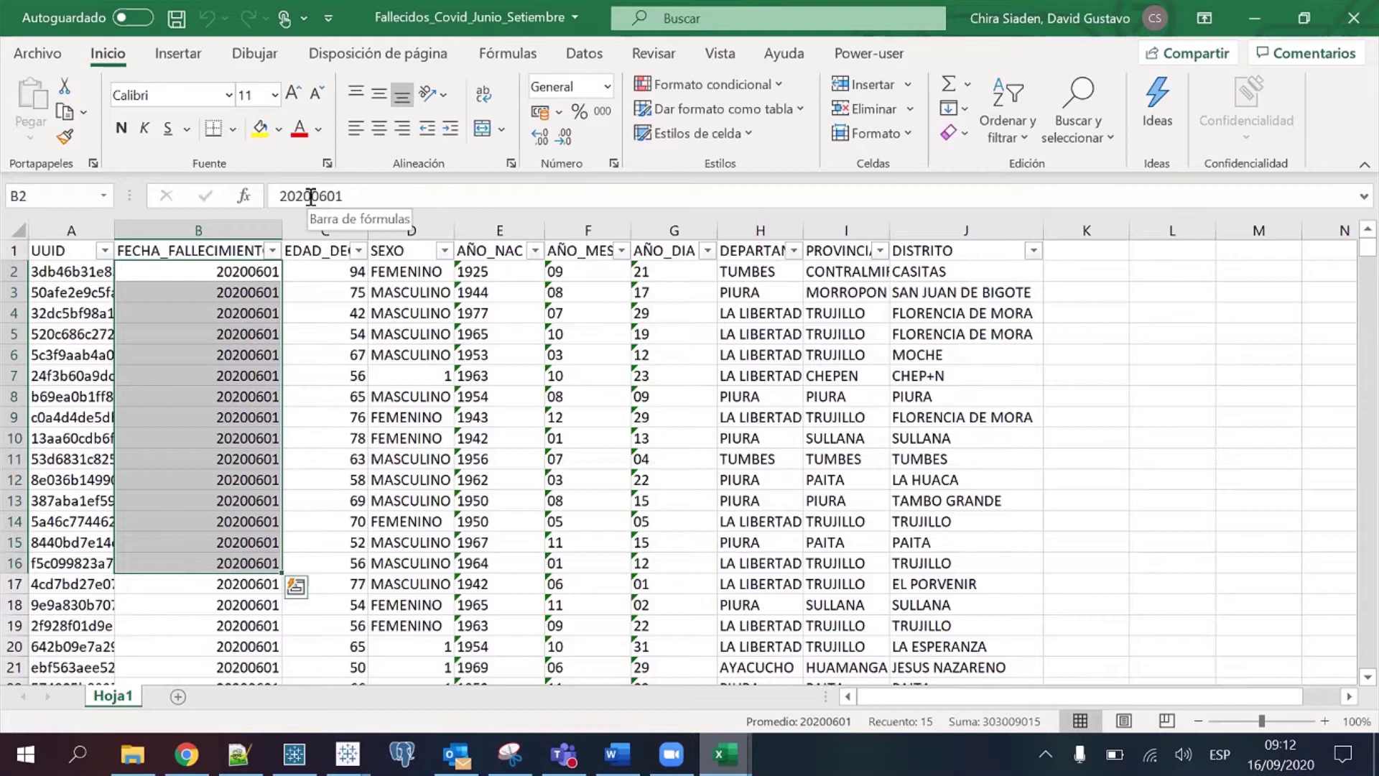
pyautogui.moveTo(311, 196); pyautogui.dragTo(327, 196)
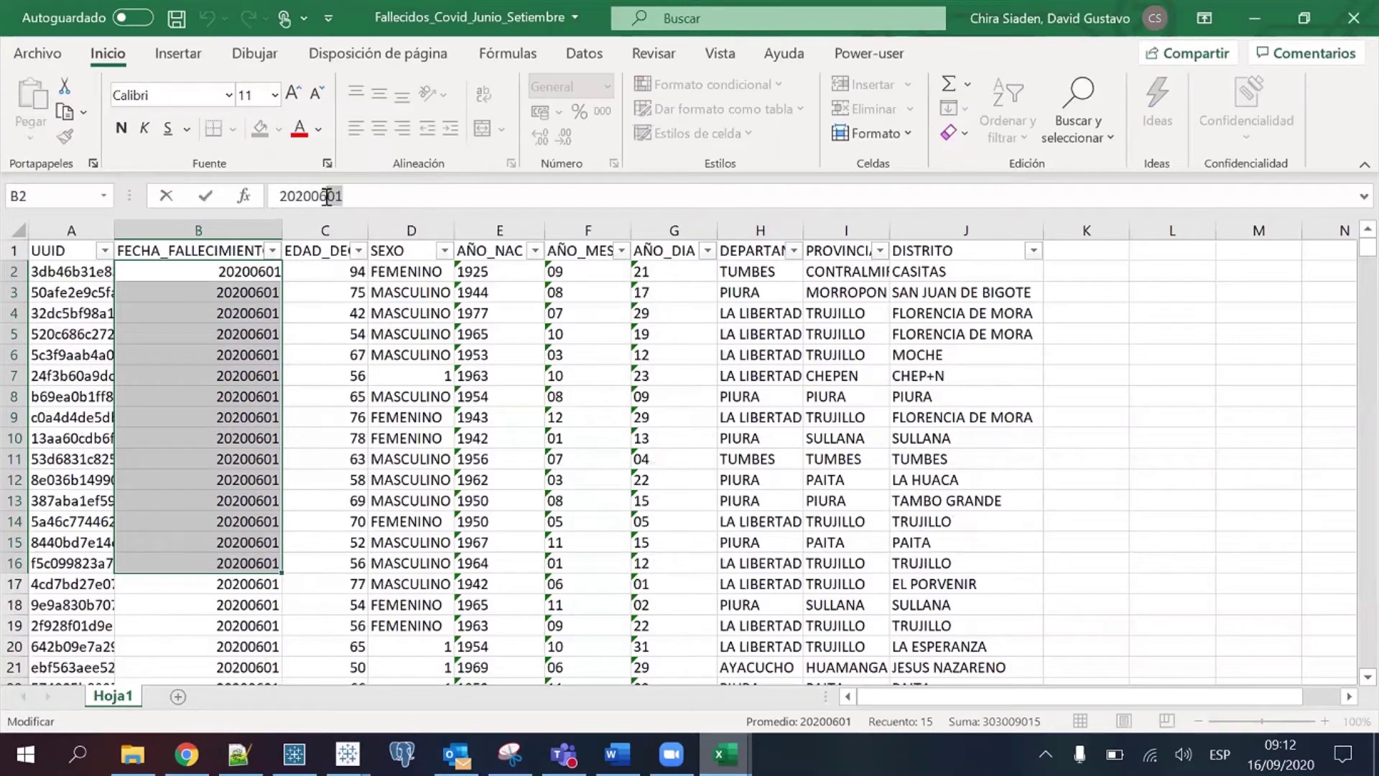
pyautogui.click(459, 419)
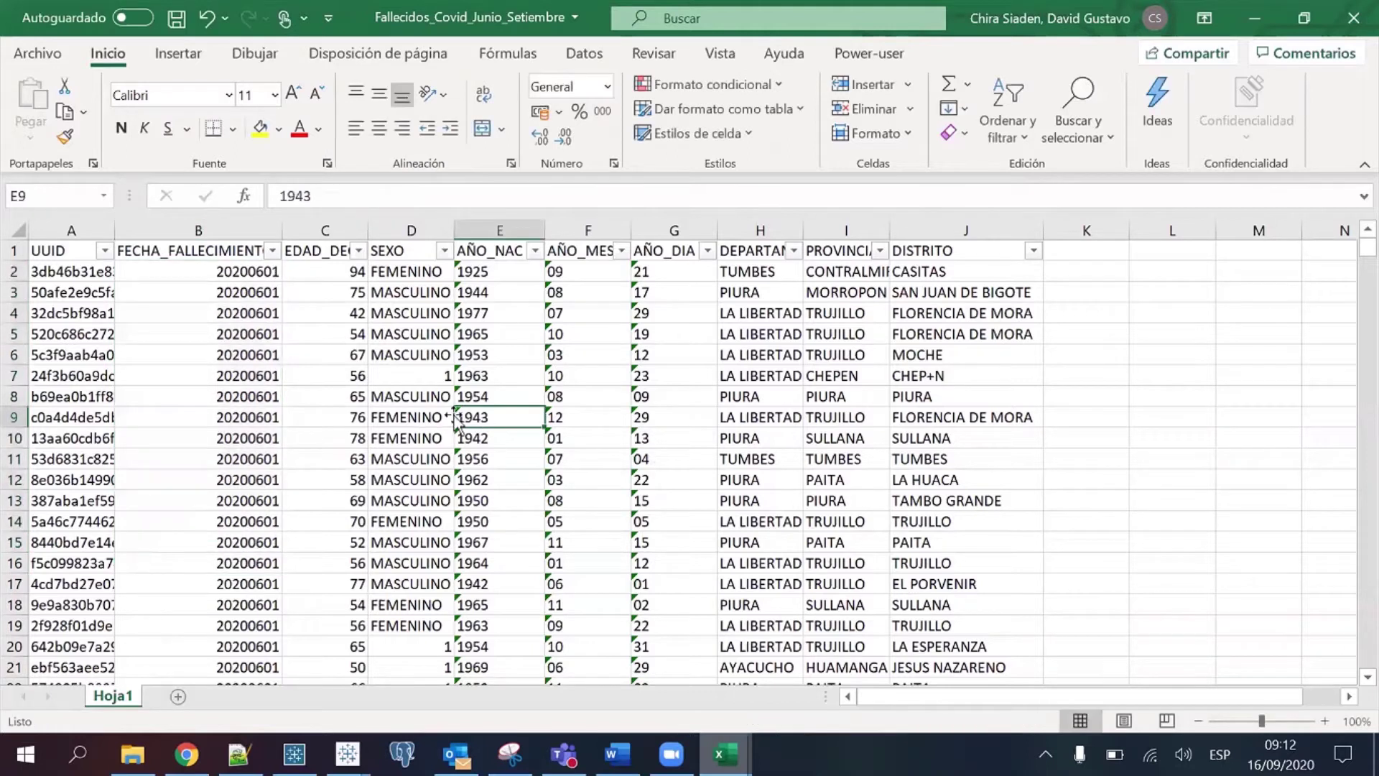
# Compare the death date layout of the May workbook with the single death date column of the June–September workbook
pyautogui.moveTo(724, 754)
pyautogui.click(682, 672)
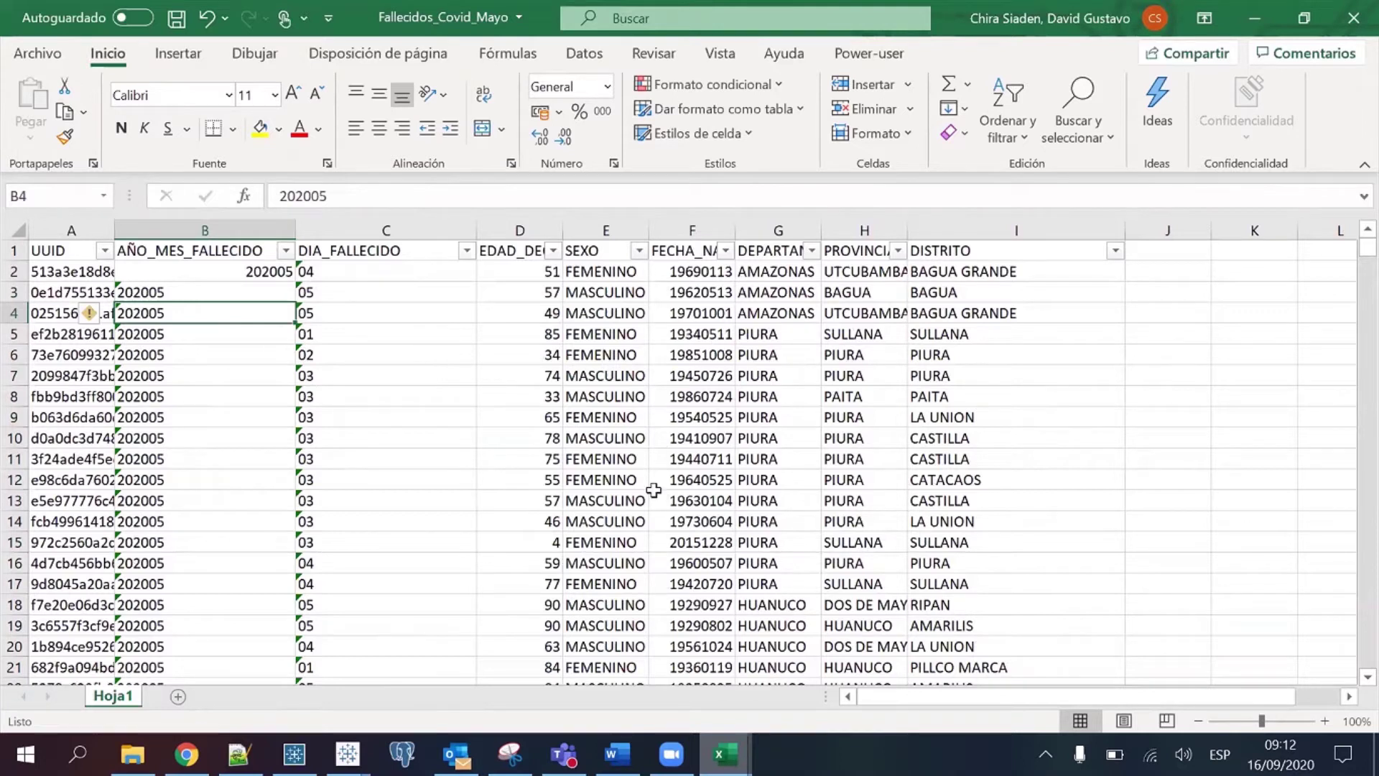
pyautogui.moveTo(724, 755)
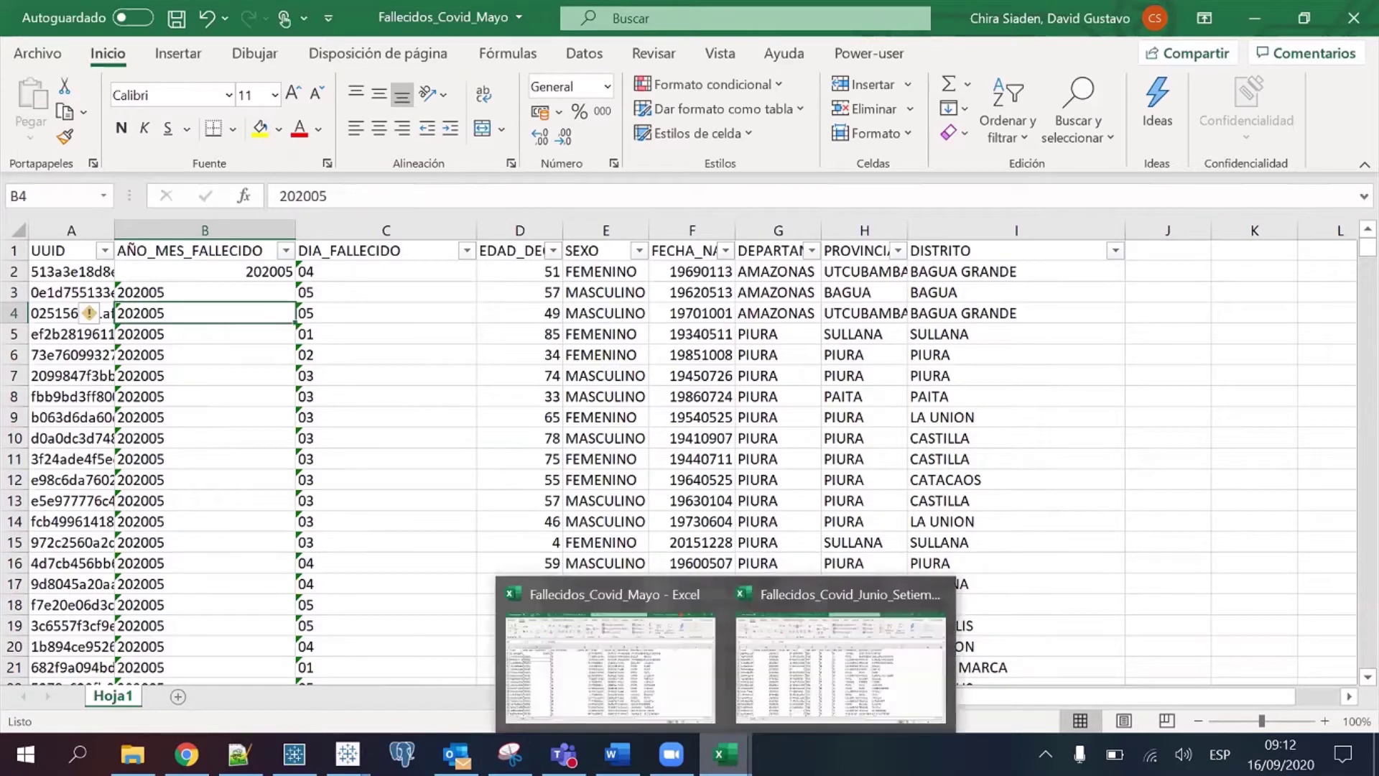
pyautogui.click(816, 631)
pyautogui.moveTo(219, 277); pyautogui.dragTo(222, 667)
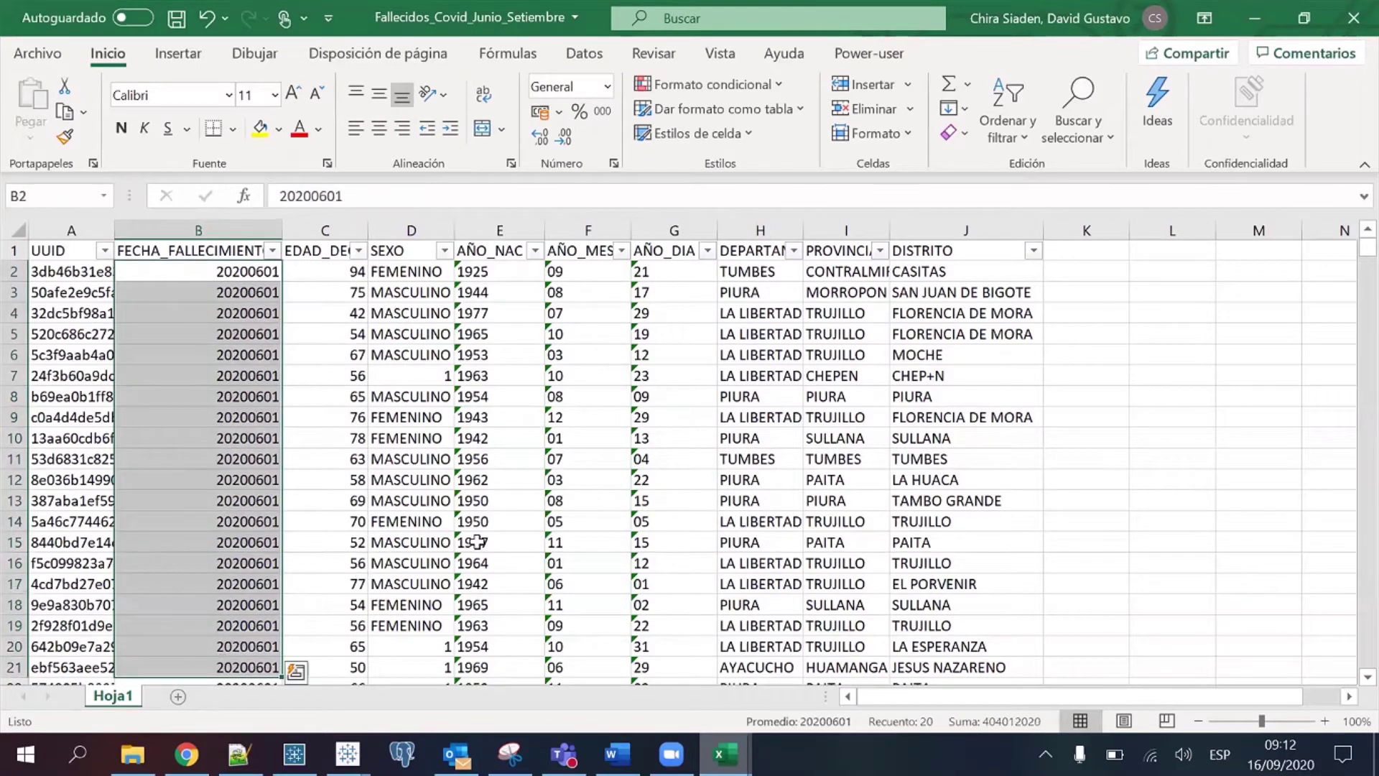
# Switch to the Word document and review the paragraph describing the May file's split death date
pyautogui.hotkey('alt', 'Tab')
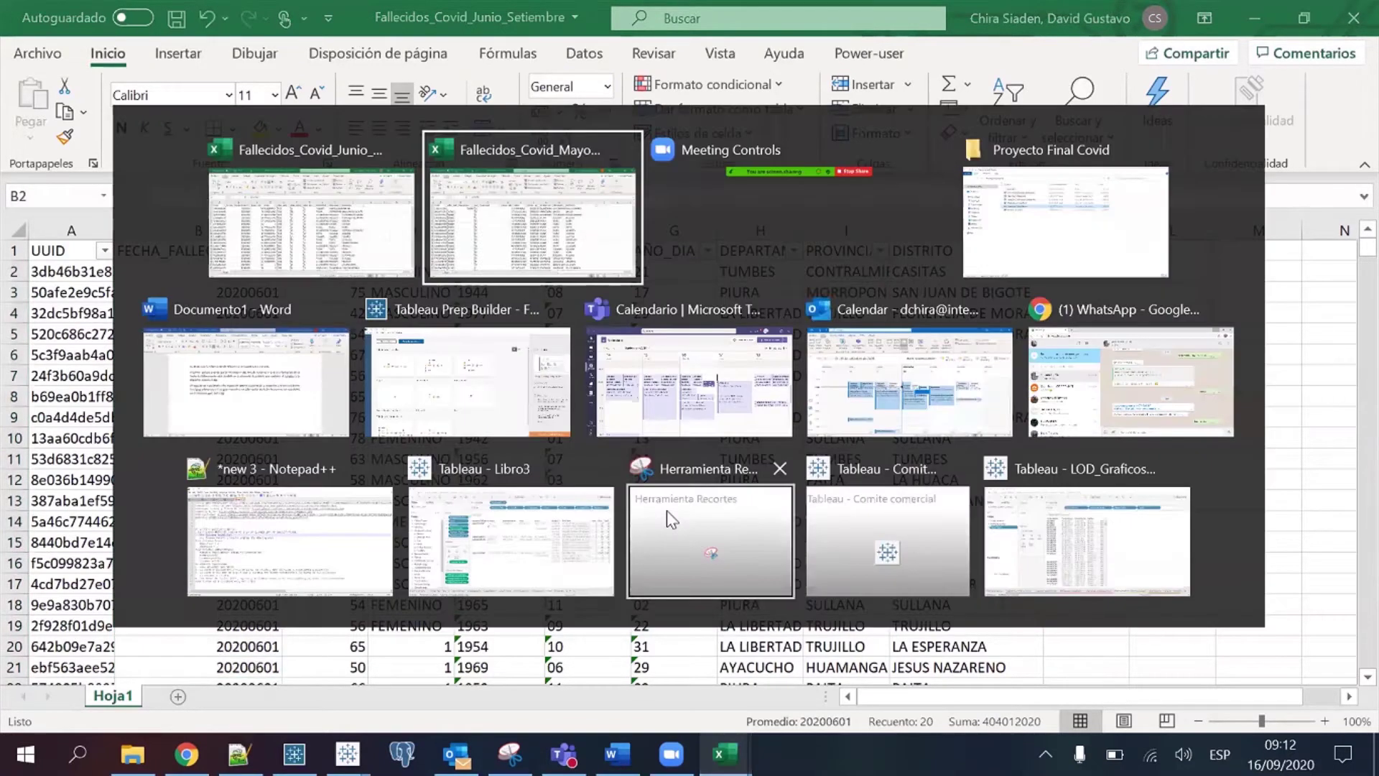
pyautogui.press('Tab')
pyautogui.press('Tab')
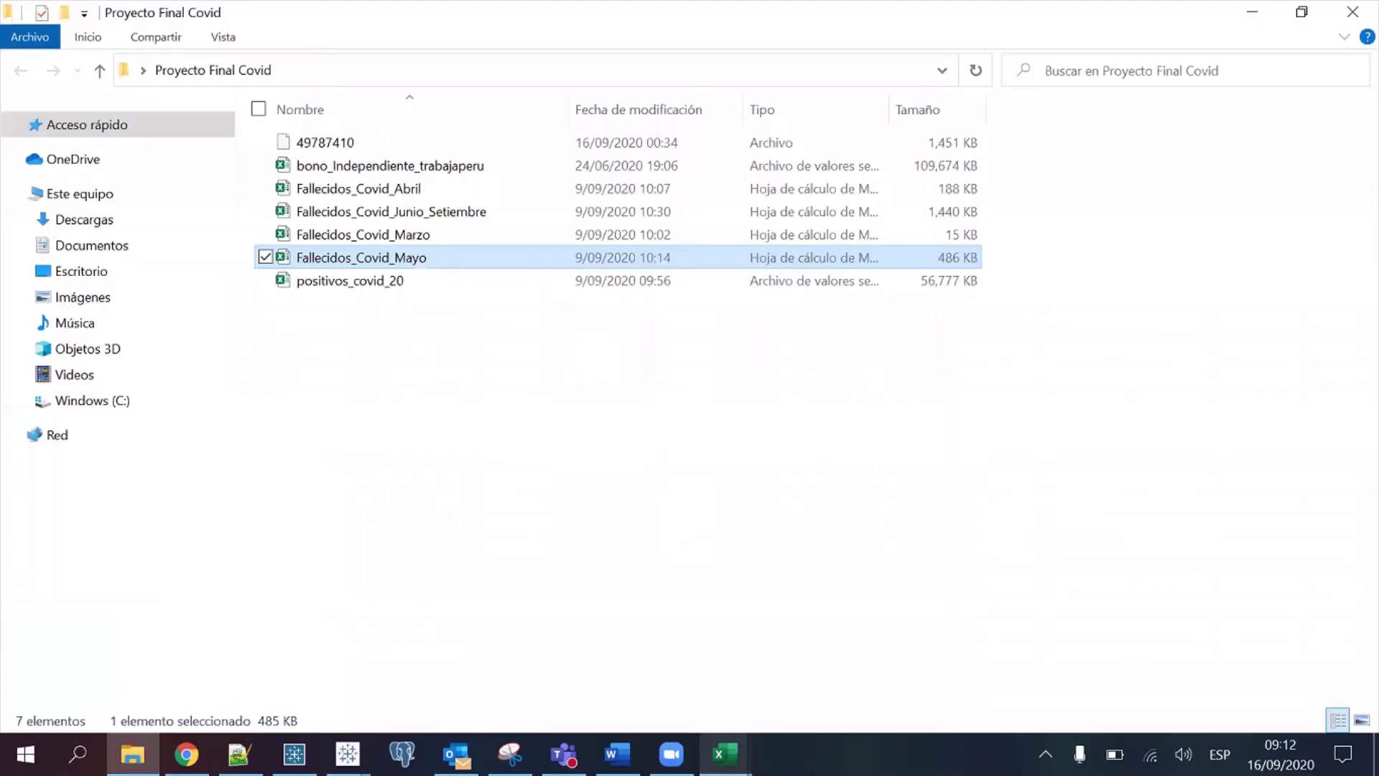
pyautogui.click(617, 754)
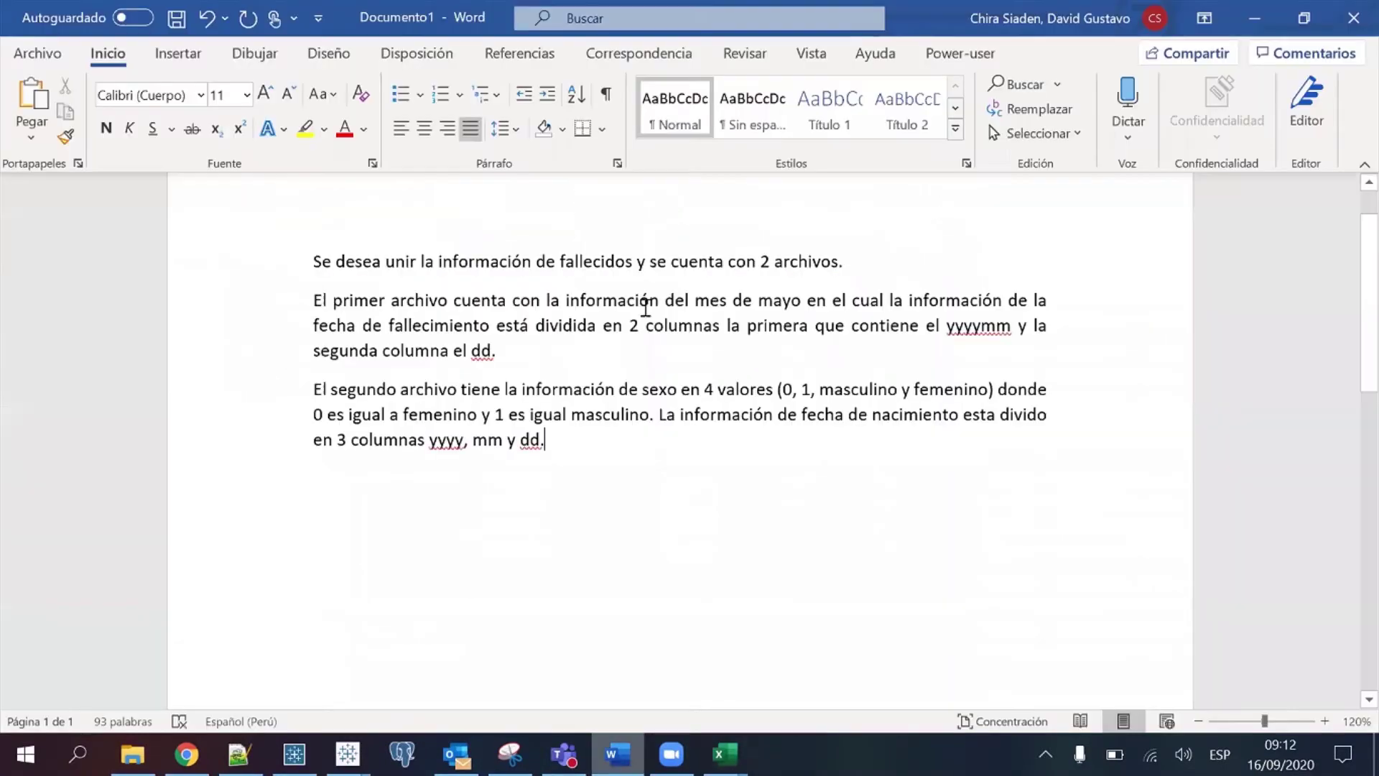
pyautogui.tripleClick(320, 304)
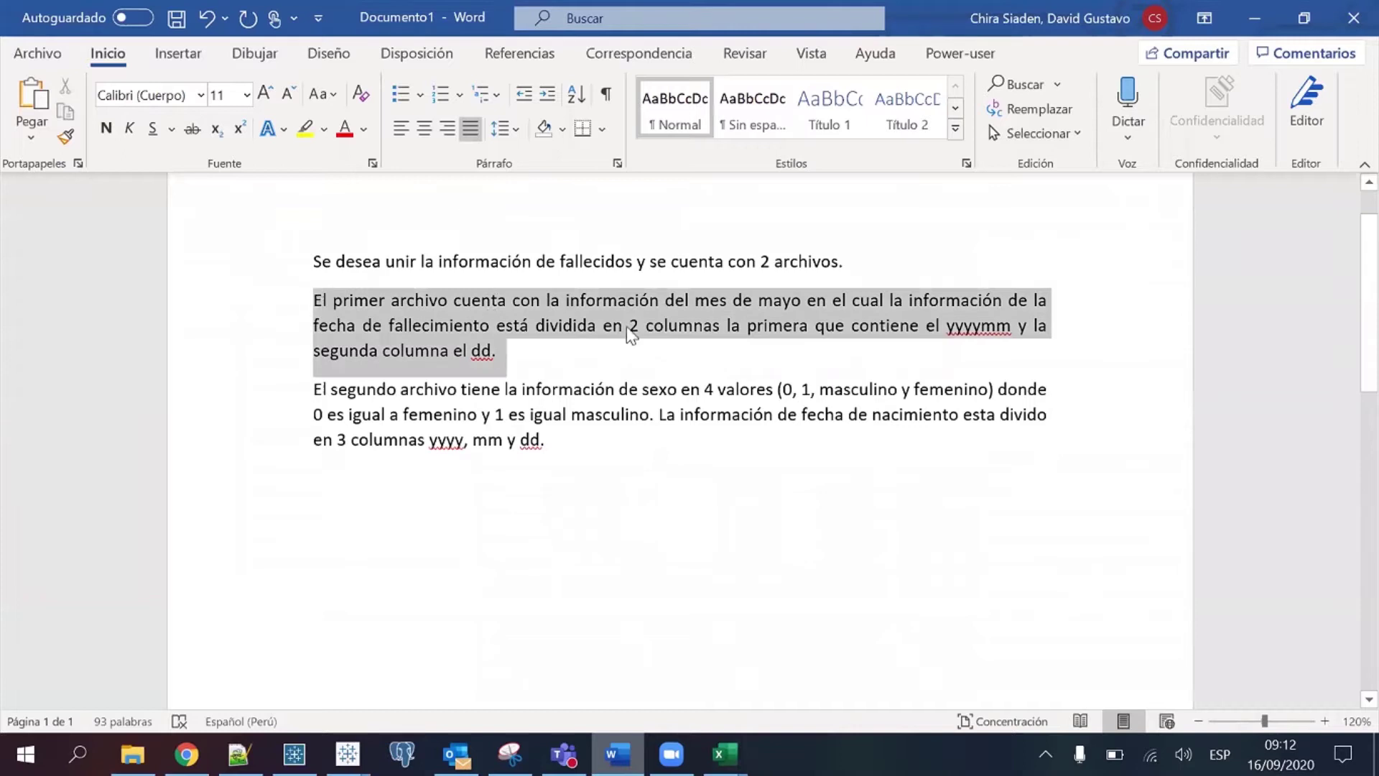
pyautogui.hotkey('ctrl', 'c')
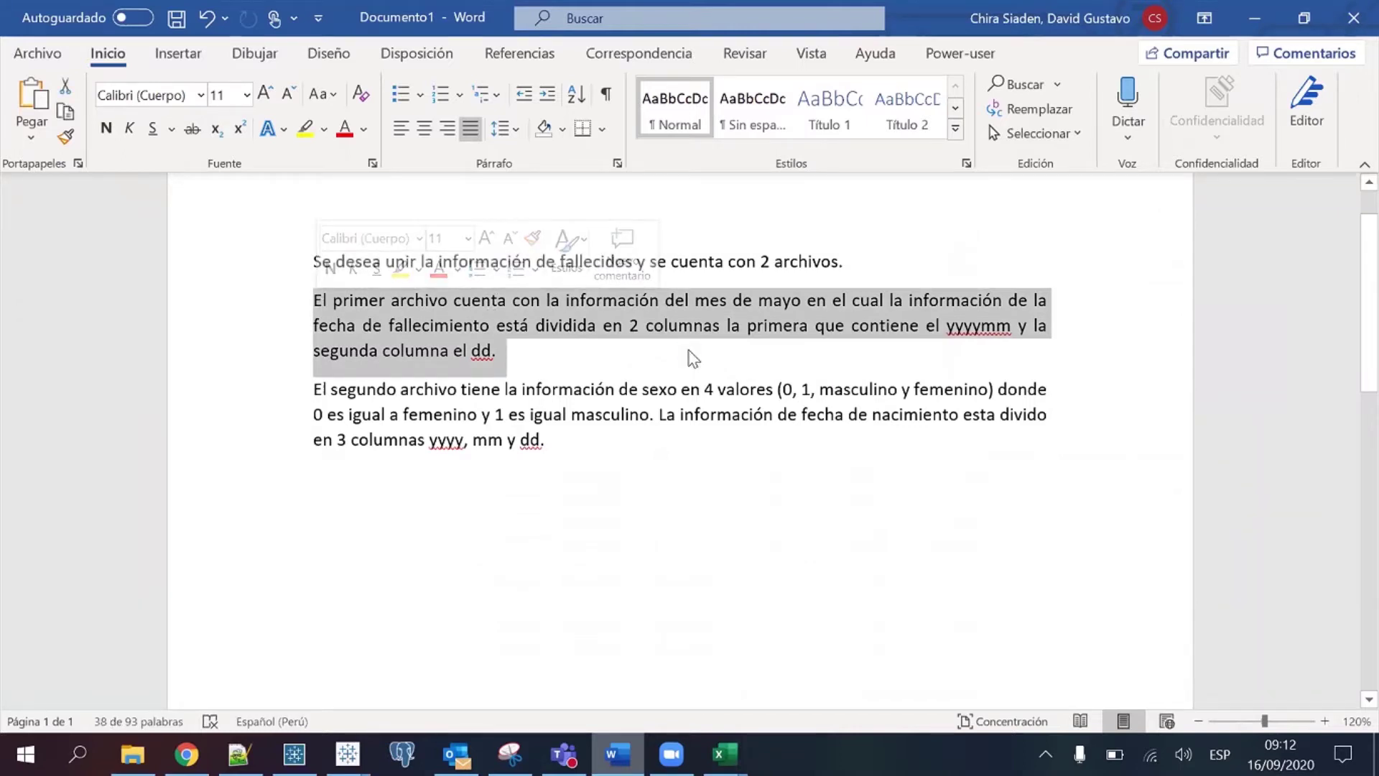
# Review the second file's description, highlighting the sexo field, its four values and the meaning of 0 and 1
pyautogui.click(552, 388)
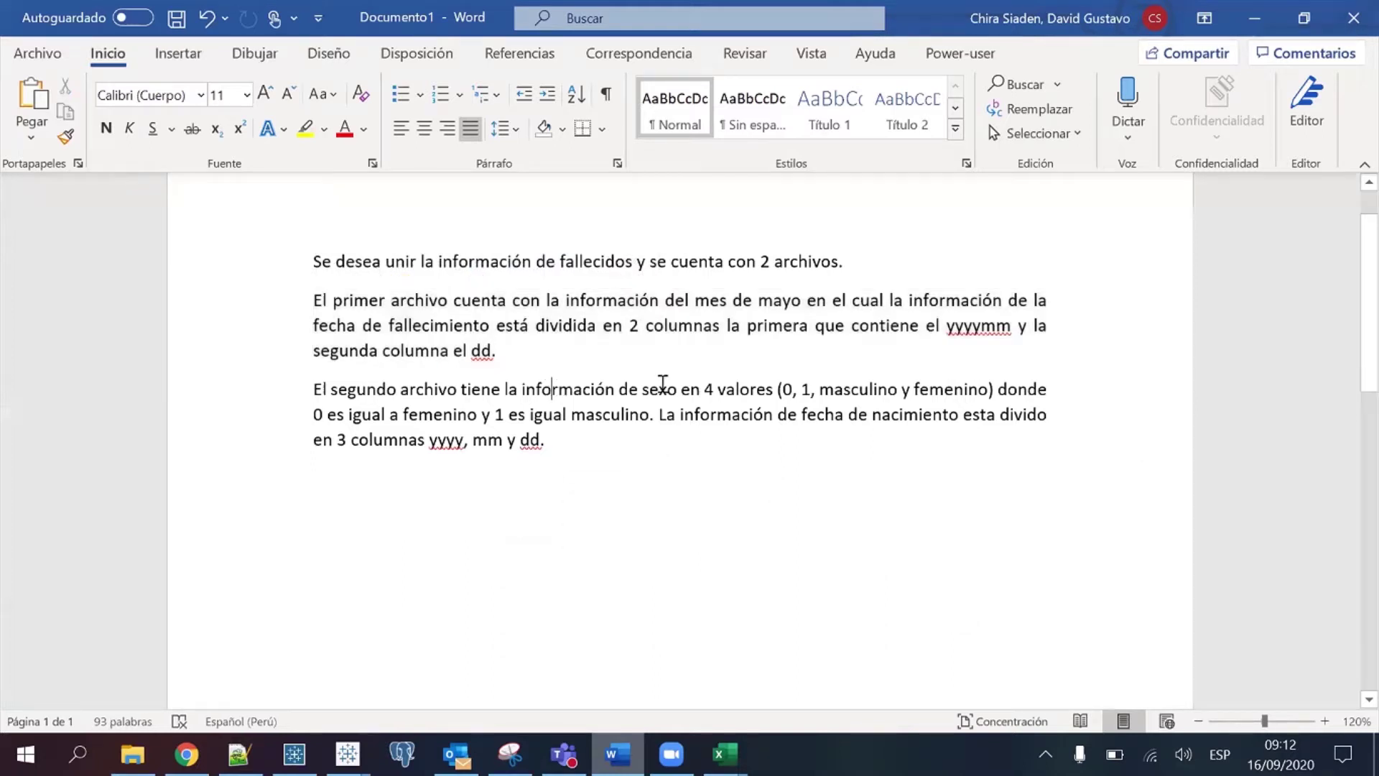
pyautogui.doubleClick(645, 389)
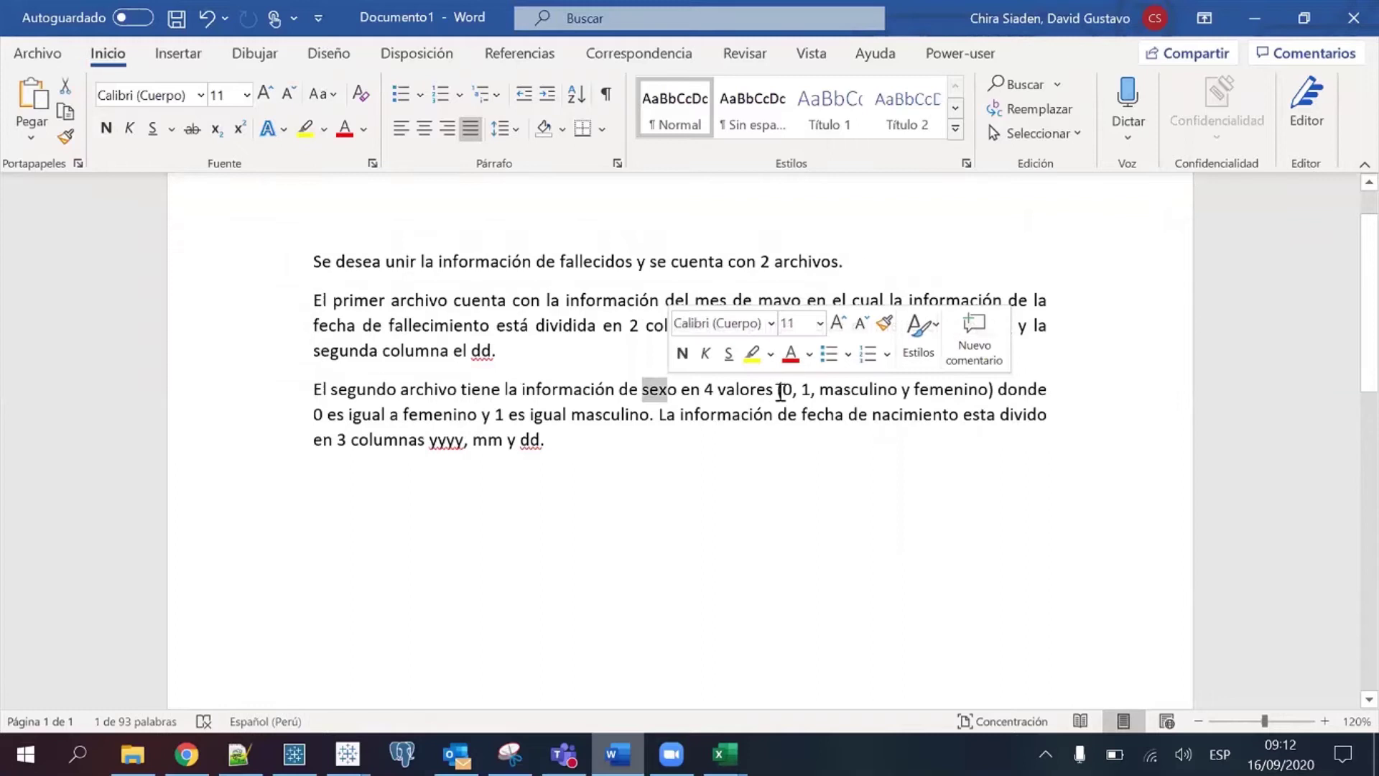
pyautogui.moveTo(782, 388); pyautogui.dragTo(981, 388)
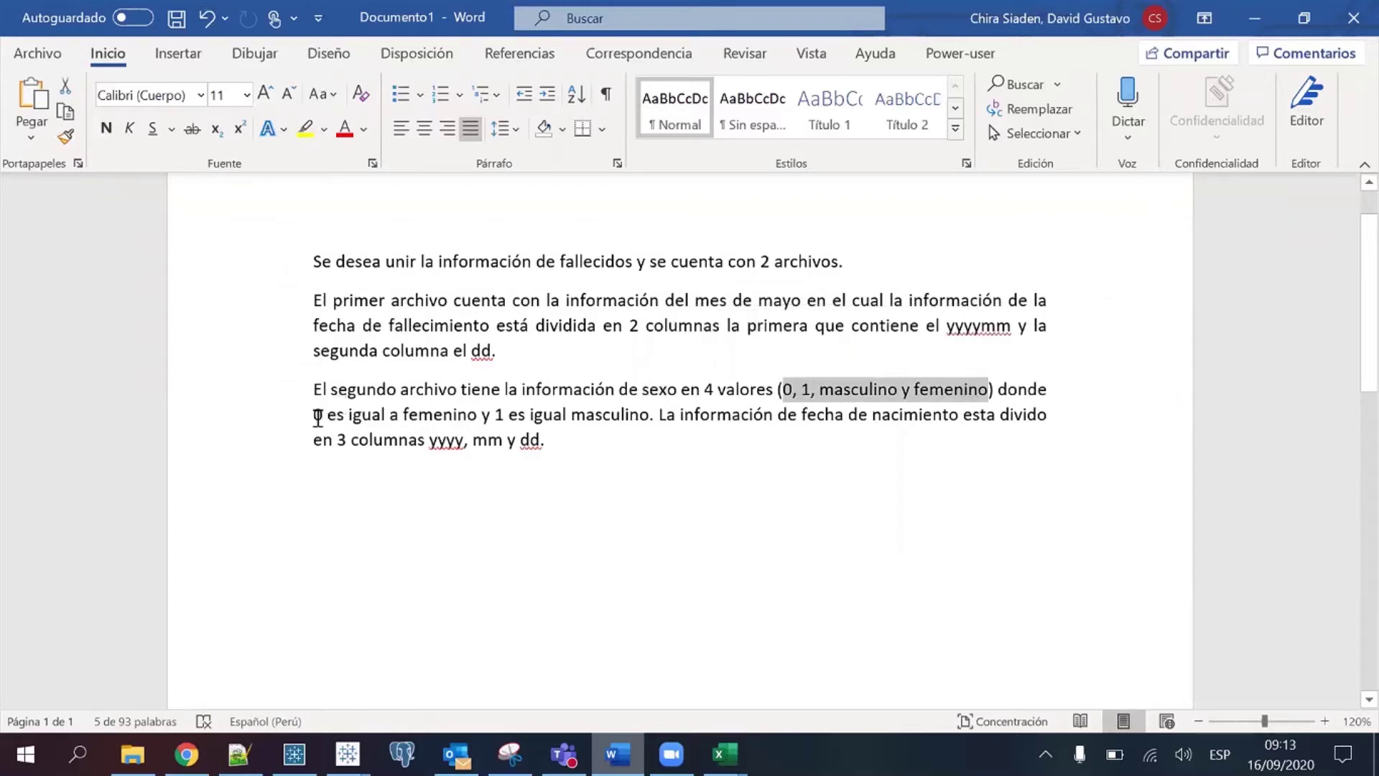
pyautogui.moveTo(320, 415); pyautogui.dragTo(653, 410)
pyautogui.click(727, 431)
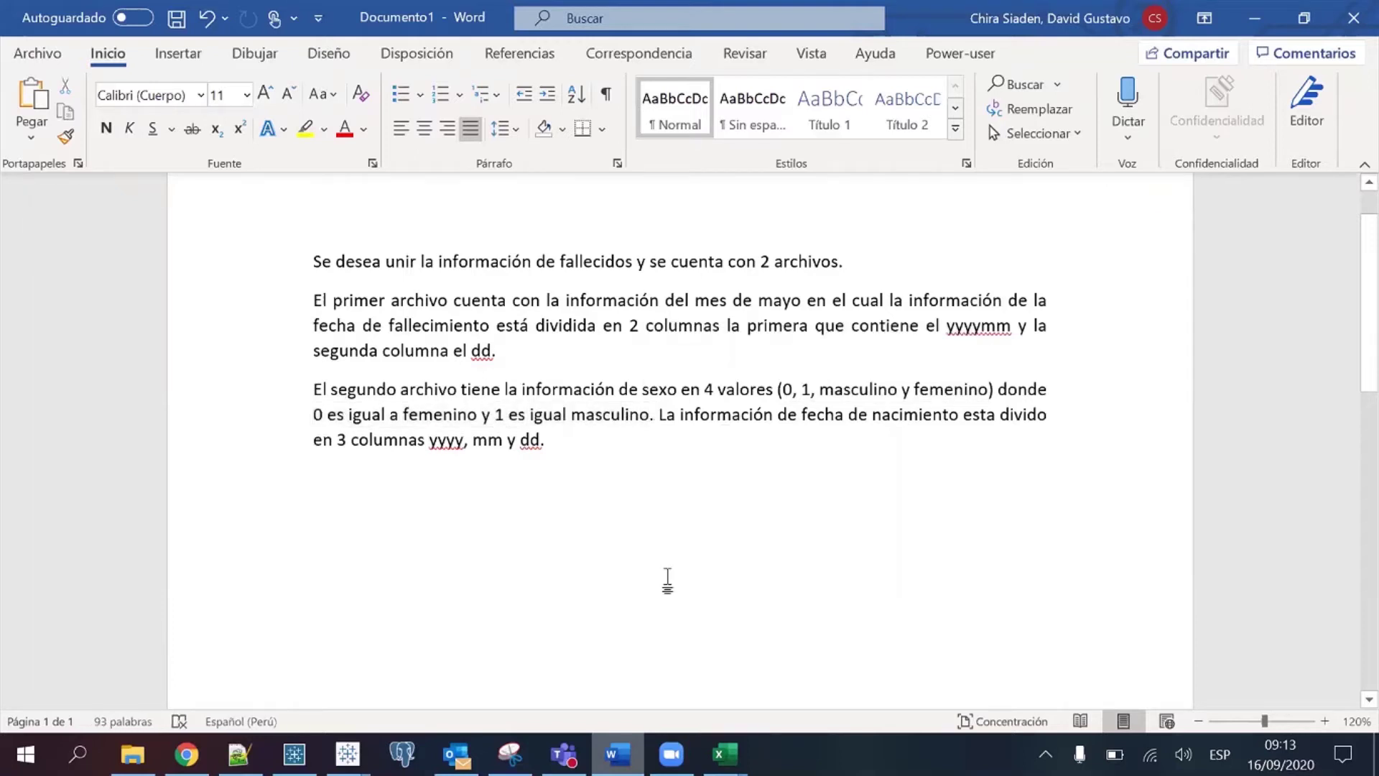
# Switch to the Fallecidos_Covid_Junio_Setiembre workbook in Excel and list the distinct values in the SEXO column's filter
pyautogui.click(725, 754)
pyautogui.click(788, 684)
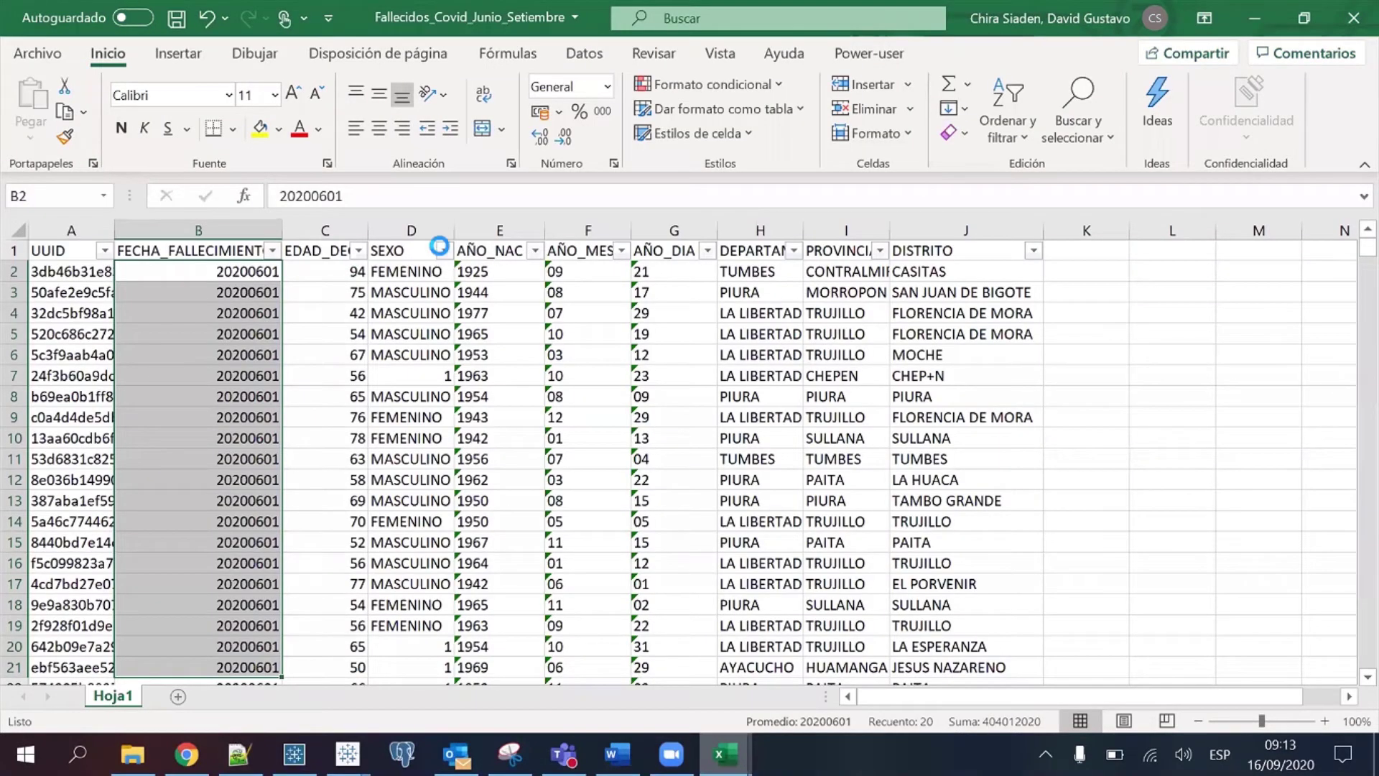
pyautogui.click(444, 250)
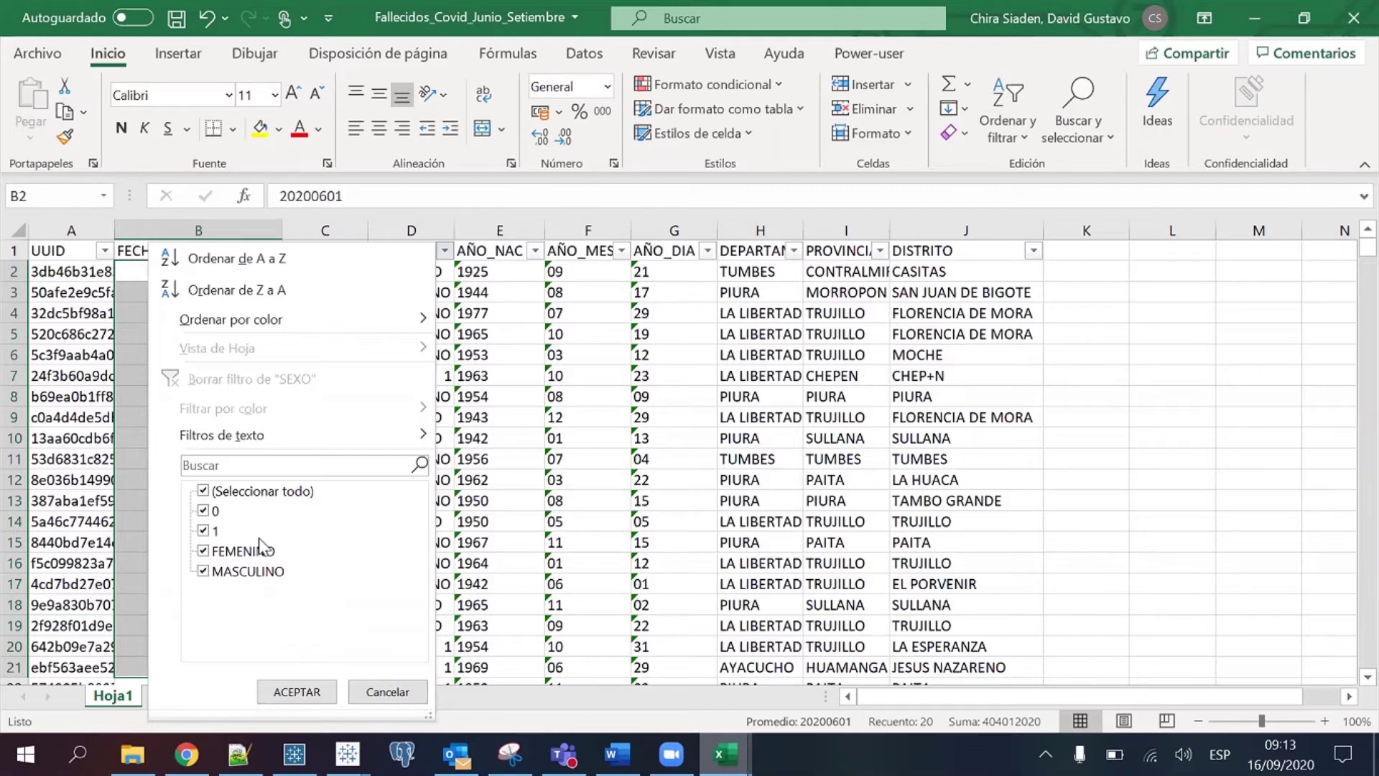
# Recheck the birth date note in Word and examine the birth year, month and day columns in the June–September workbook
pyautogui.hotkey('alt', 'Tab')
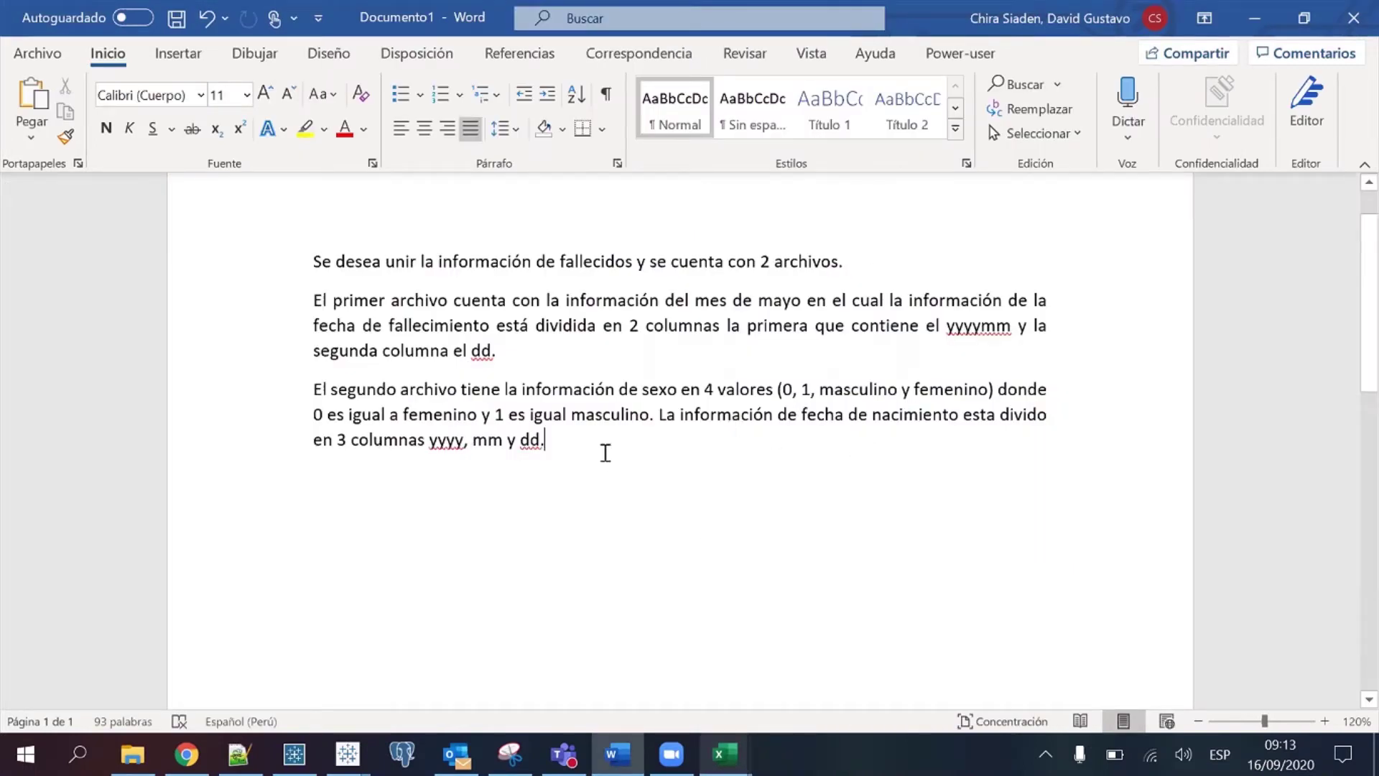
pyautogui.hotkey('alt', 'Tab')
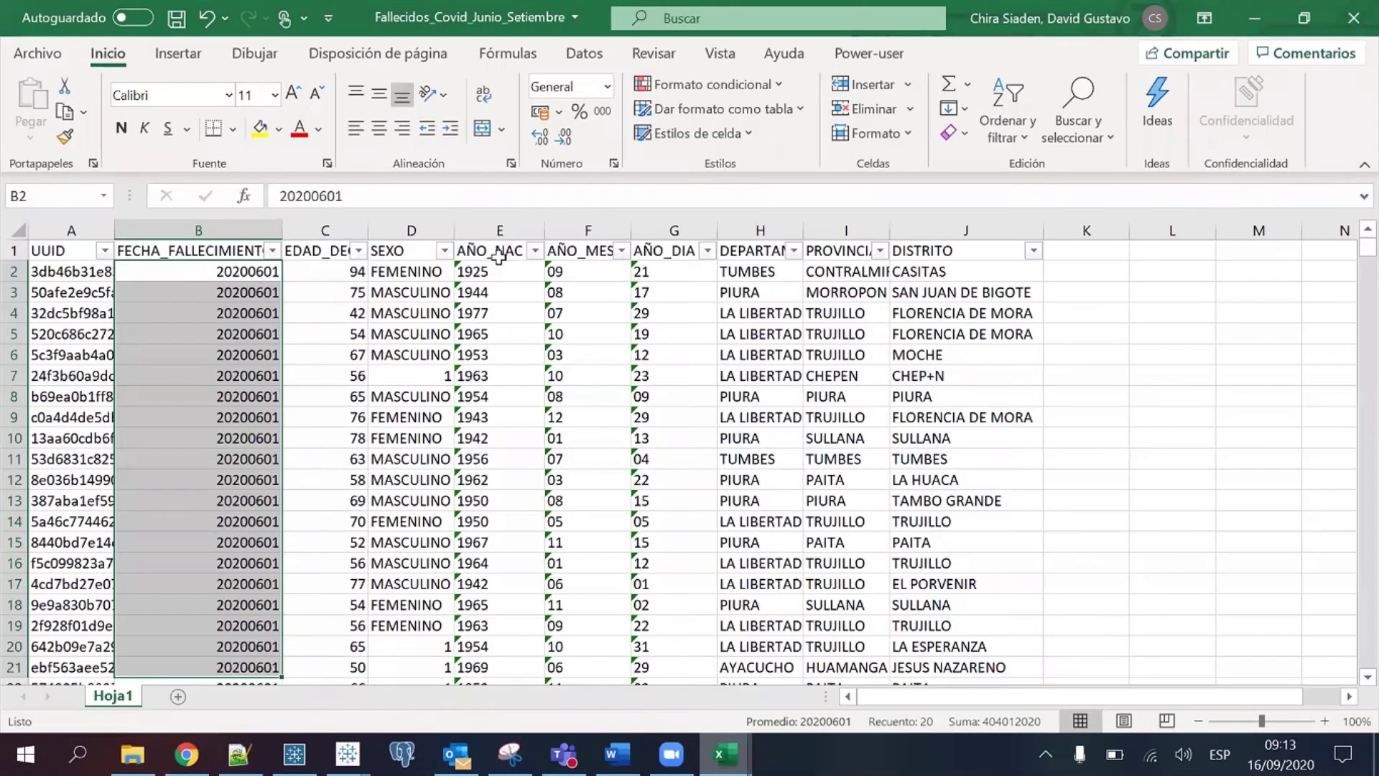
pyautogui.moveTo(498, 272); pyautogui.dragTo(501, 434)
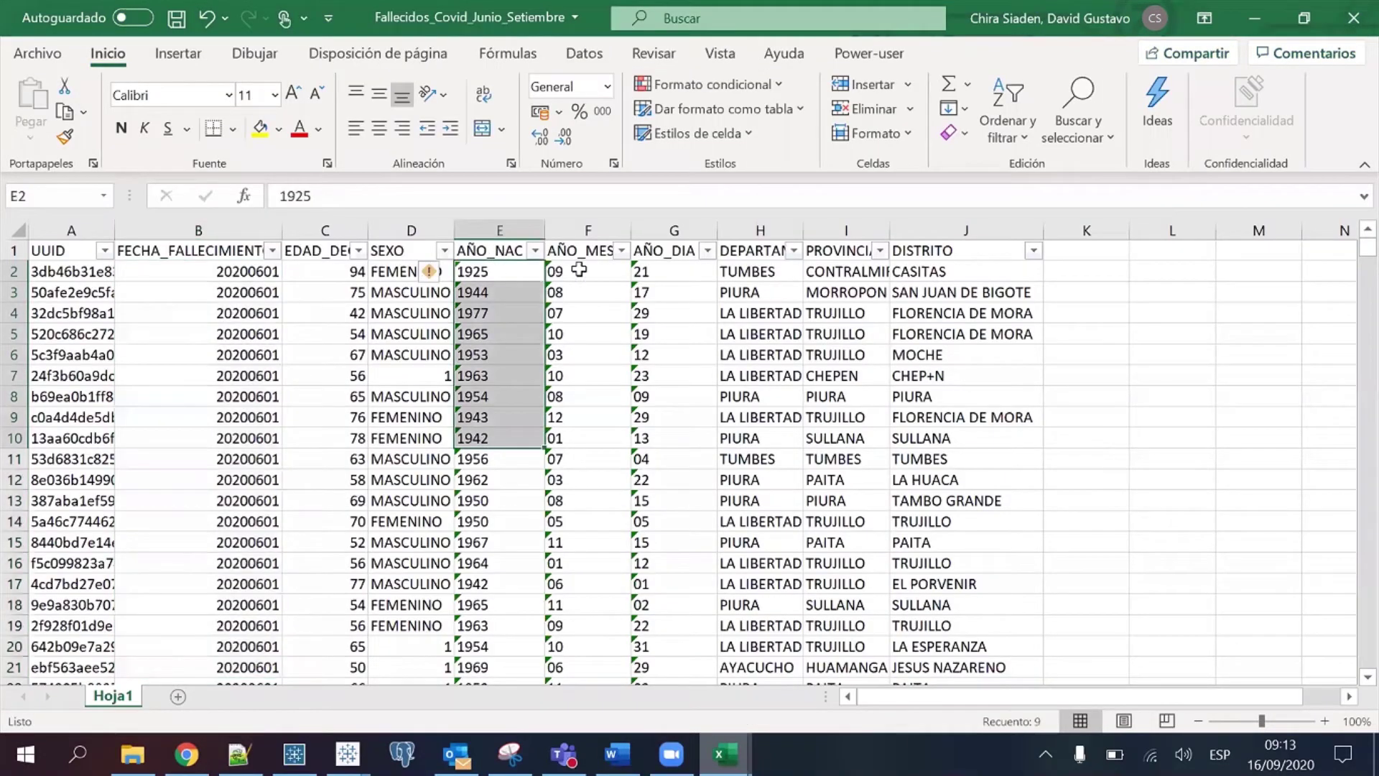
pyautogui.moveTo(587, 271); pyautogui.dragTo(595, 434)
pyautogui.moveTo(673, 271); pyautogui.dragTo(683, 374)
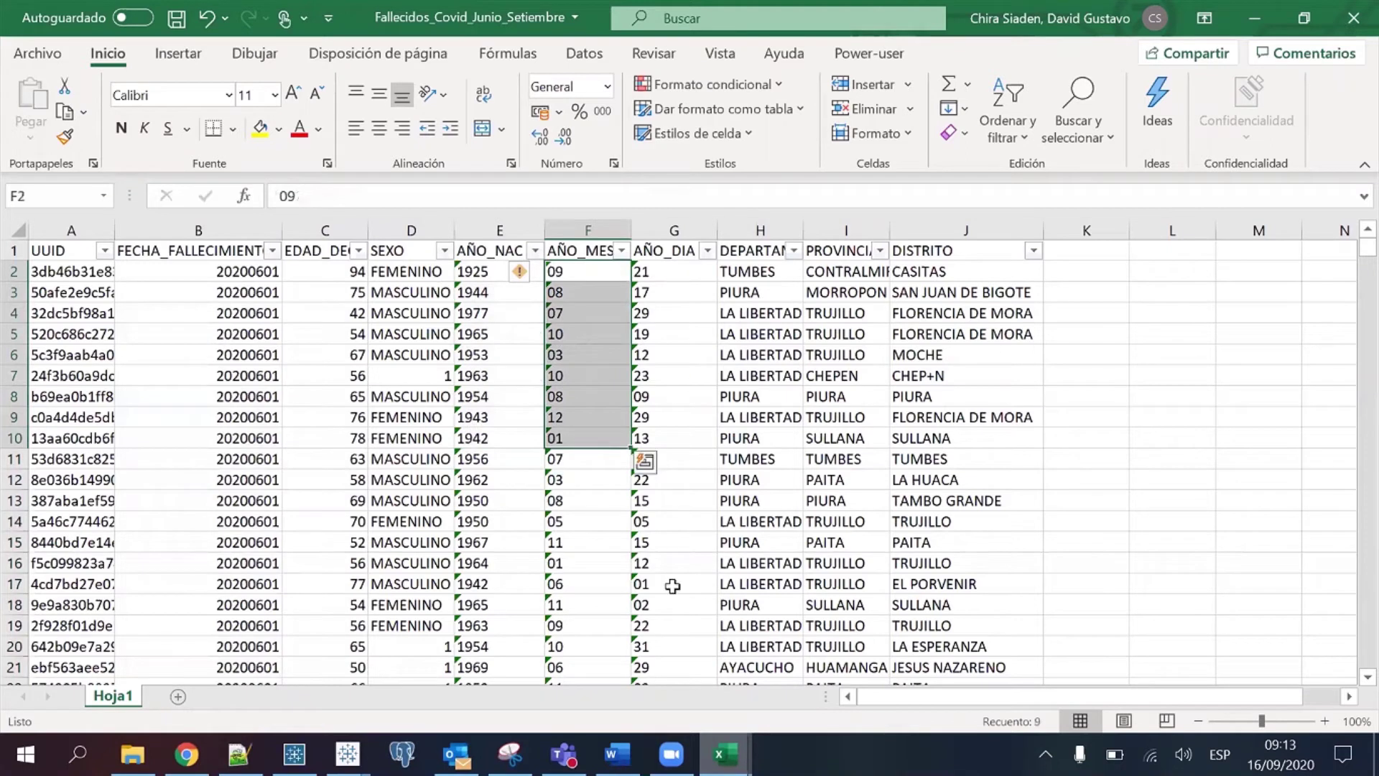
# Examine the FECHA_NAC column in the Fallecidos_Covid_Mayo workbook, then minimize that workbook
pyautogui.click(723, 754)
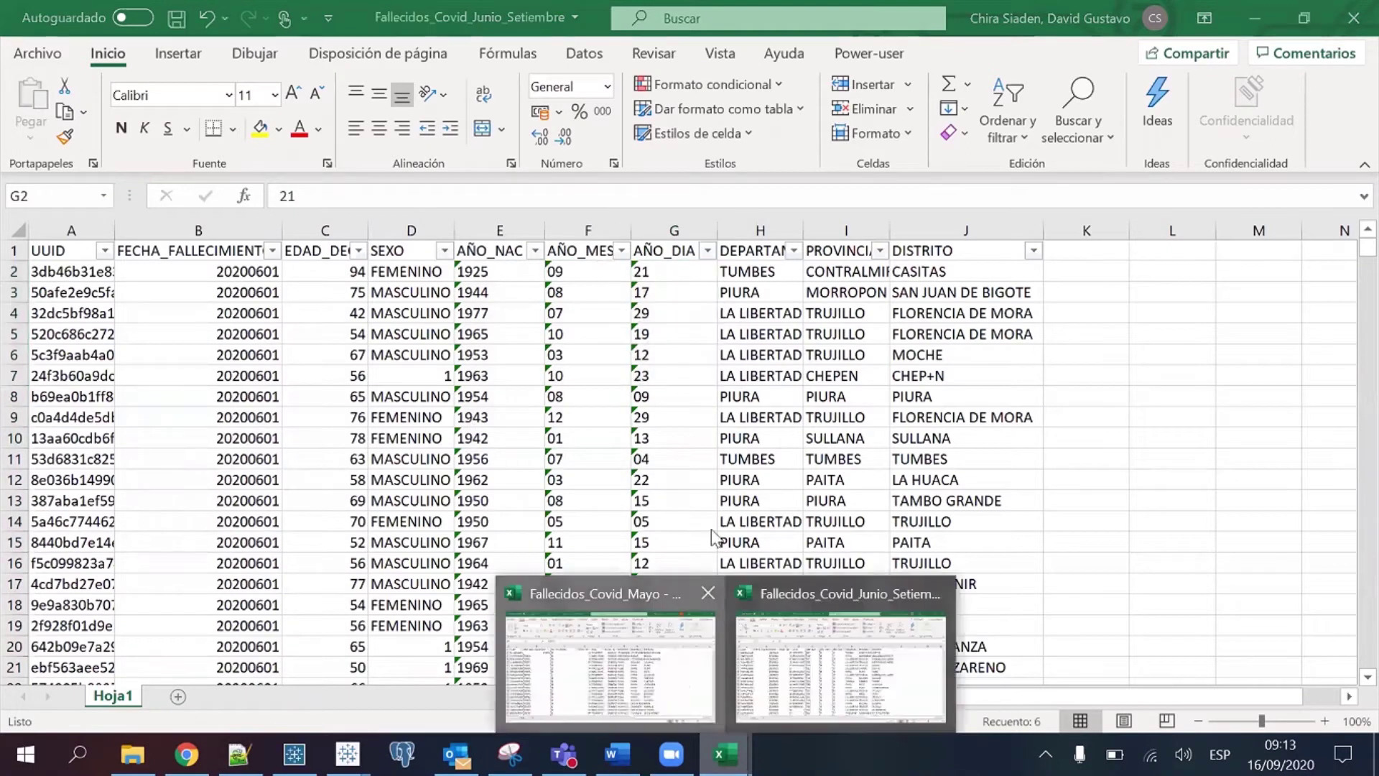
pyautogui.hotkey('alt', 'Tab')
pyautogui.click(692, 250)
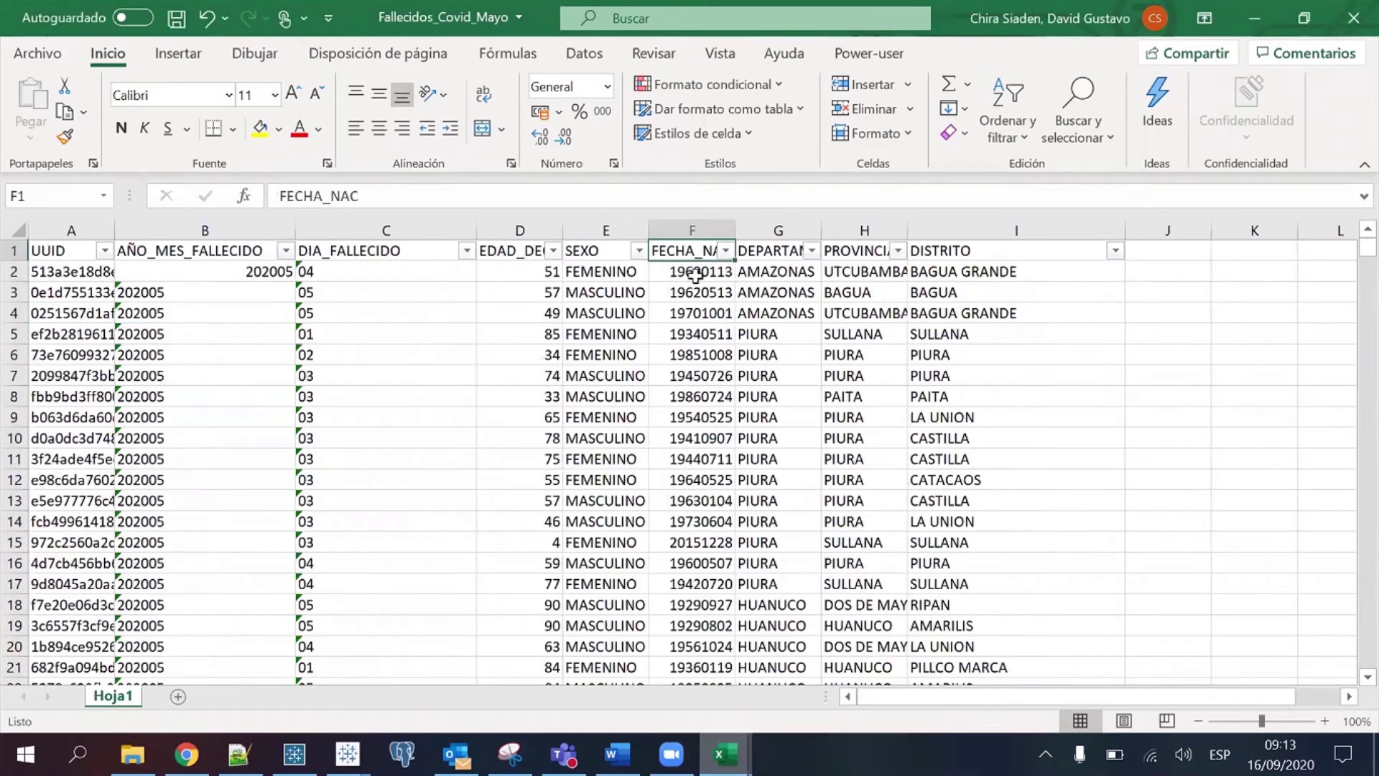
pyautogui.moveTo(696, 274); pyautogui.dragTo(696, 313)
pyautogui.moveTo(695, 389); pyautogui.dragTo(696, 397)
pyautogui.click(795, 378)
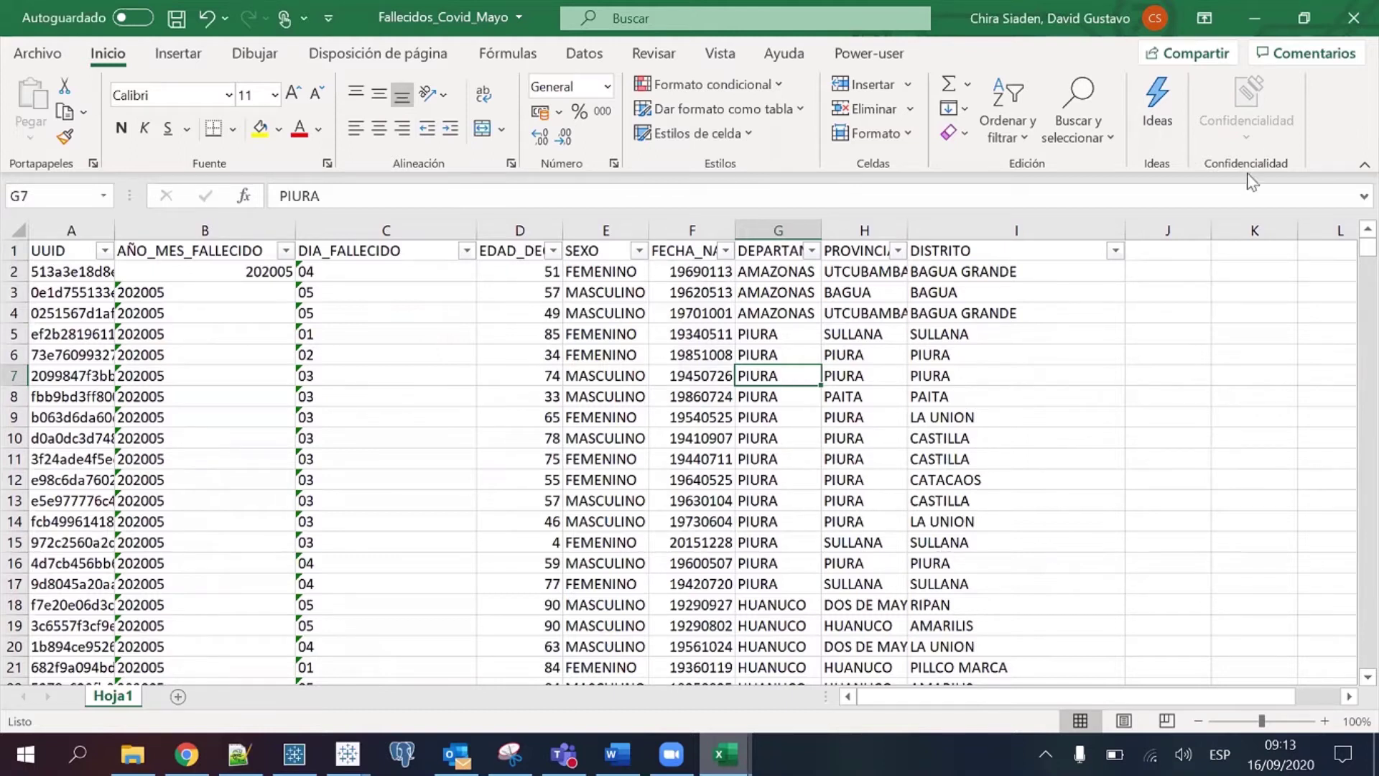
pyautogui.click(1270, 23)
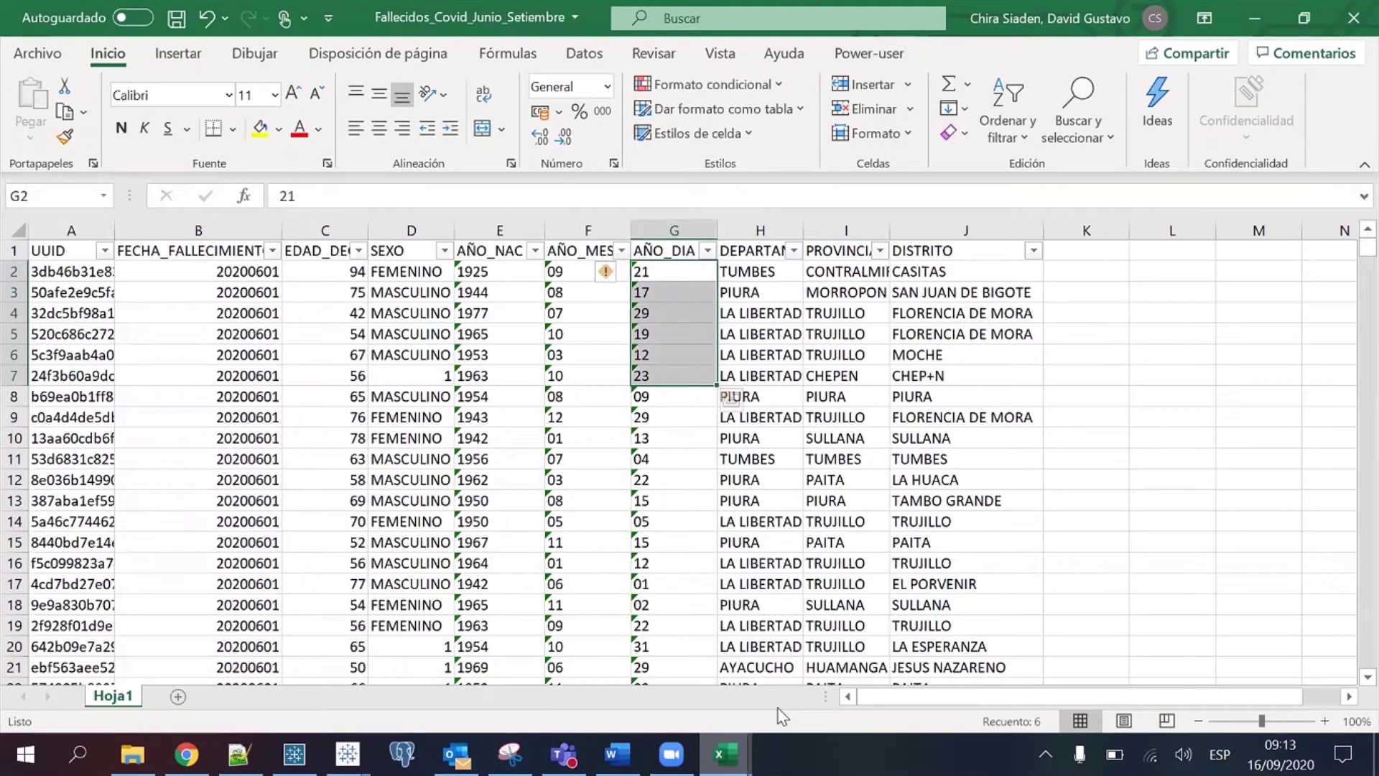
# Show the desktop, refresh it, and switch to Tableau Prep Builder
pyautogui.click(778, 591)
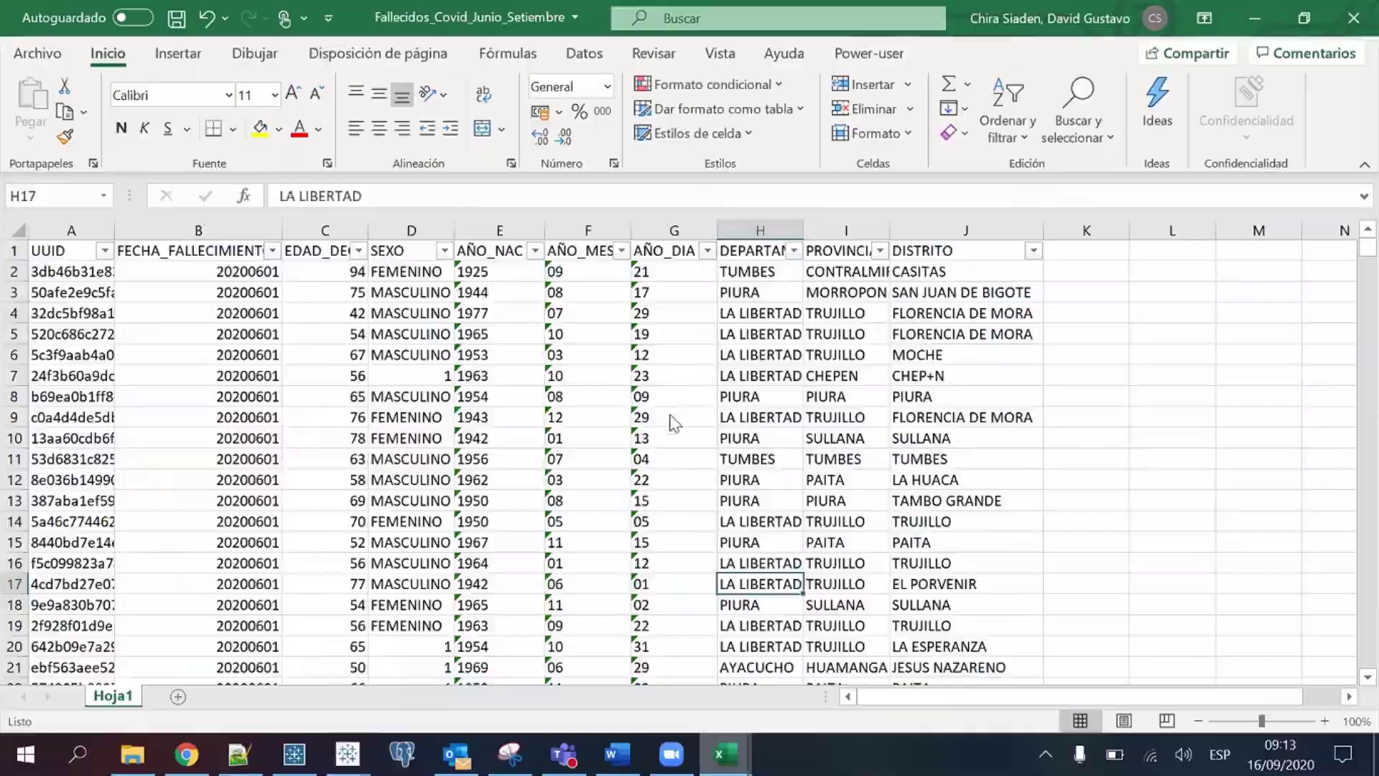
pyautogui.press('super+d')
pyautogui.rightClick(679, 375)
pyautogui.click(646, 437)
pyautogui.moveTo(457, 754)
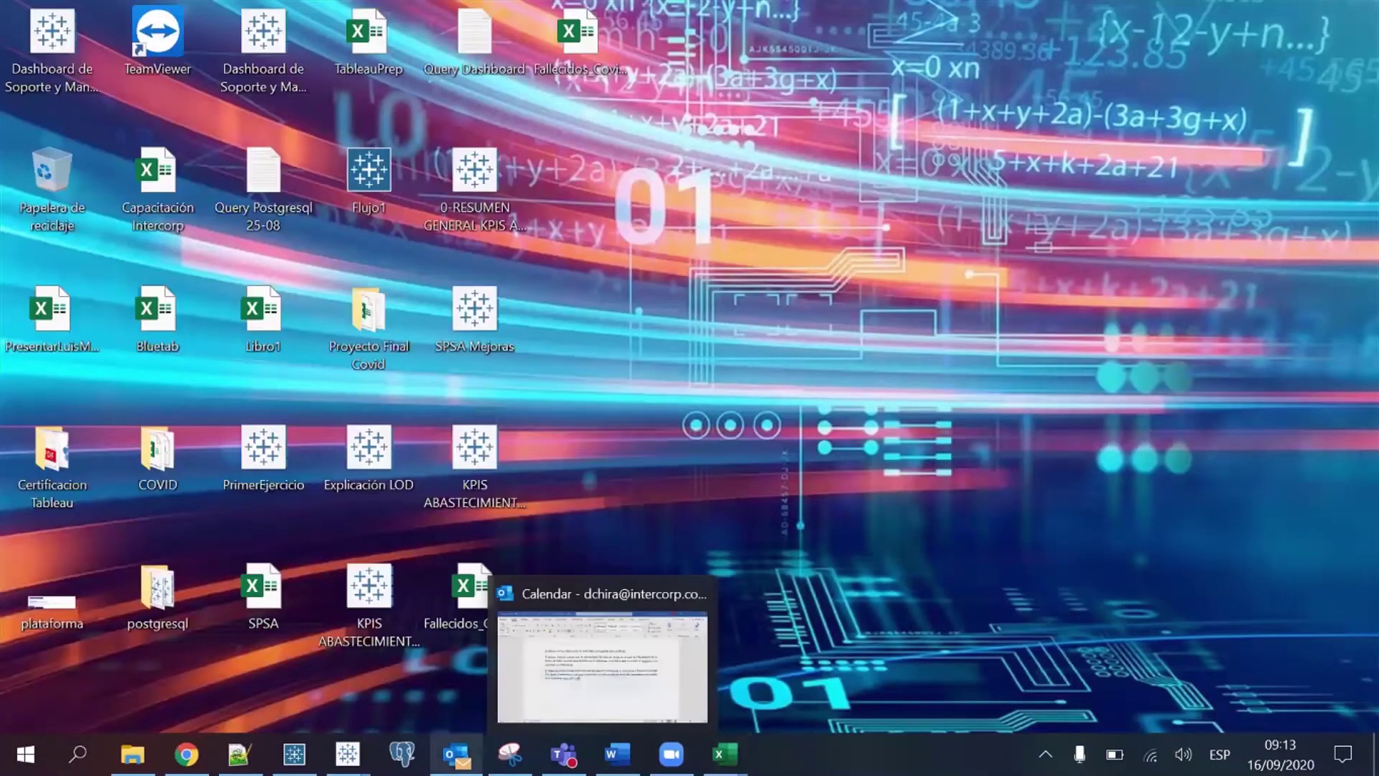
pyautogui.click(293, 754)
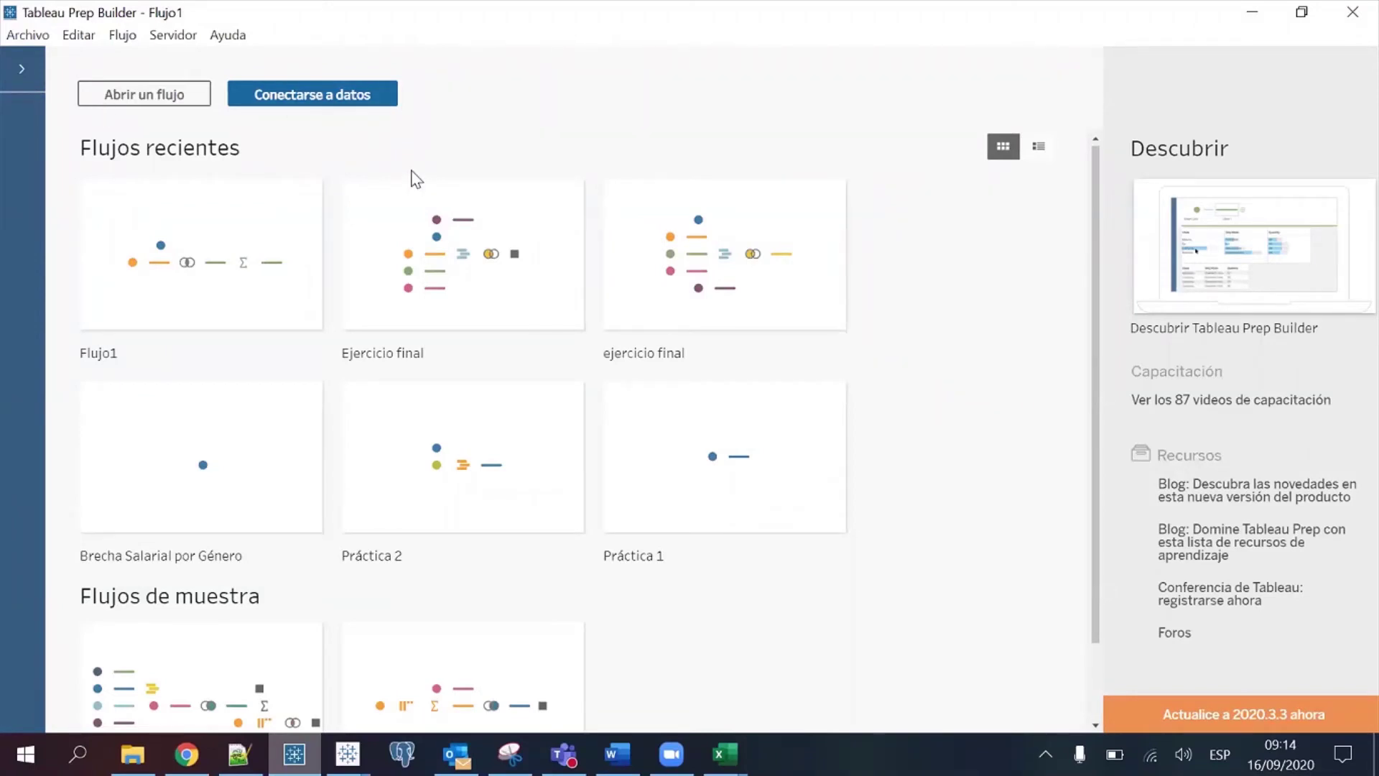
# Connect to the Excel workbooks Fallecidos_Covid_Mayo and Fallecidos_Covid_Junio_Setiembre from the Escritorio folder
pyautogui.click(346, 100)
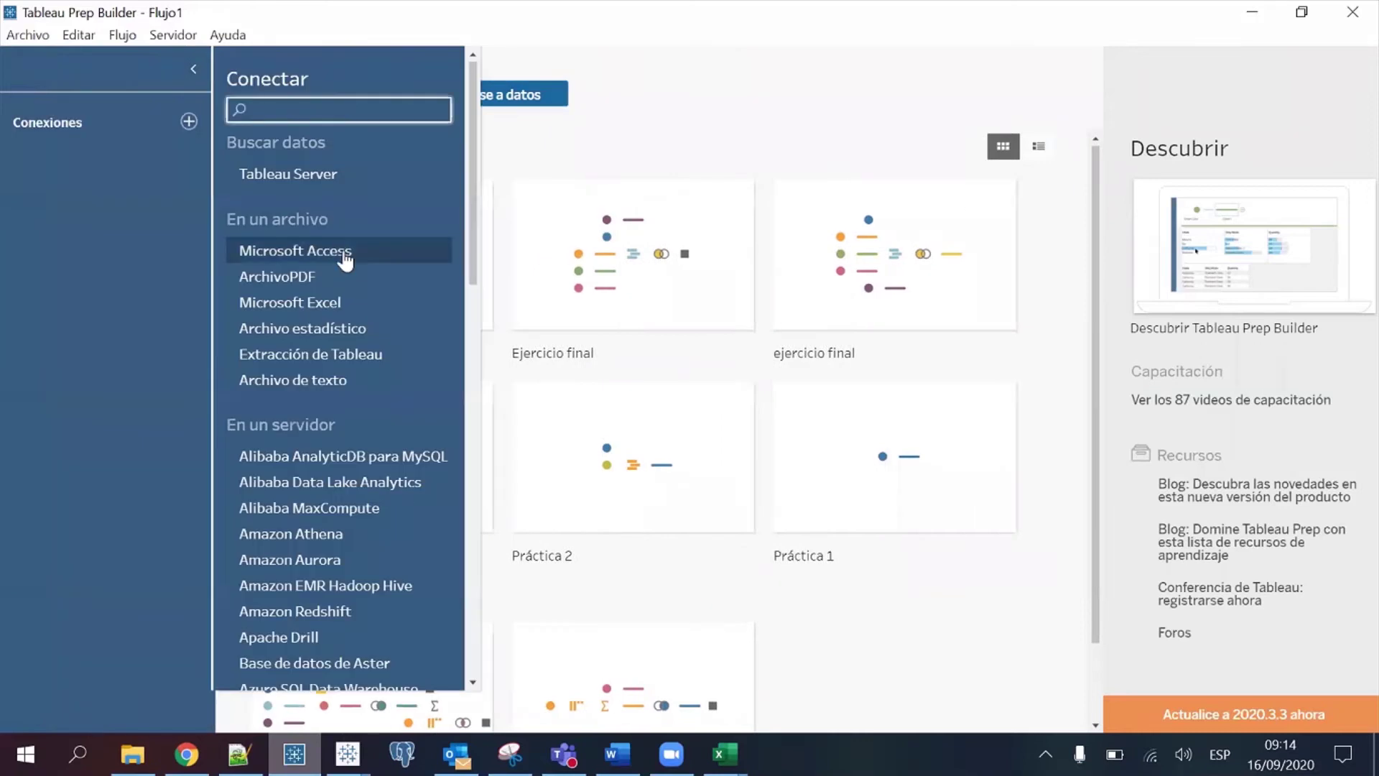
pyautogui.scroll(-5, 358, 410)
pyautogui.scroll(-5, 357, 403)
pyautogui.scroll(10, 356, 403)
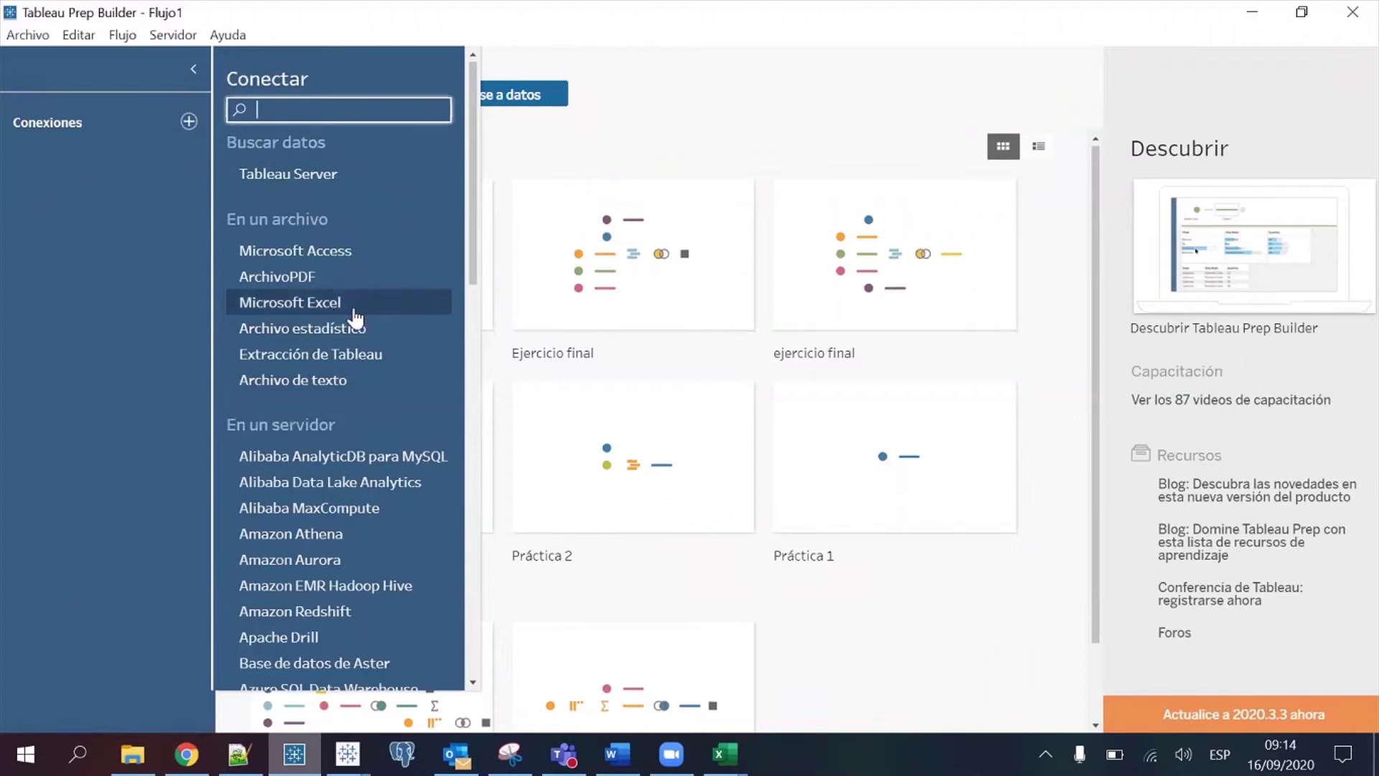
pyautogui.click(356, 316)
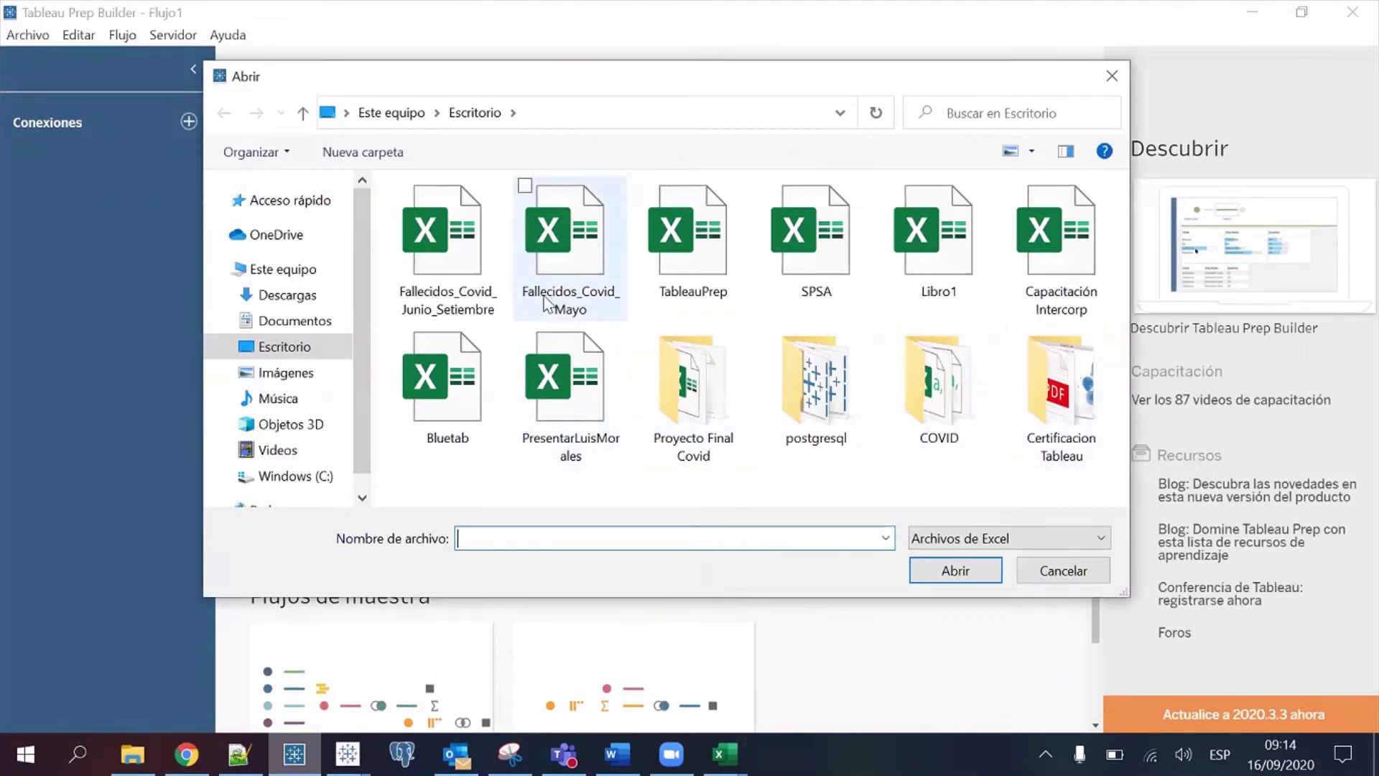
pyautogui.click(597, 246)
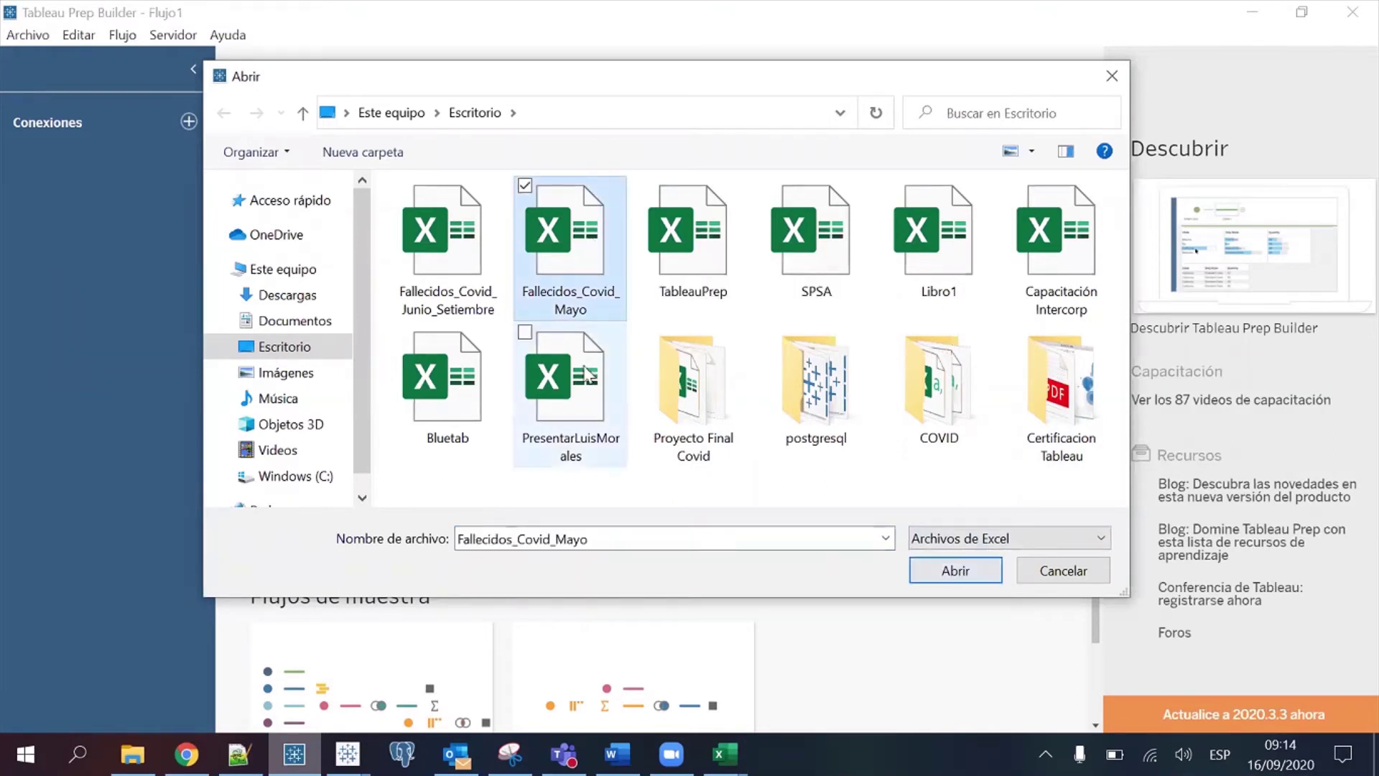
pyautogui.keyDown('ctrl'); pyautogui.click(471, 275); pyautogui.keyUp('ctrl')
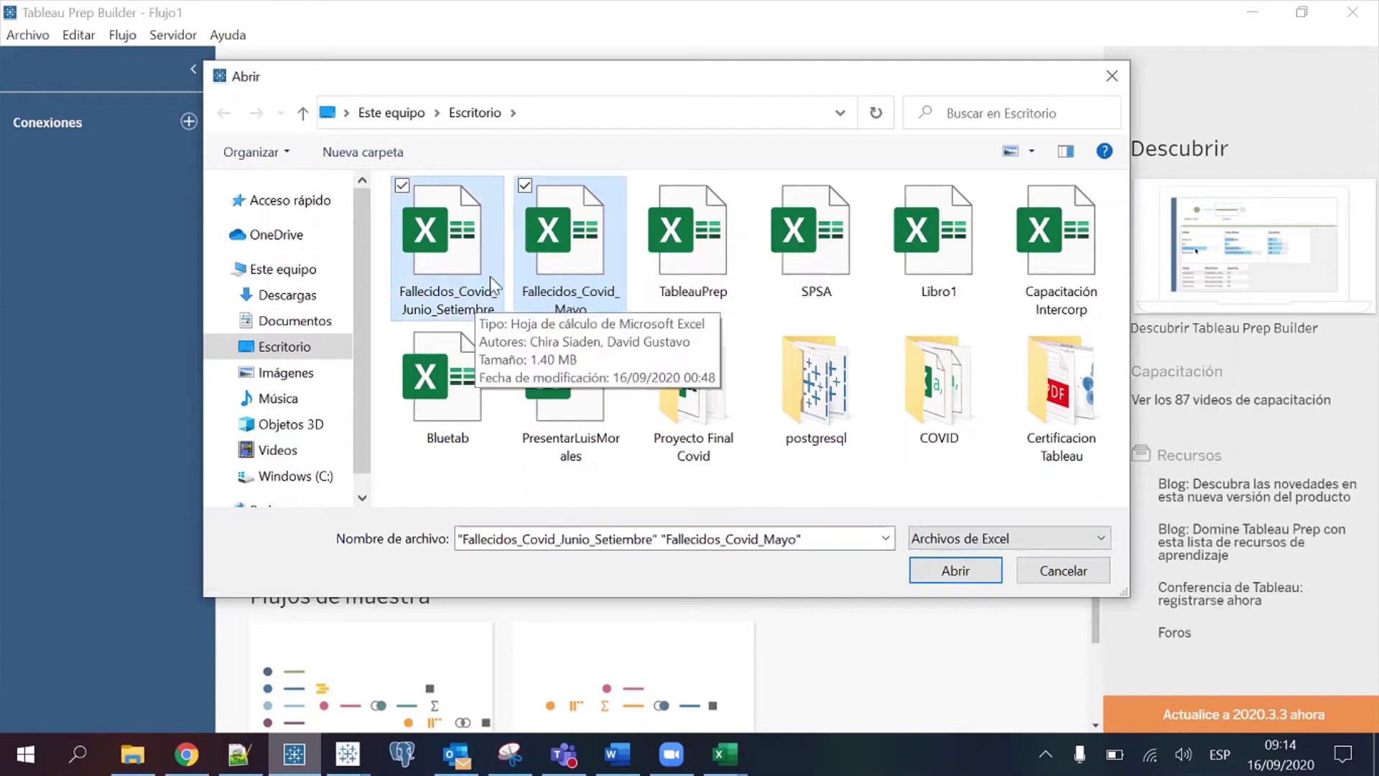
pyautogui.click(965, 573)
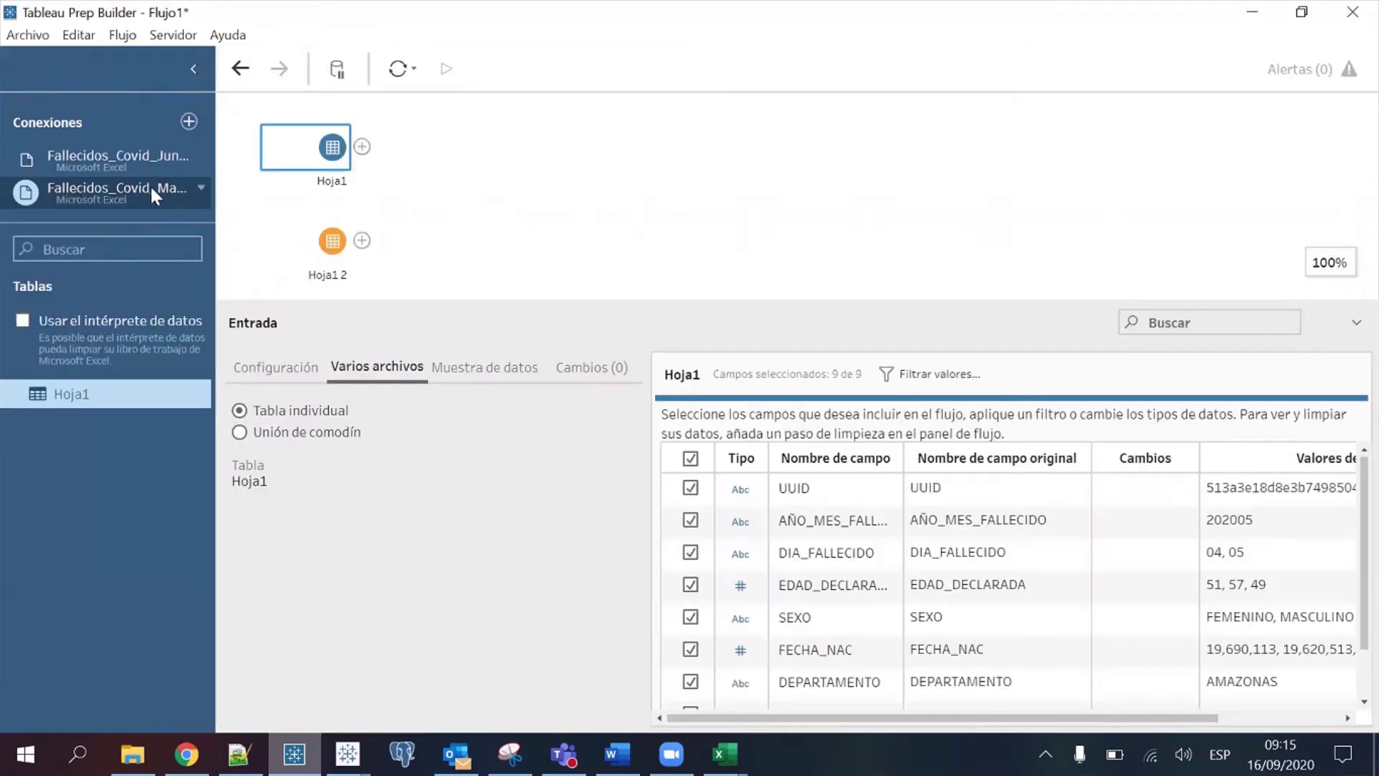
# Check the tables of both file connections and dismiss the Outlook reminder and meeting notification
pyautogui.click(135, 184)
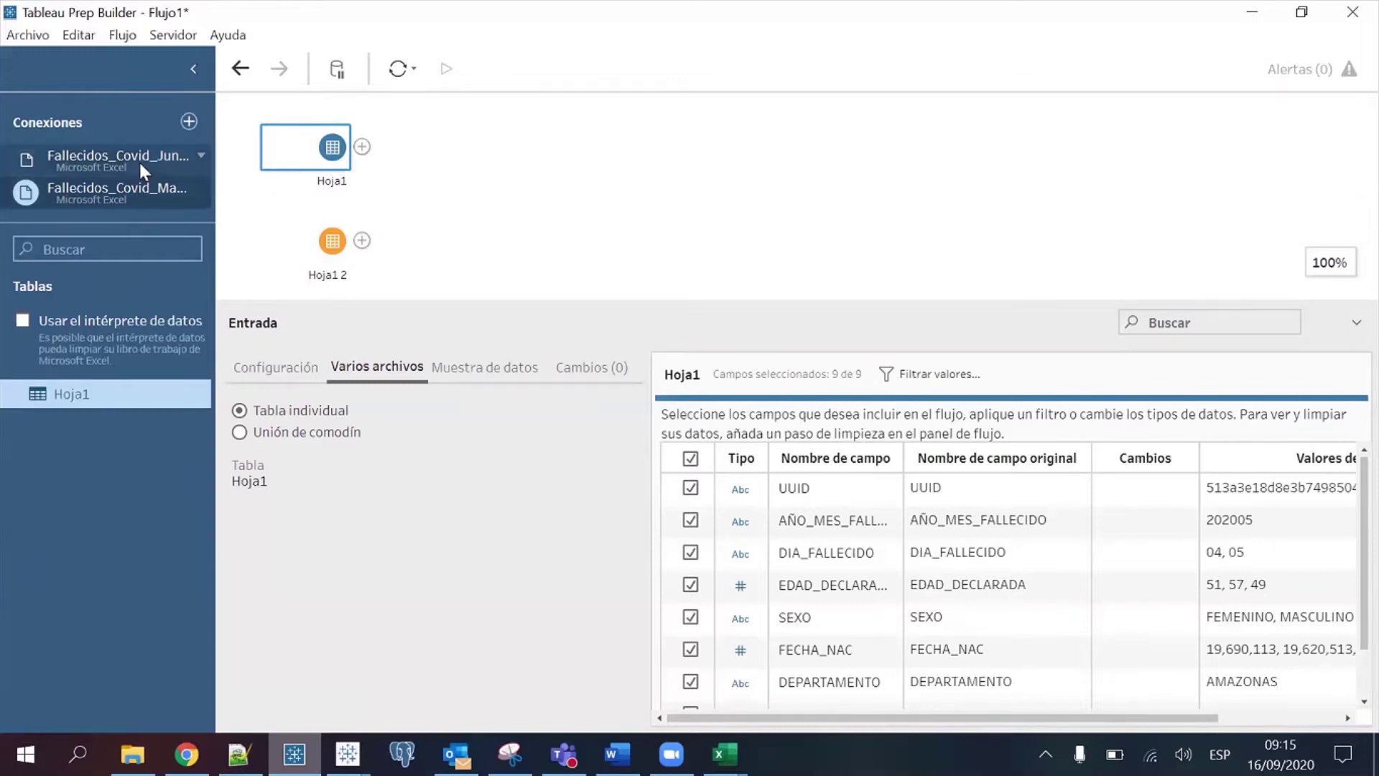
pyautogui.click(139, 163)
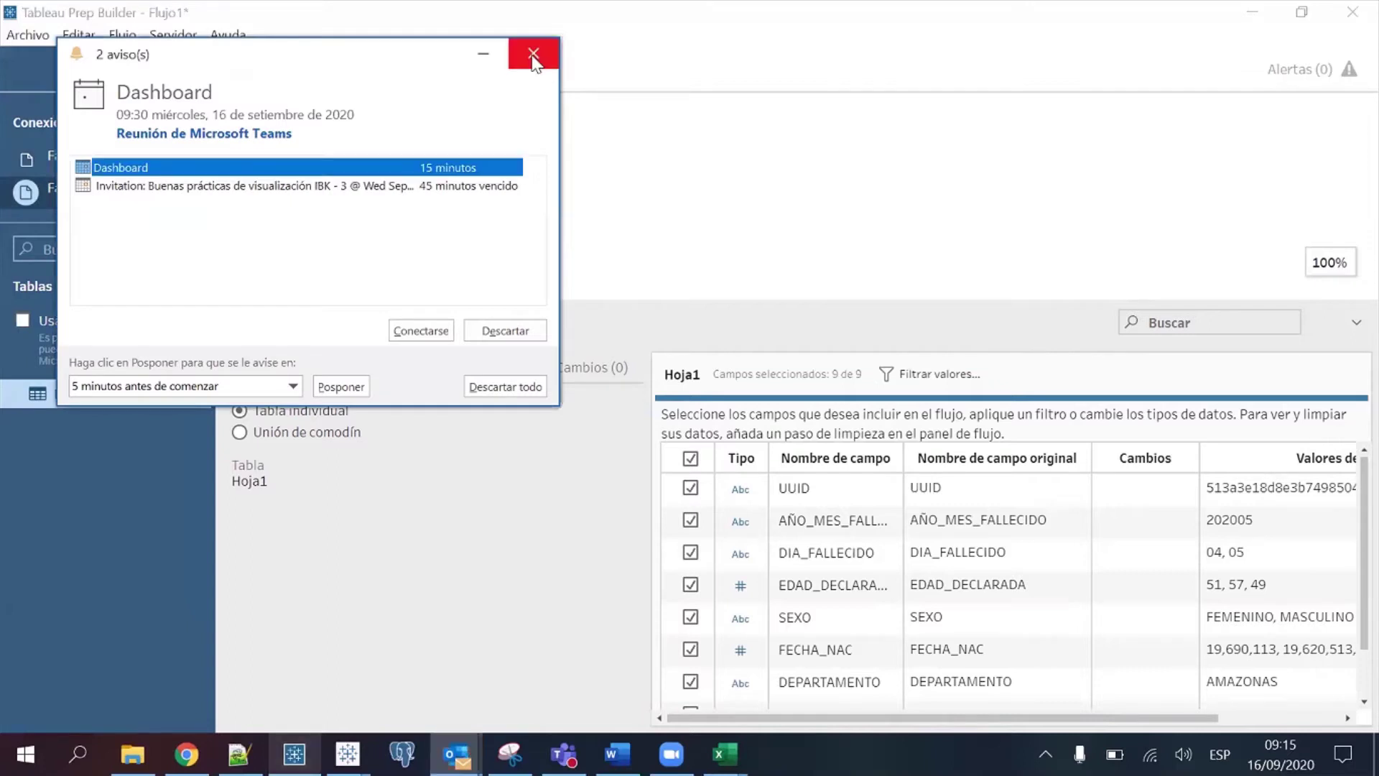
pyautogui.click(533, 54)
pyautogui.click(107, 159)
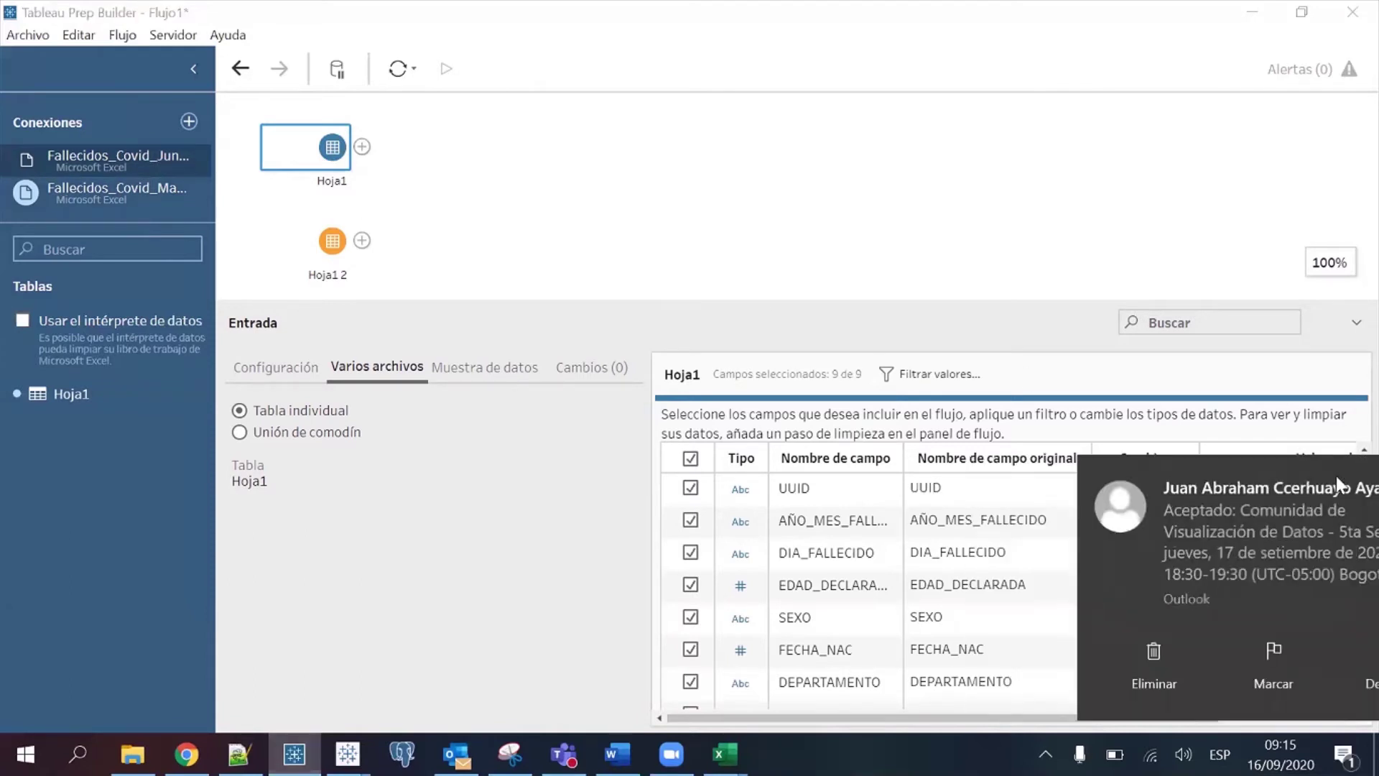
pyautogui.click(1336, 475)
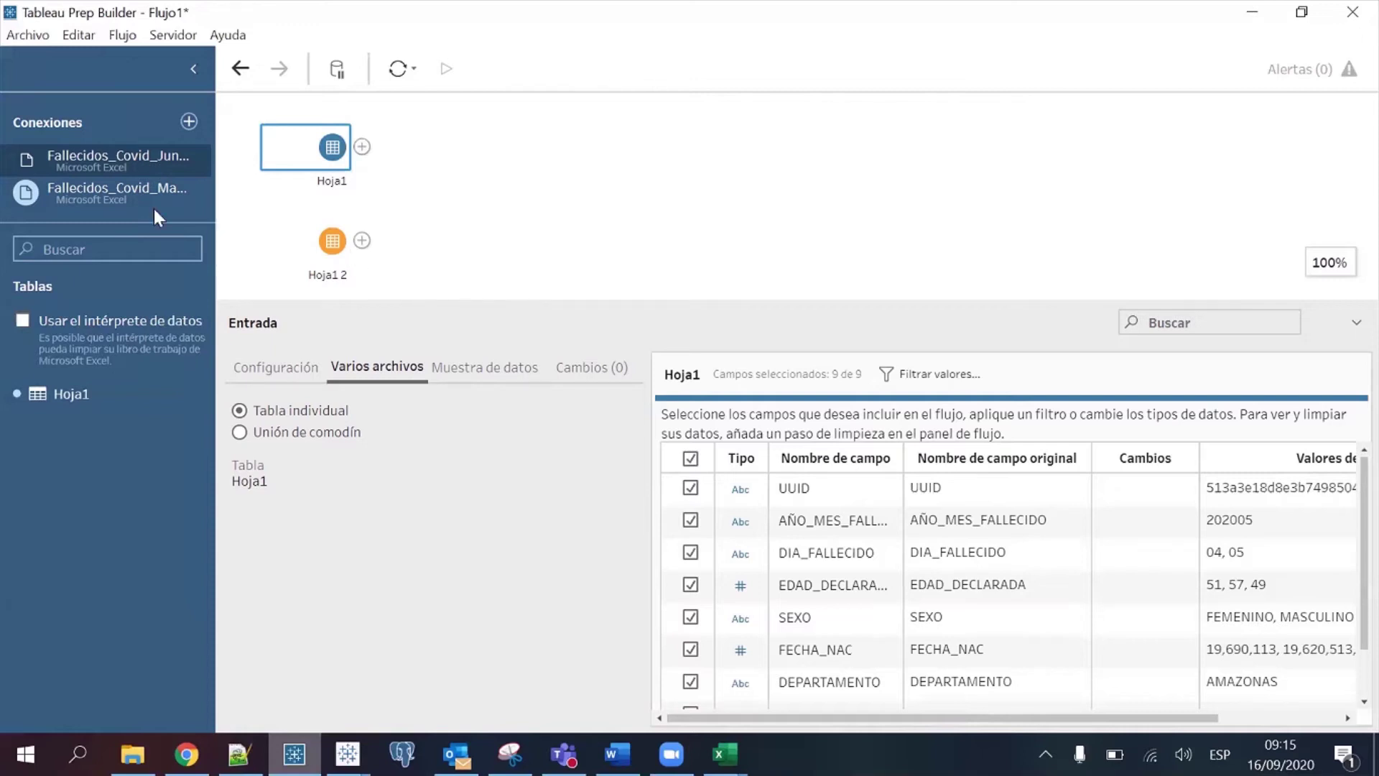
# Widen the connections area so that more of the two workbook names can be read
pyautogui.click(128, 195)
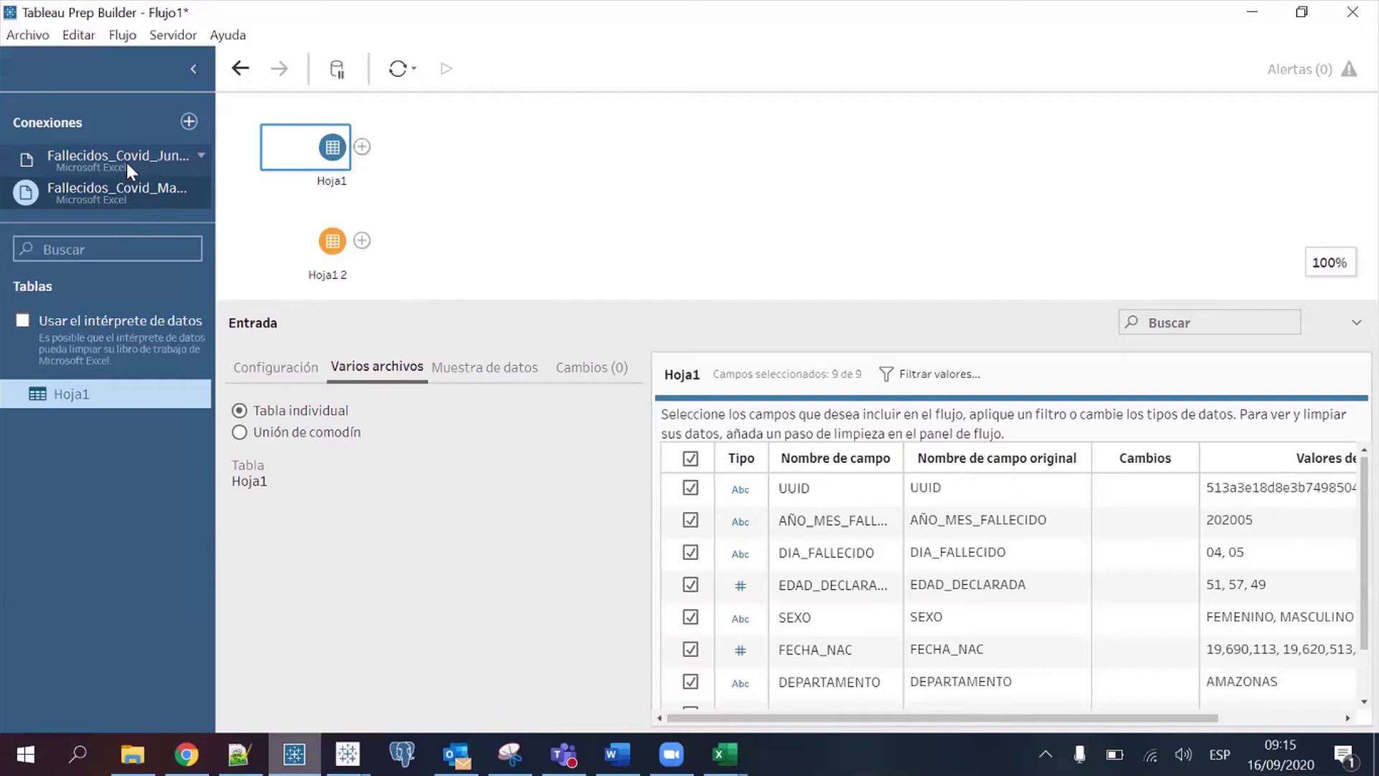
pyautogui.click(126, 162)
pyautogui.click(216, 220)
pyautogui.moveTo(217, 215)
pyautogui.mouseDown()
pyautogui.moveTo(283, 225)
pyautogui.moveTo(239, 230)
pyautogui.mouseUp()
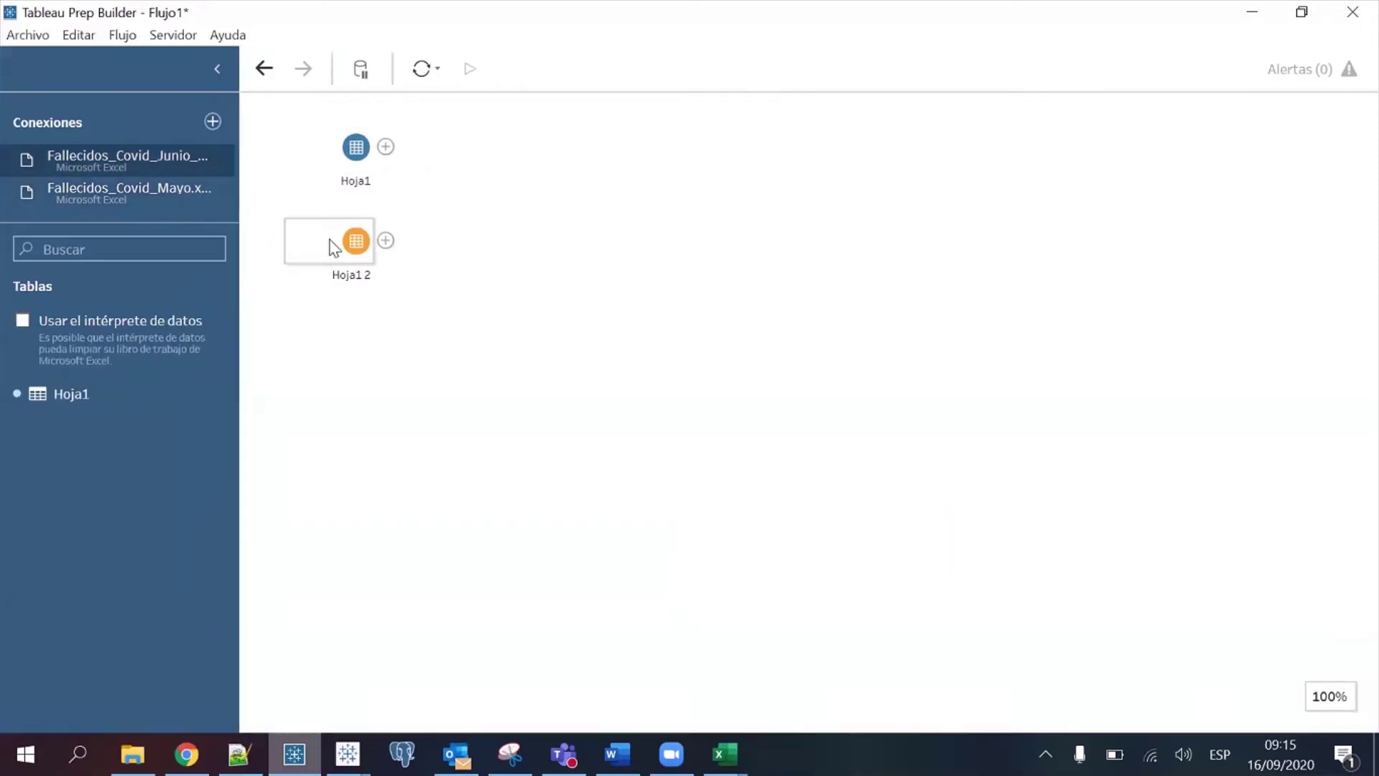
# Examine the fields and sample values of the first Hoja1 input, enlarging its field list
pyautogui.click(354, 151)
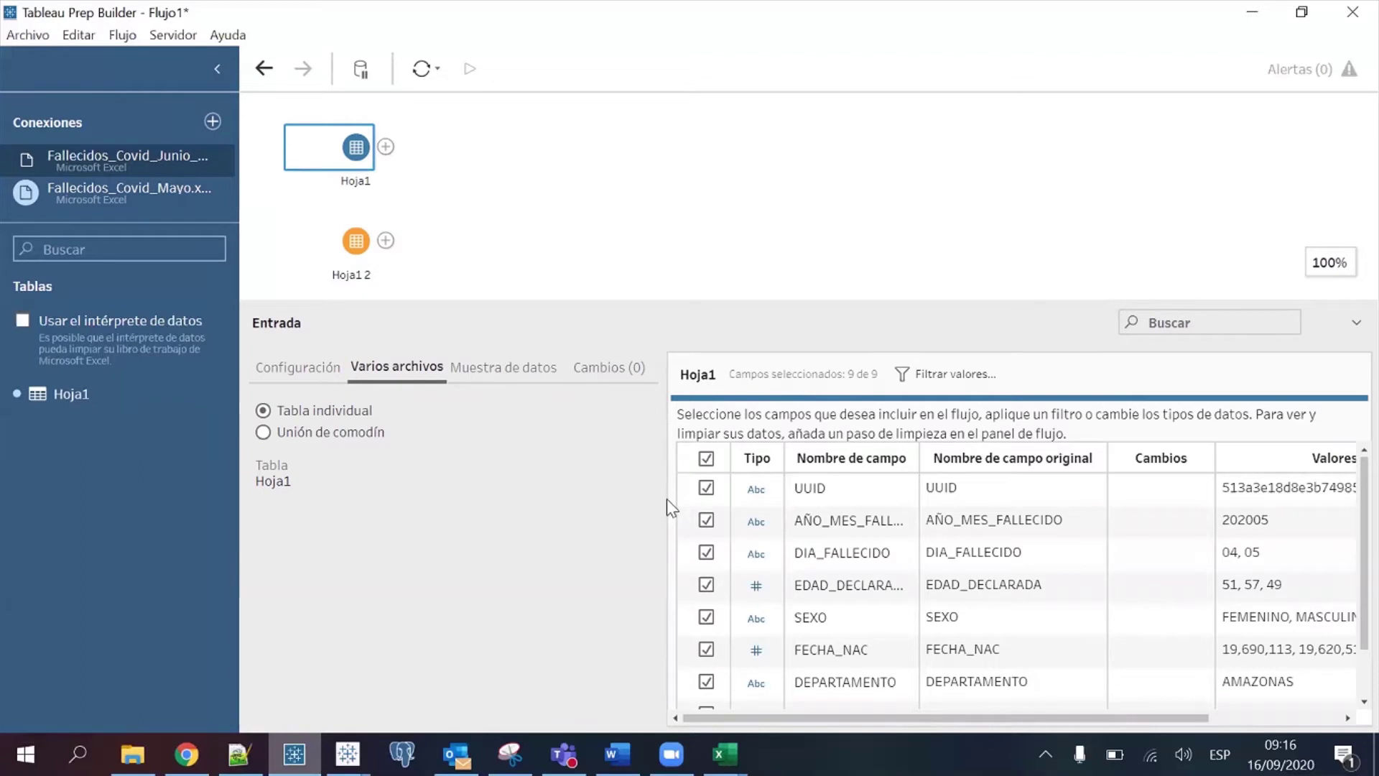
pyautogui.moveTo(667, 498); pyautogui.dragTo(577, 503)
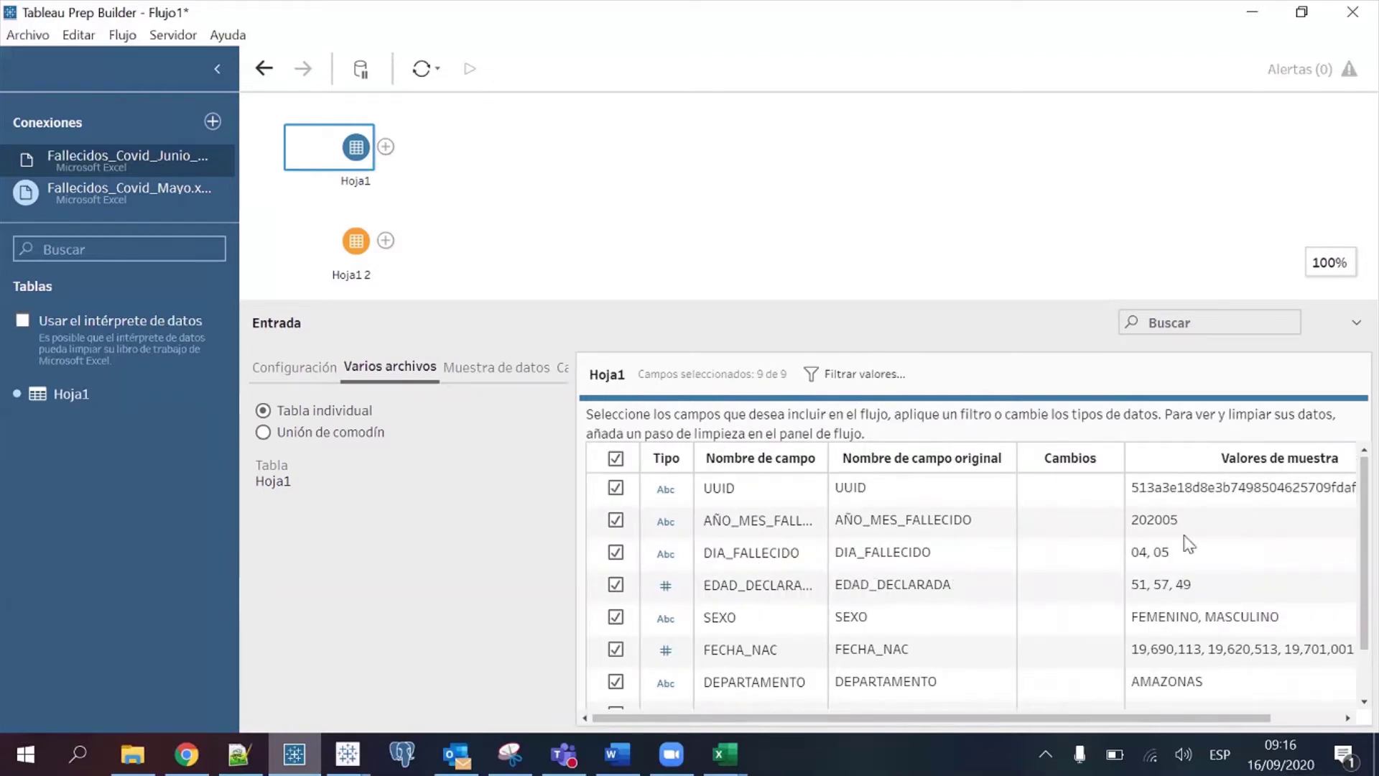
pyautogui.scroll(-2, 1345, 553)
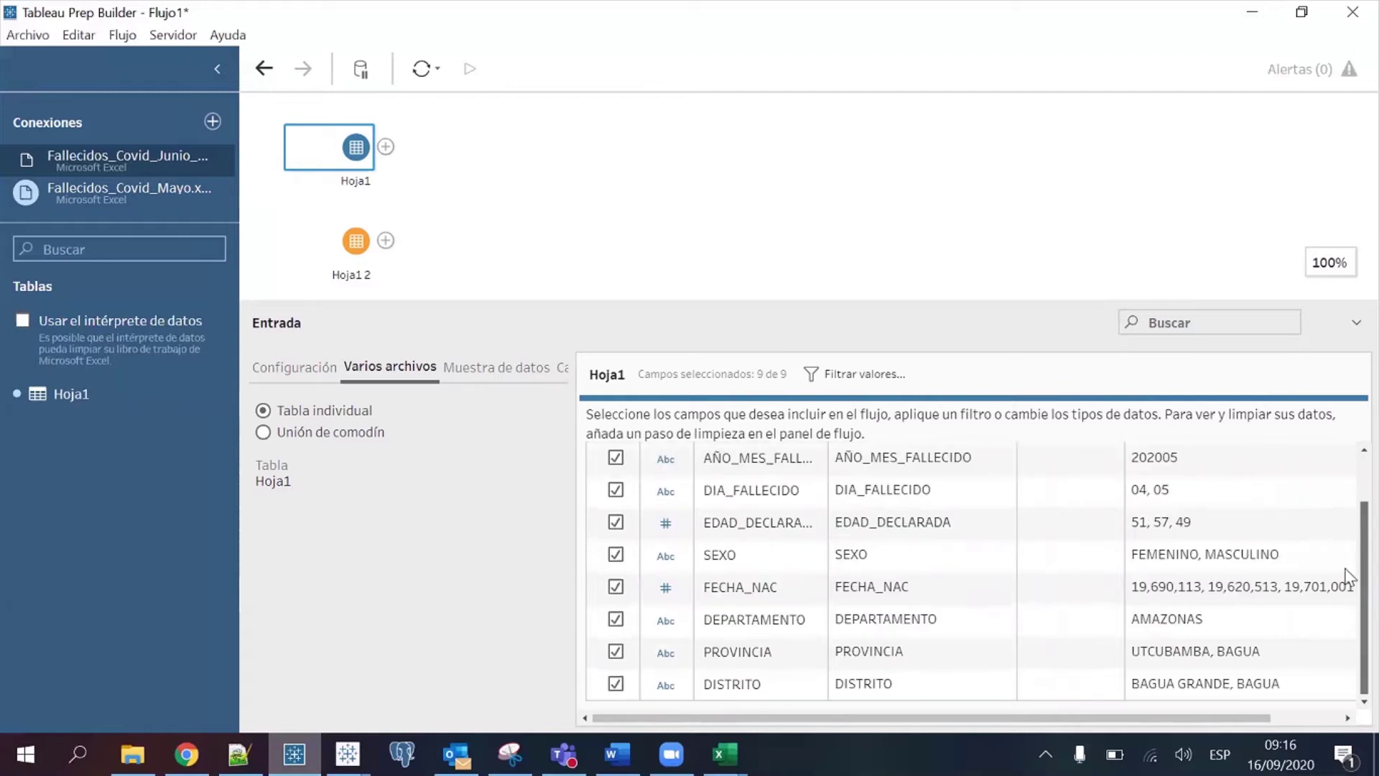
pyautogui.scroll(2, 1345, 568)
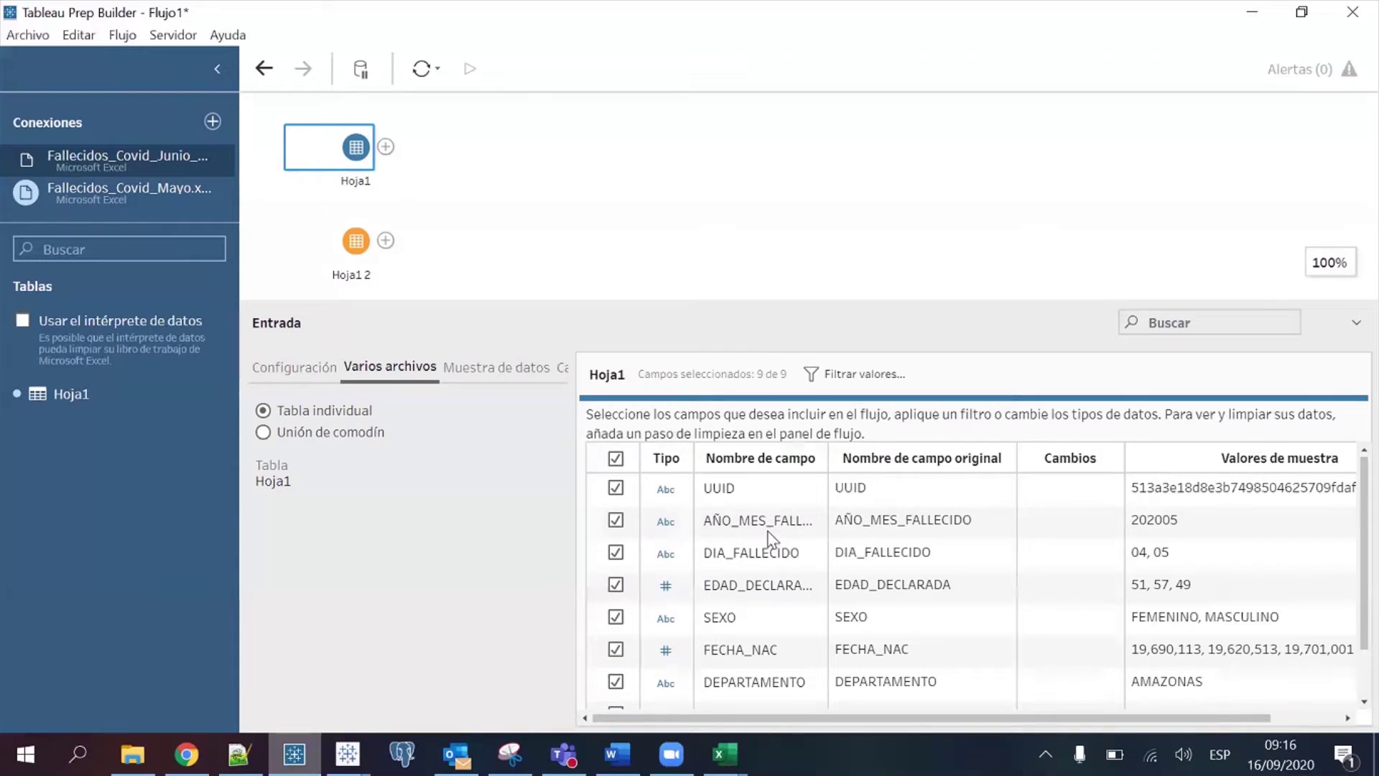
# Compare those fields with the AÑO_MES_FALLECIDO and DIA_FALLECIDO columns of the Fallecidos_Covid_Mayo workbook in Excel, then return to Tableau Prep Builder
pyautogui.click(725, 754)
pyautogui.click(681, 652)
pyautogui.moveTo(240, 270); pyautogui.dragTo(358, 344)
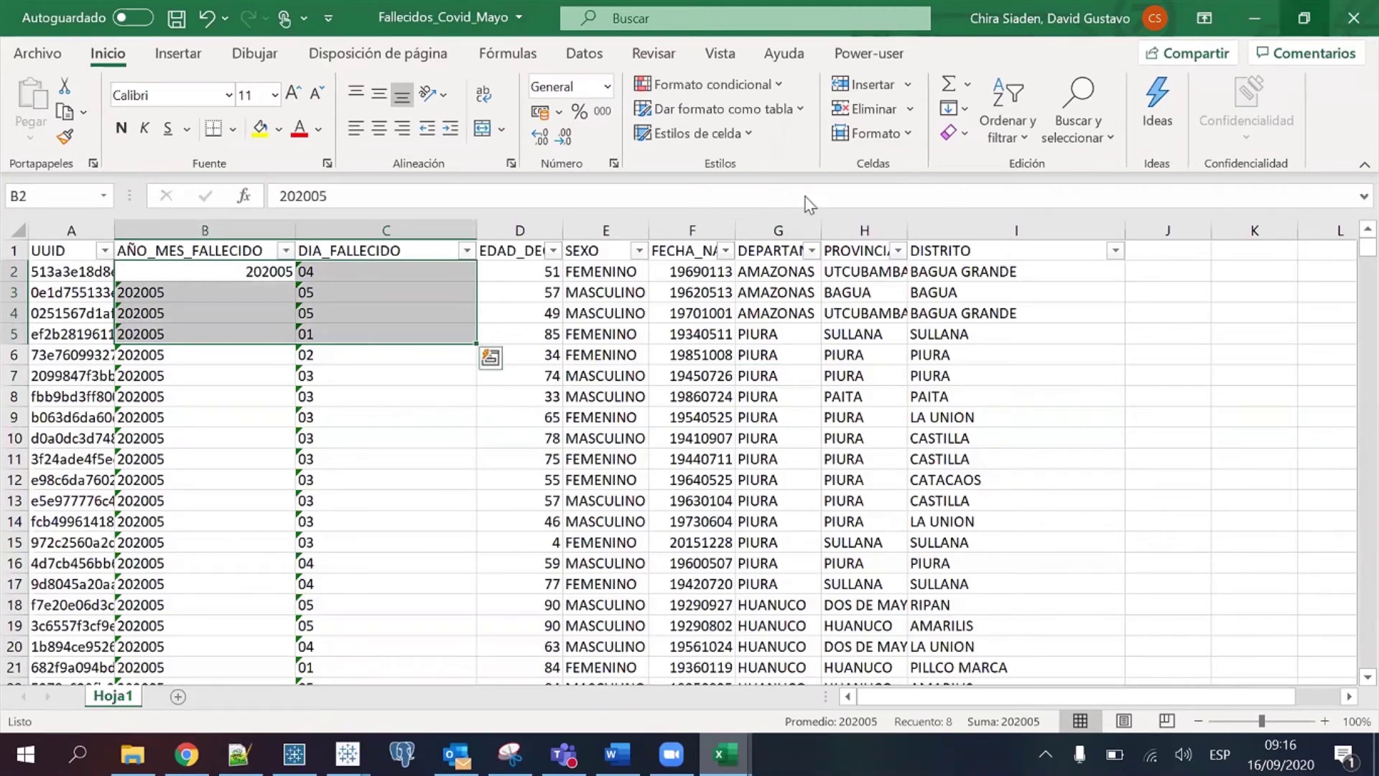
pyautogui.click(1302, 18)
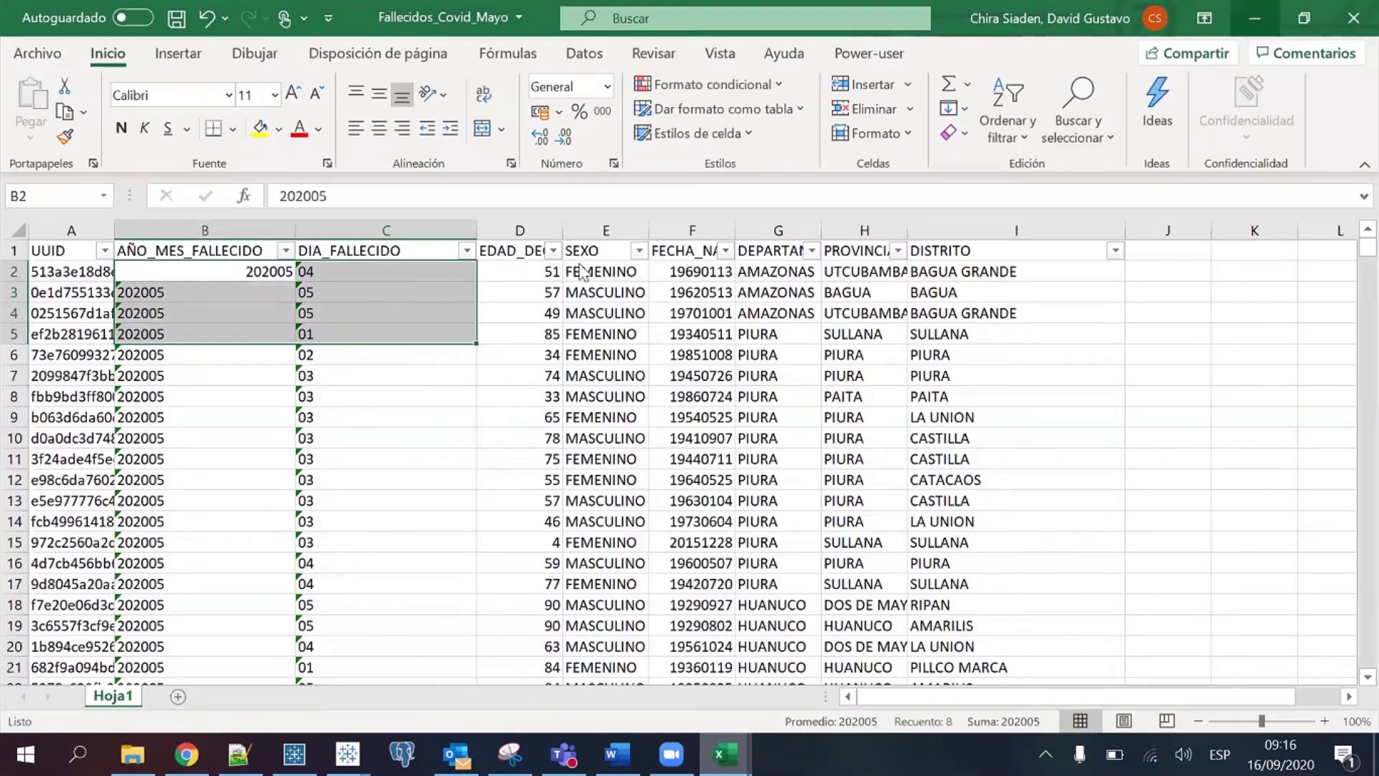
pyautogui.click(1272, 16)
# Rename the first Hoja1 input in the flow as Mayo
pyautogui.doubleClick(359, 183)
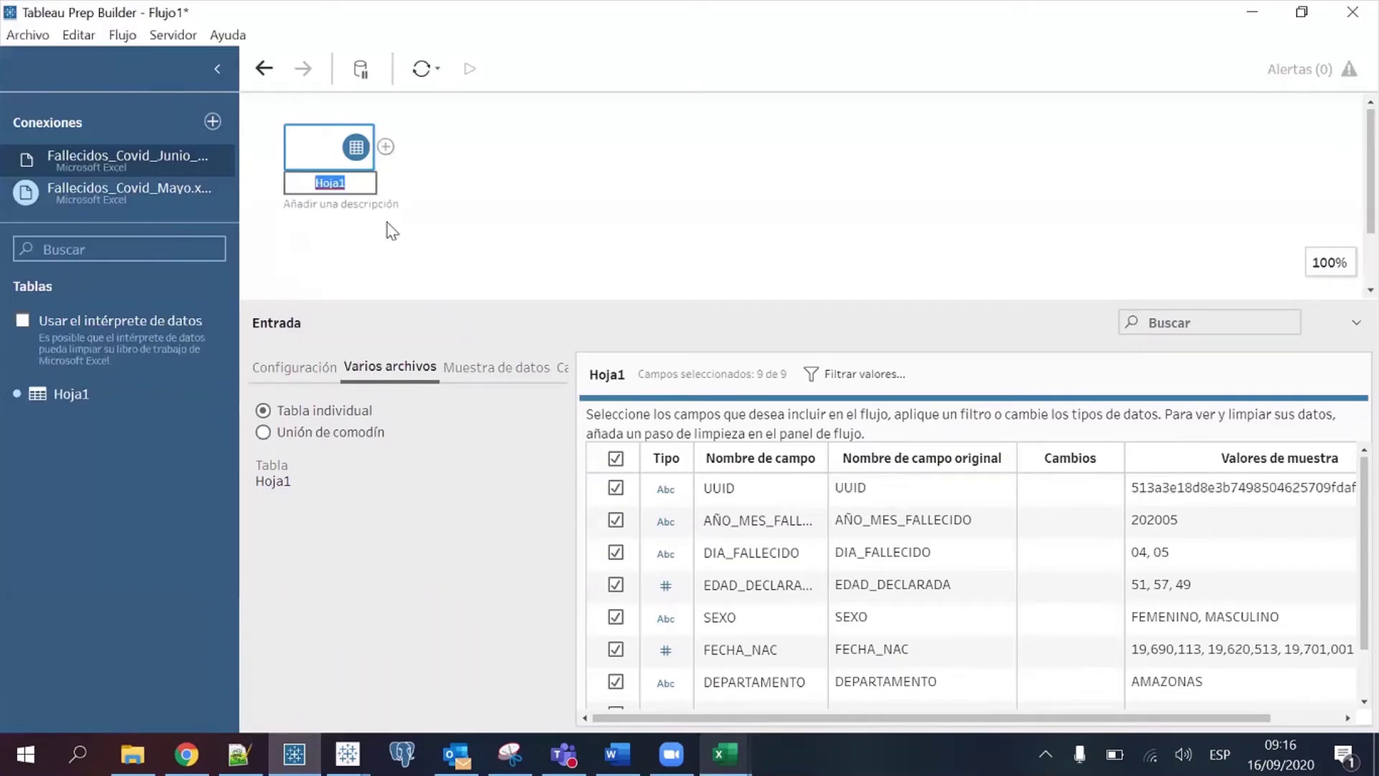
pyautogui.write('Mayo')
pyautogui.click(496, 218)
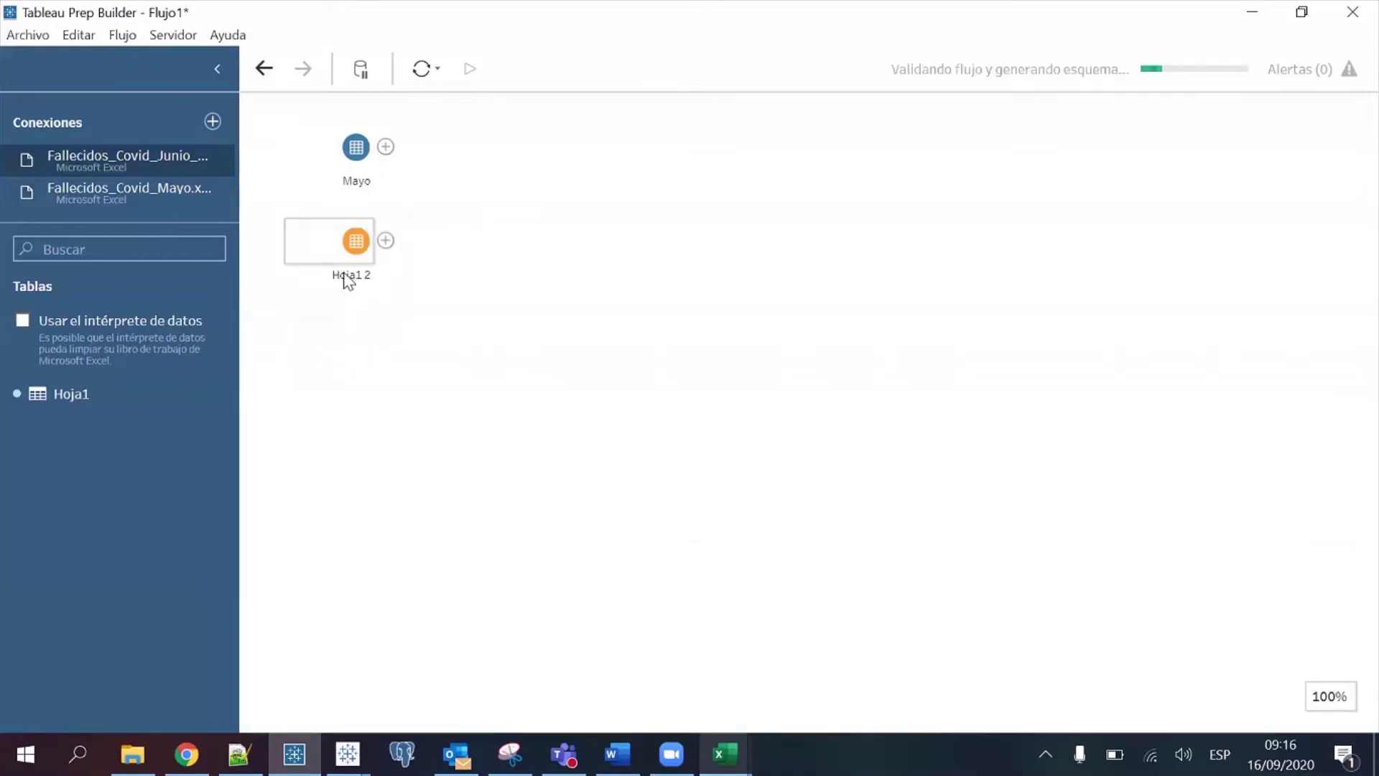
# Rename the second input, Hoja1 2, as Junio-Setiembre
pyautogui.doubleClick(349, 275)
pyautogui.write('Jun')
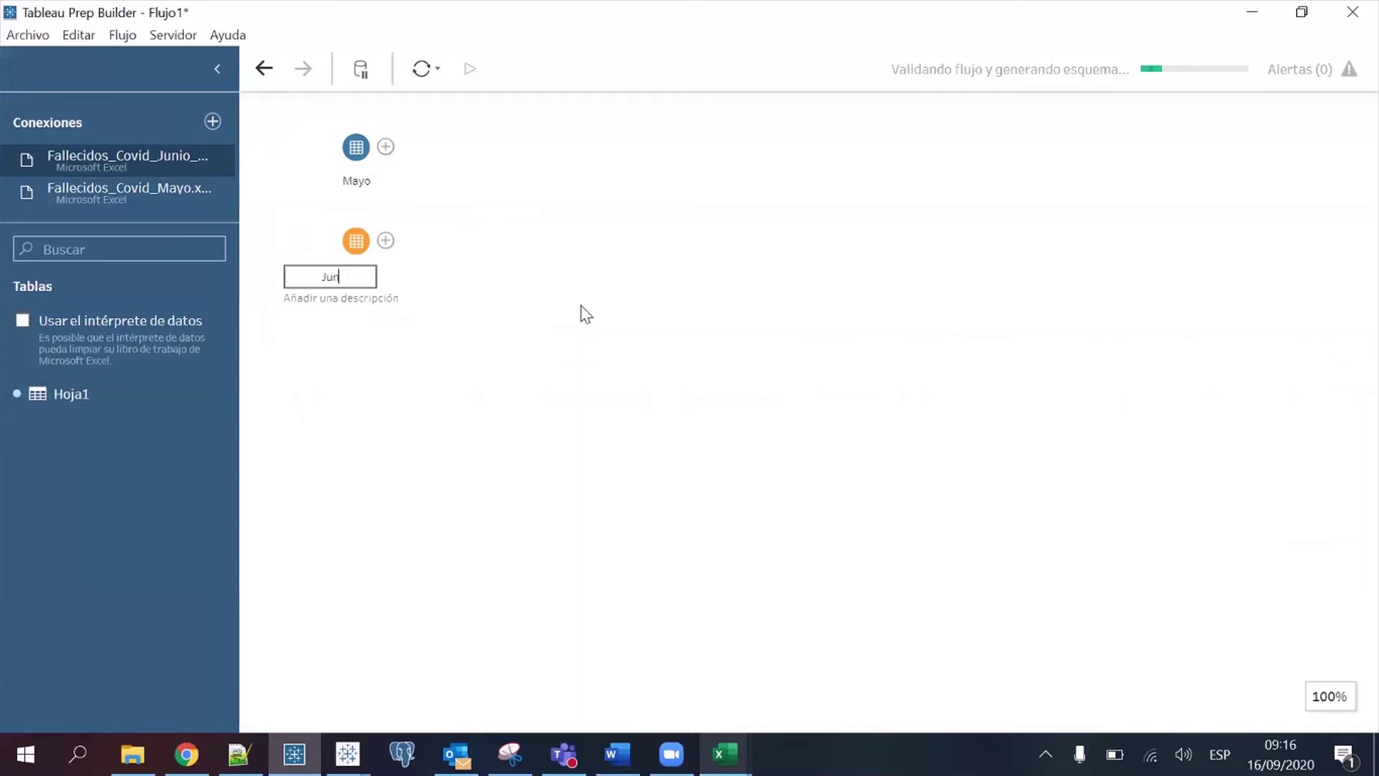
pyautogui.write('io-Setiem')
pyautogui.write('re')
pyautogui.press('Left')
pyautogui.press('Left')
pyautogui.write('b')
pyautogui.press('Return')
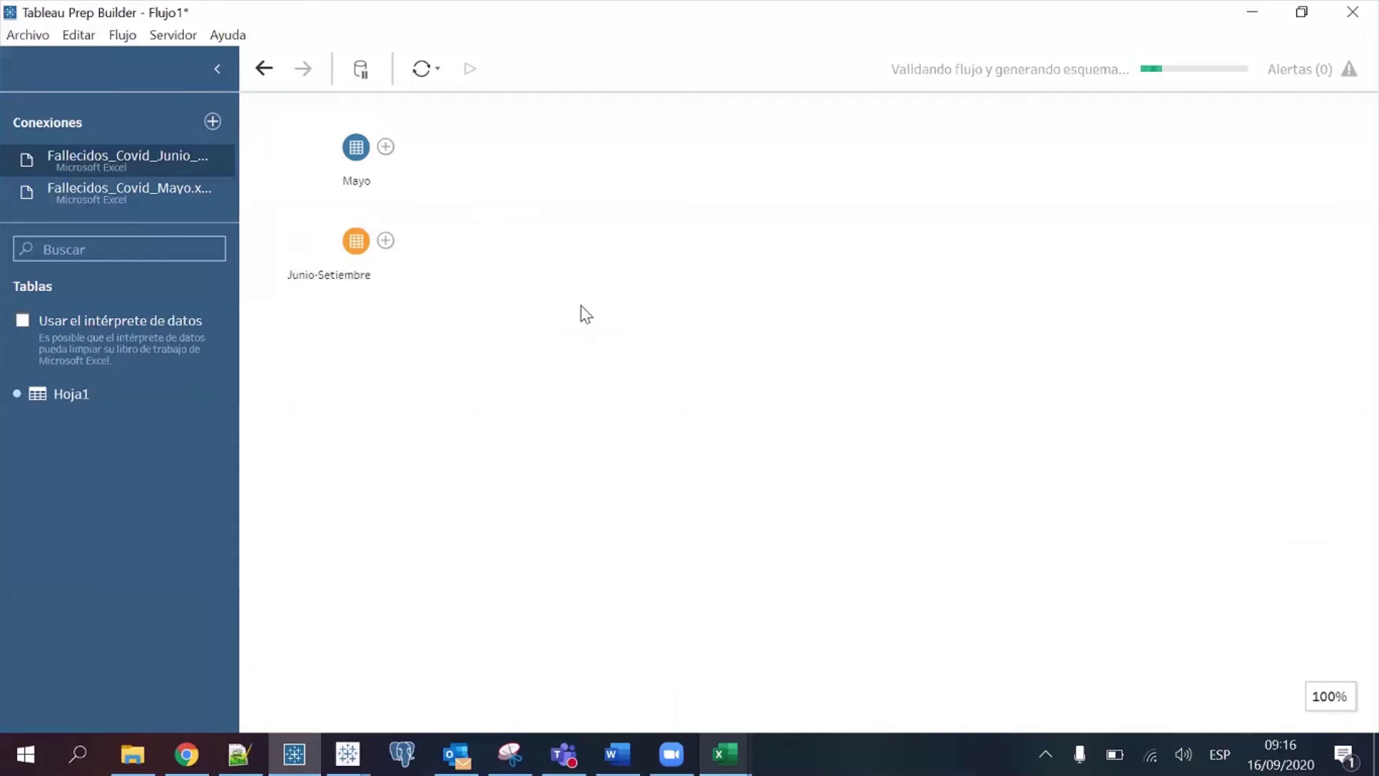
# Add a cleaning step after the Mayo input and search its fields for "falle"
pyautogui.click(348, 158)
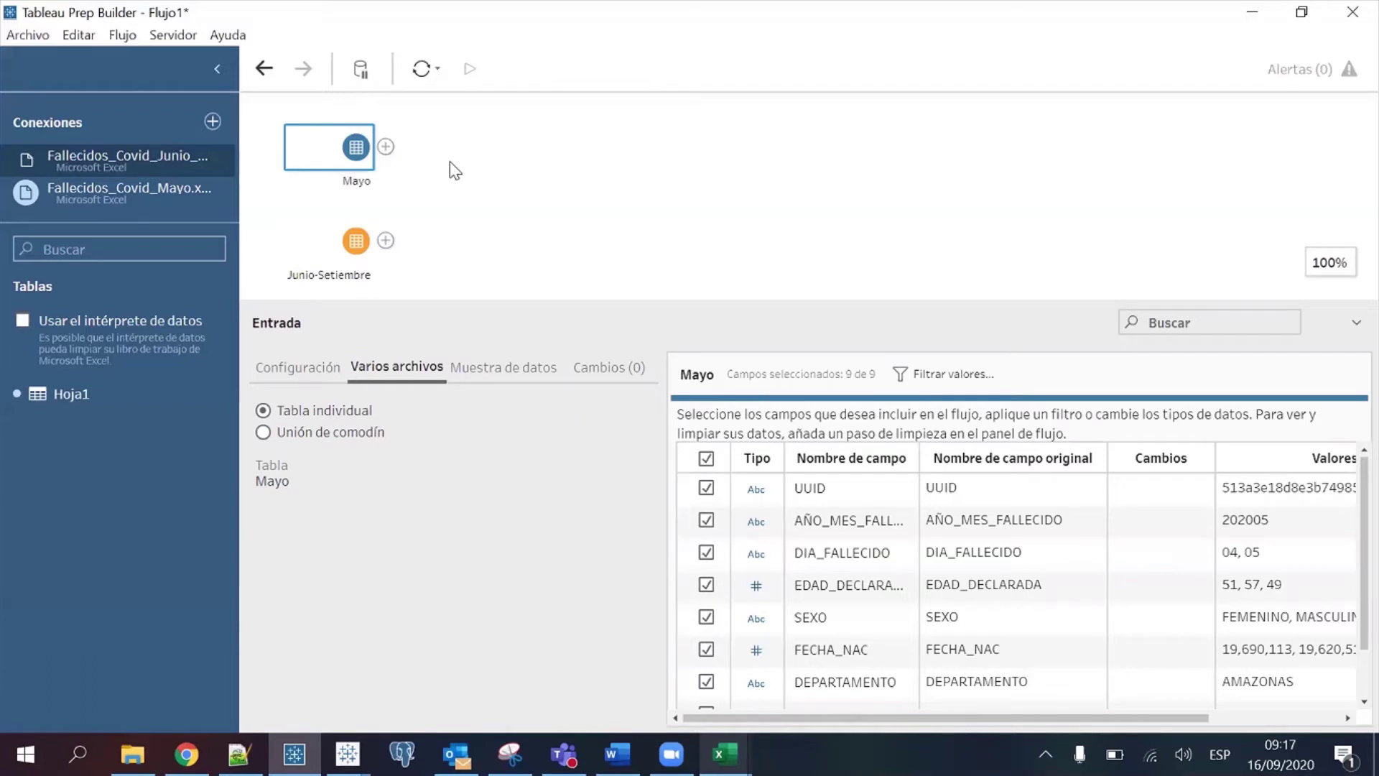
pyautogui.click(387, 148)
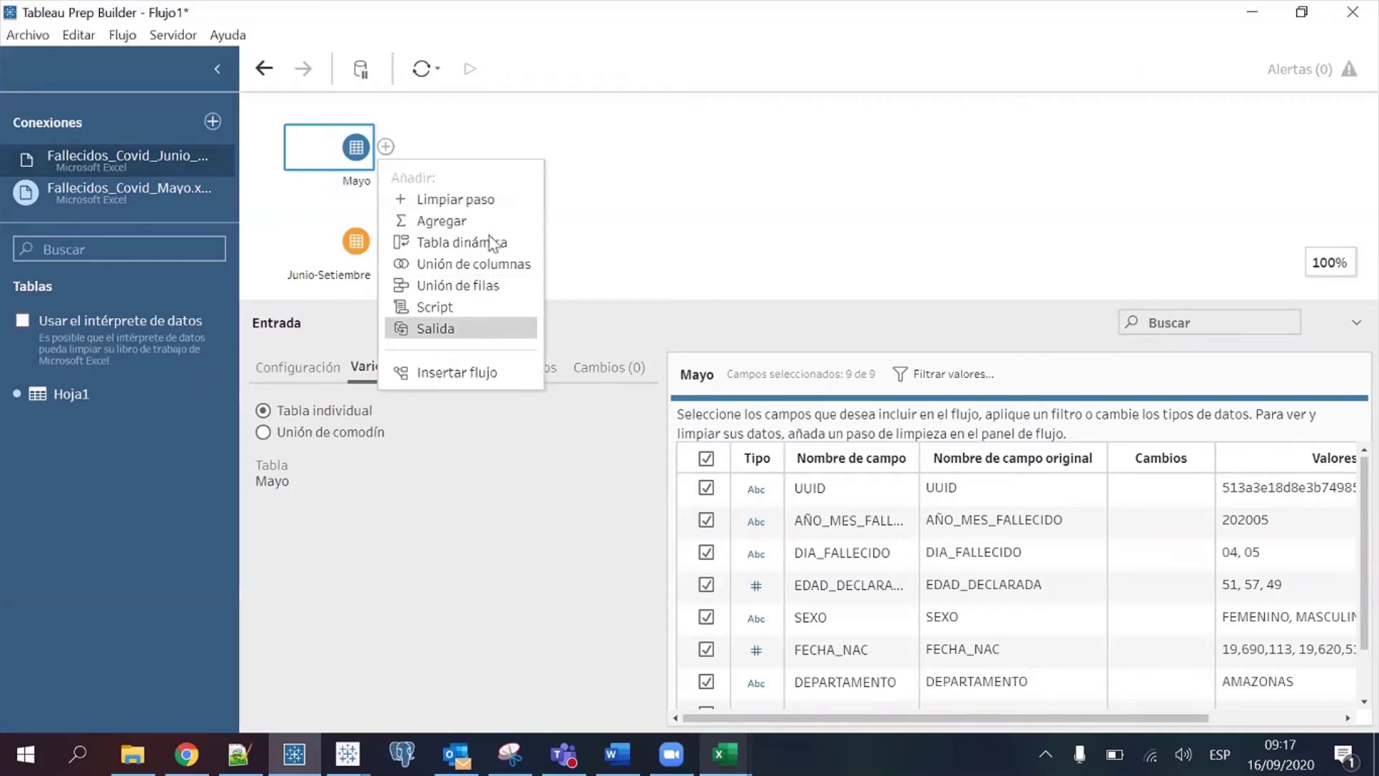
pyautogui.click(516, 209)
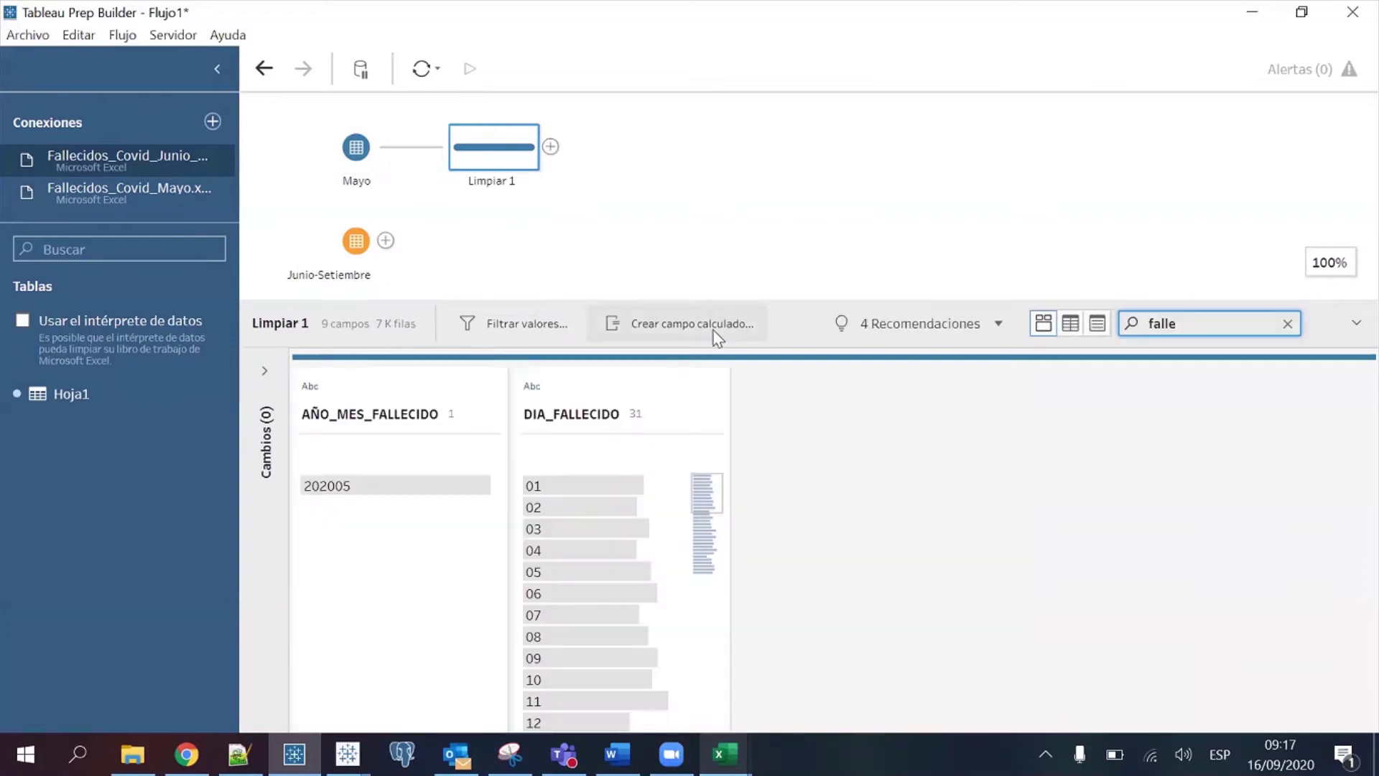
# Start a calculated field named FECHA_FALLECIMIENTO in the cleaning step
pyautogui.click(712, 330)
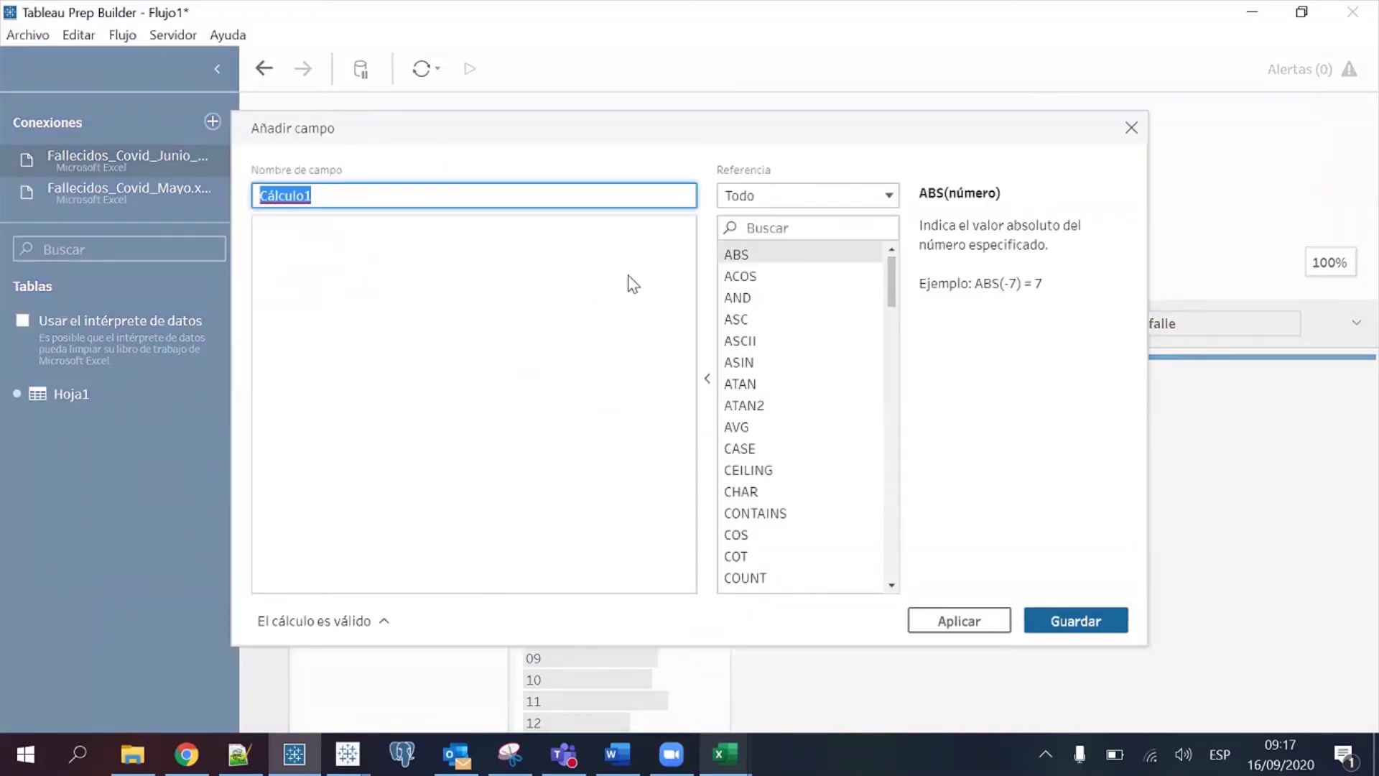
pyautogui.write('FECHA_FALLECIMIENTO')
pyautogui.click(616, 244)
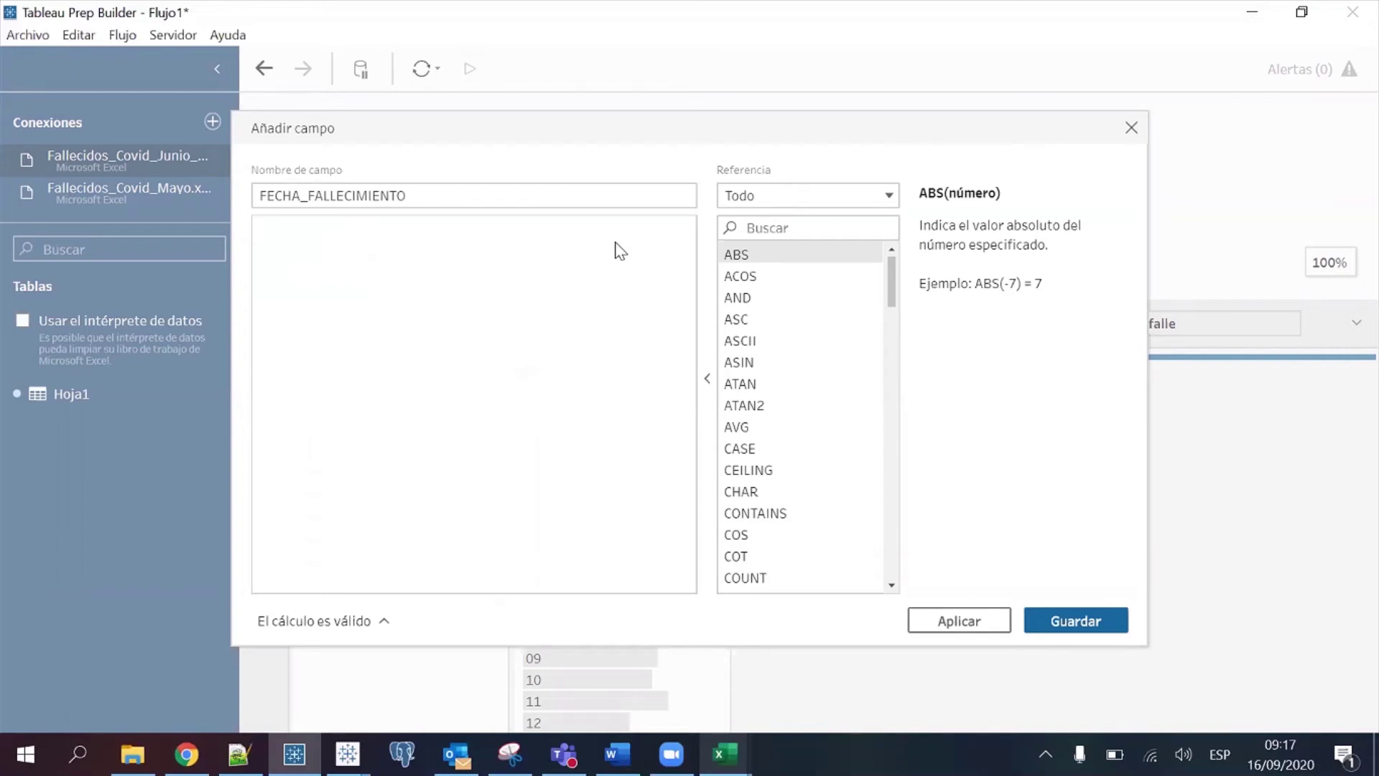
# Recheck the AÑO_MES_FALLECIDO and DIA_FALLECIDO columns in the Fallecidos_Covid_Mayo workbook in Excel, then return to the calculated field
pyautogui.moveTo(724, 754)
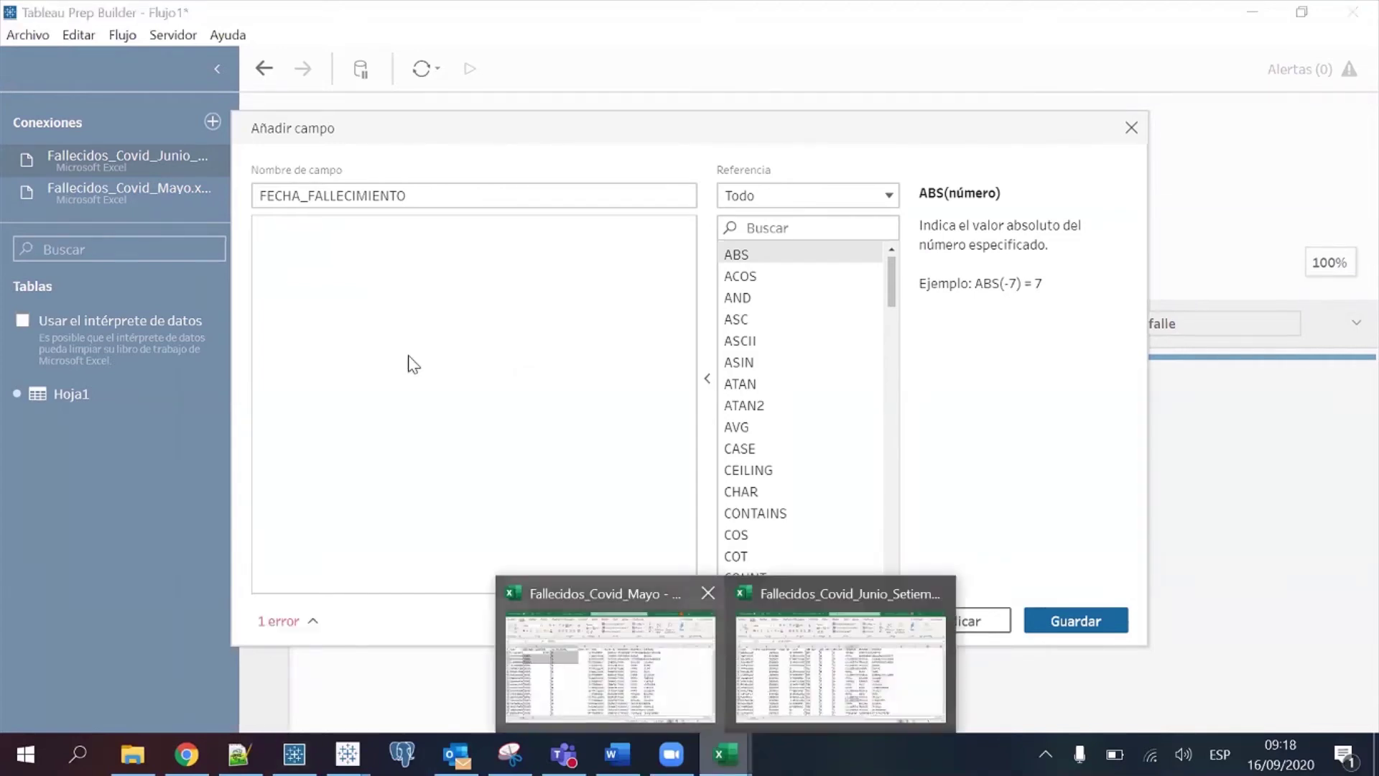
pyautogui.click(596, 668)
pyautogui.click(188, 314)
pyautogui.moveTo(204, 250); pyautogui.dragTo(397, 293)
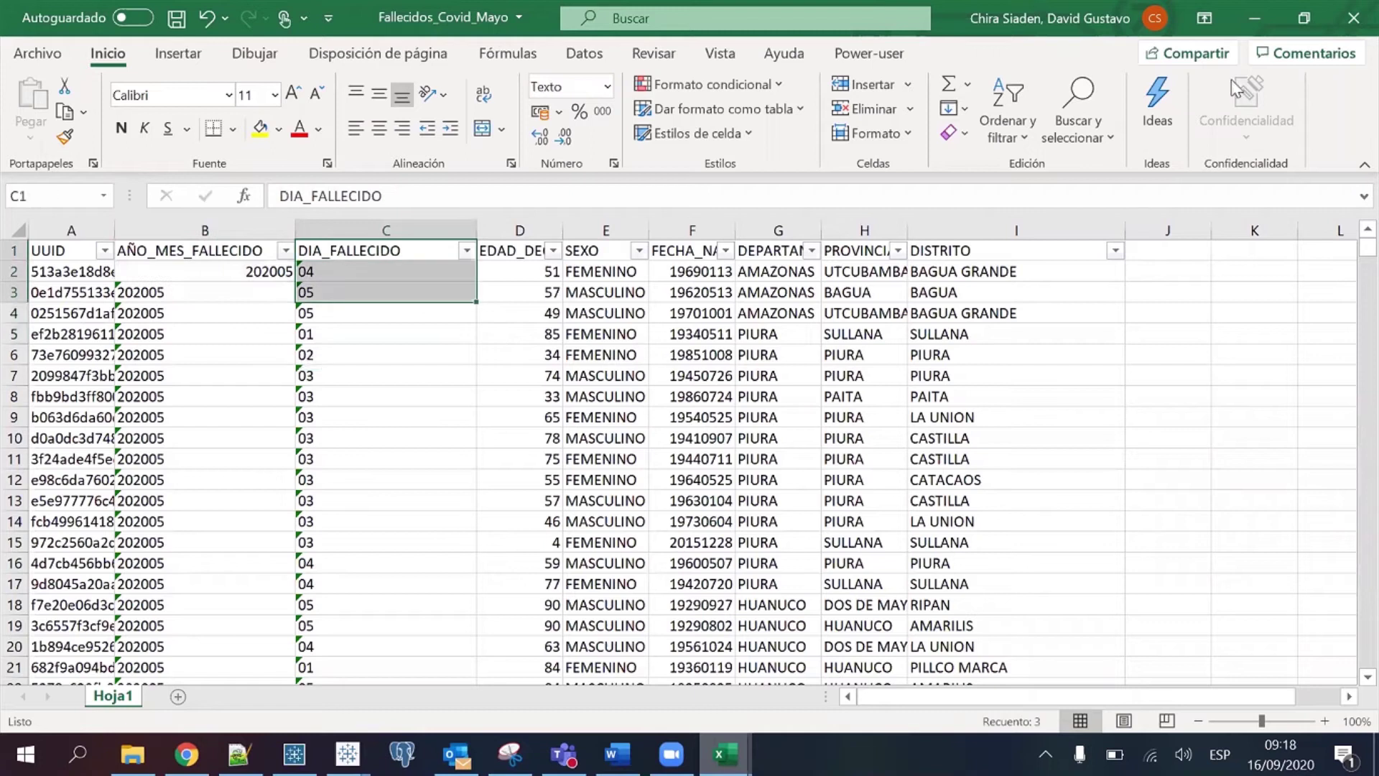
pyautogui.hotkey('alt', 'Tab')
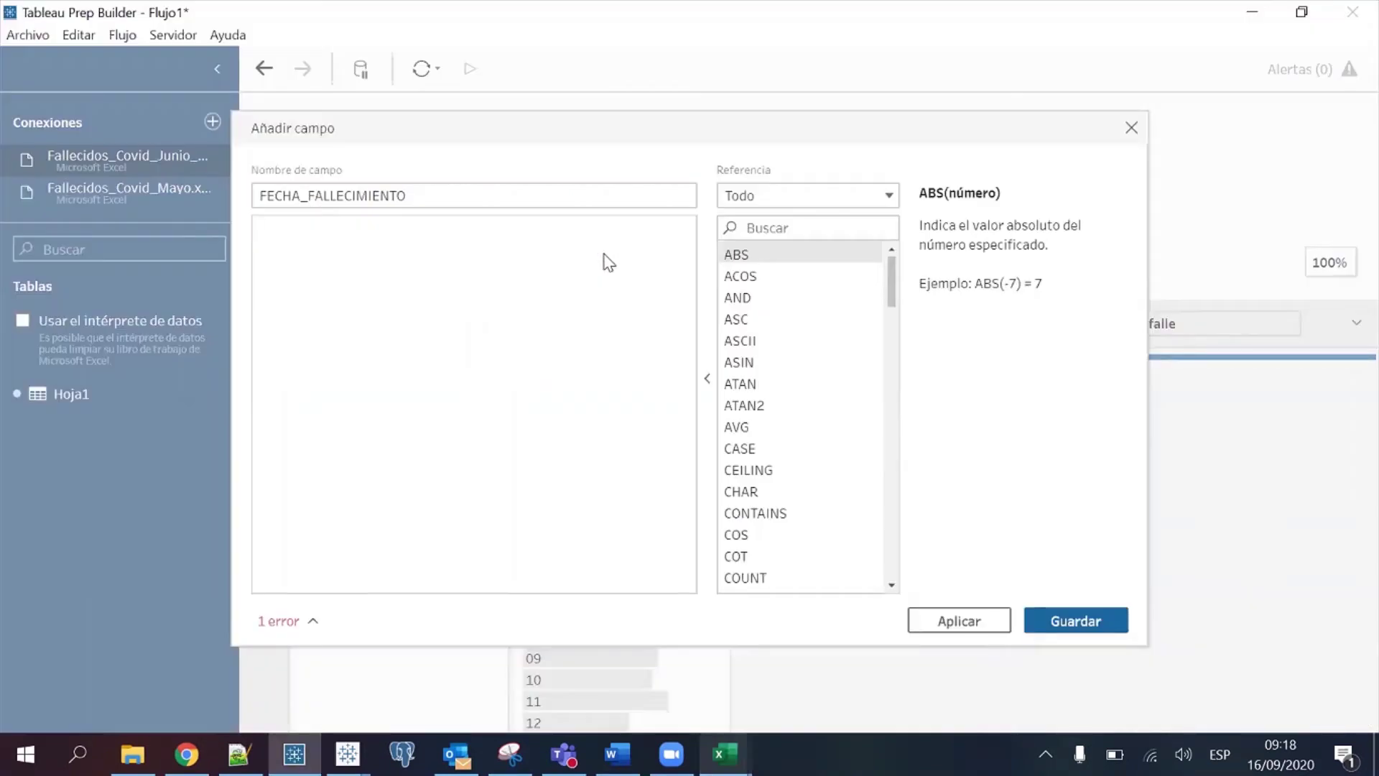
# Define FECHA_FALLECIMIENTO as [AÑO_MES_FALLECIDO]+[DIA_FALLECIDO] and save the calculated field
pyautogui.write('[AÑO')
pyautogui.click(406, 247)
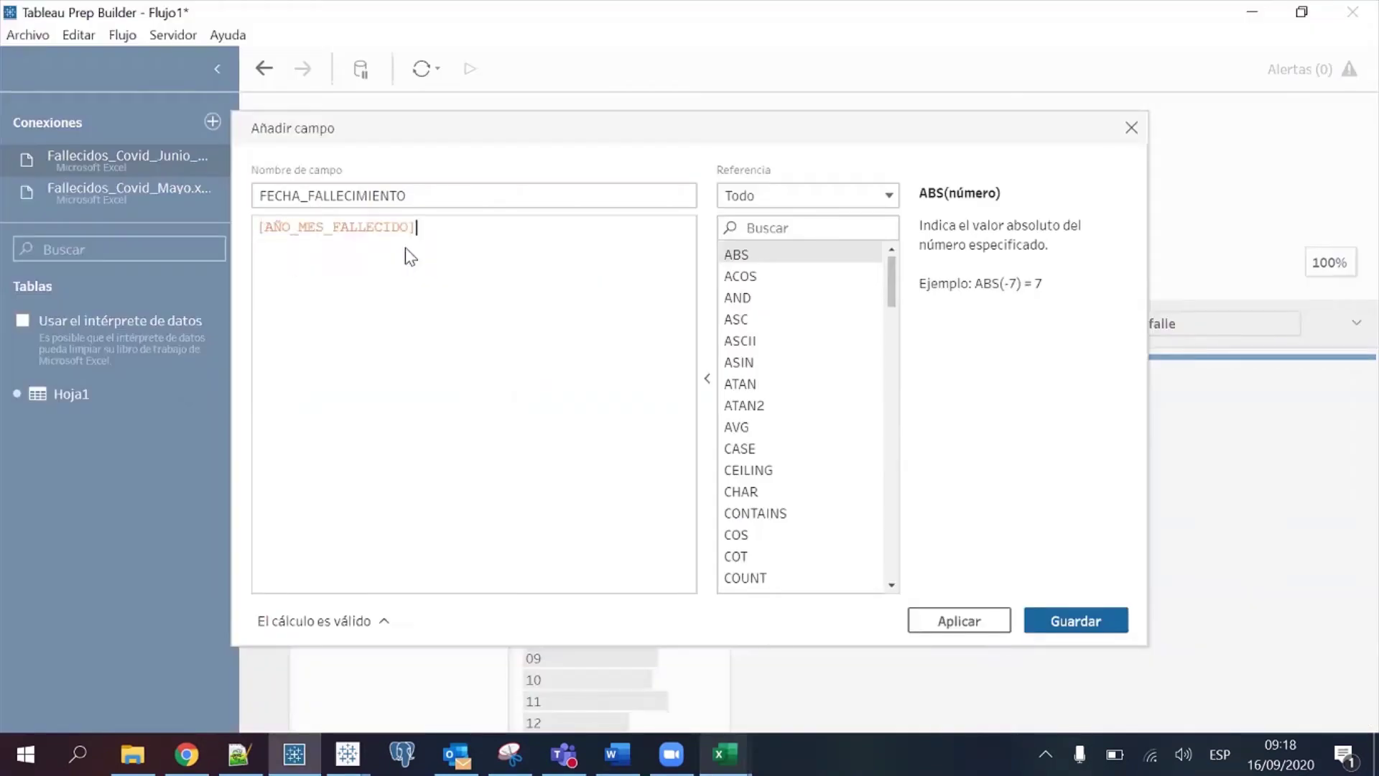
pyautogui.write('+[D')
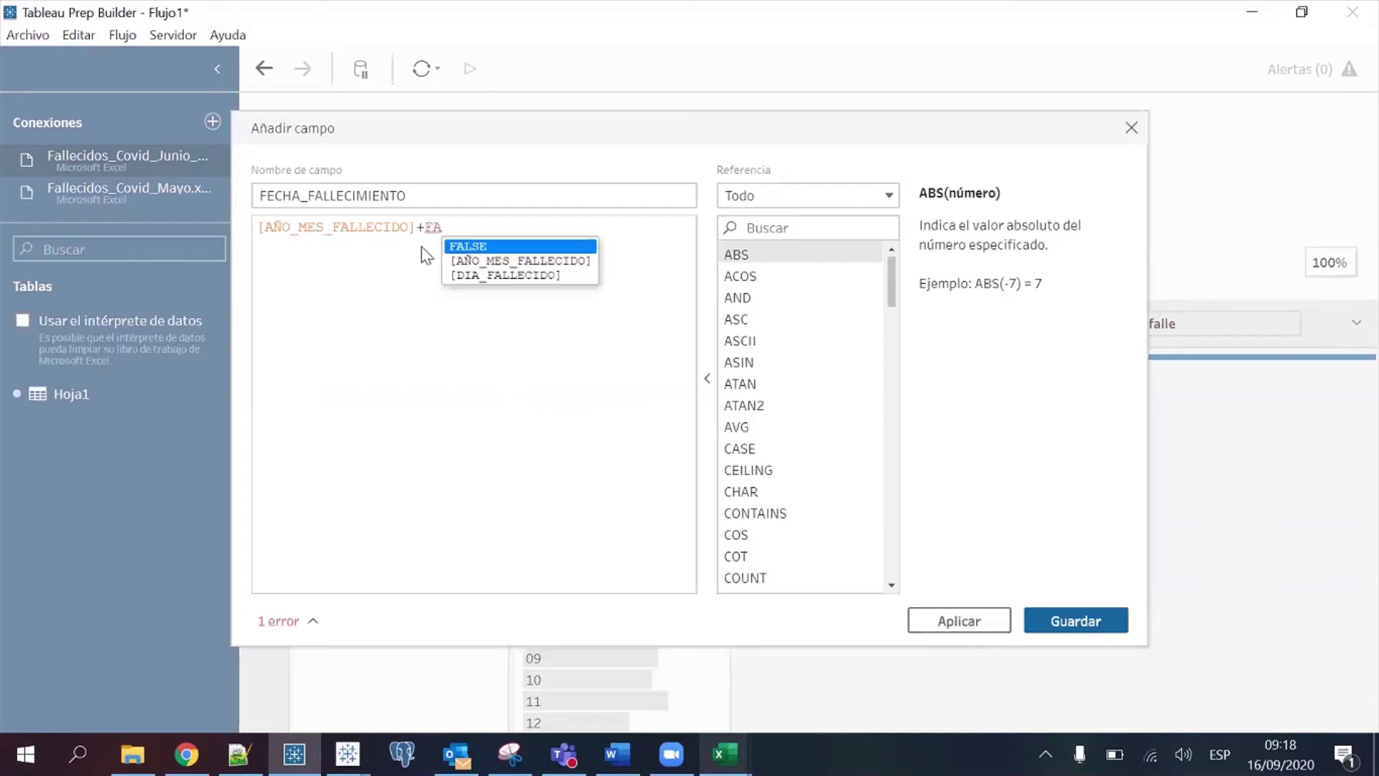
pyautogui.click(504, 274)
pyautogui.click(494, 205)
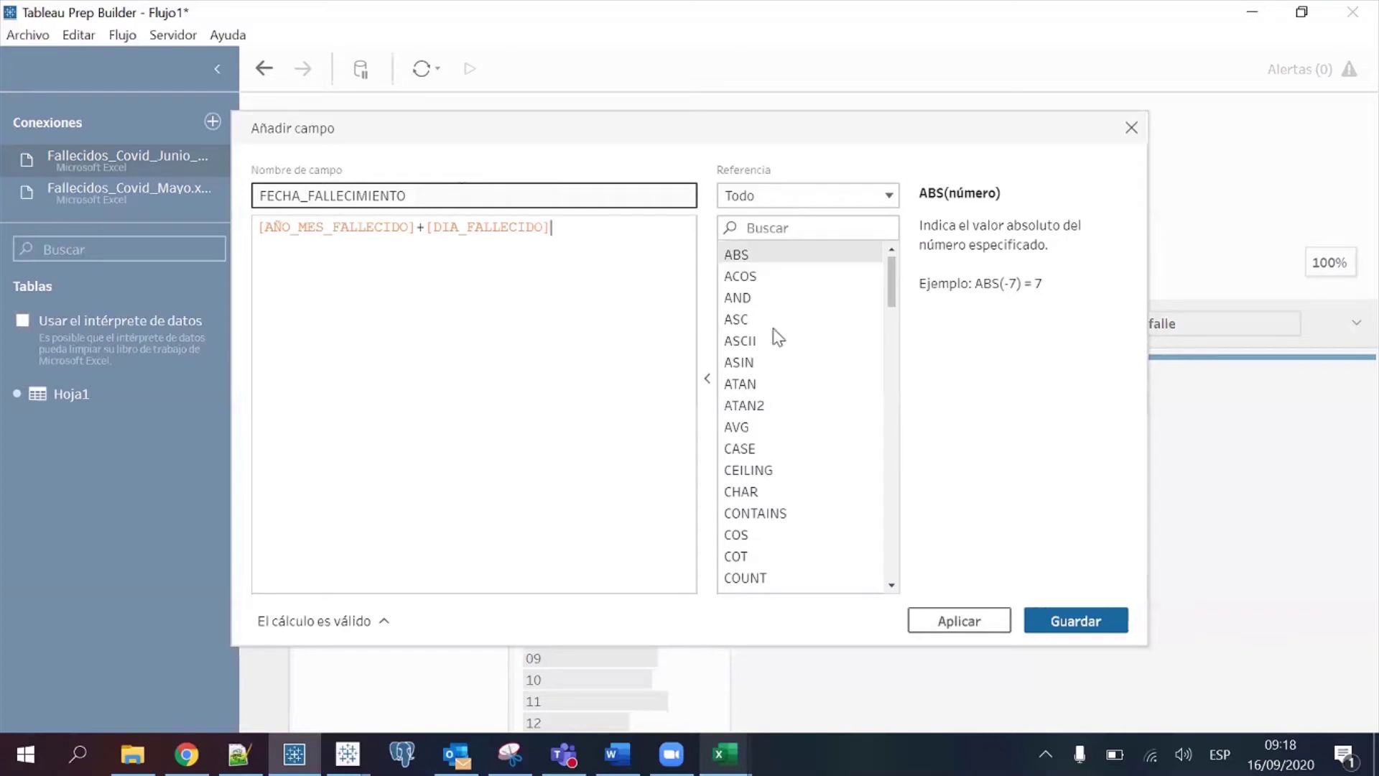
pyautogui.click(1078, 622)
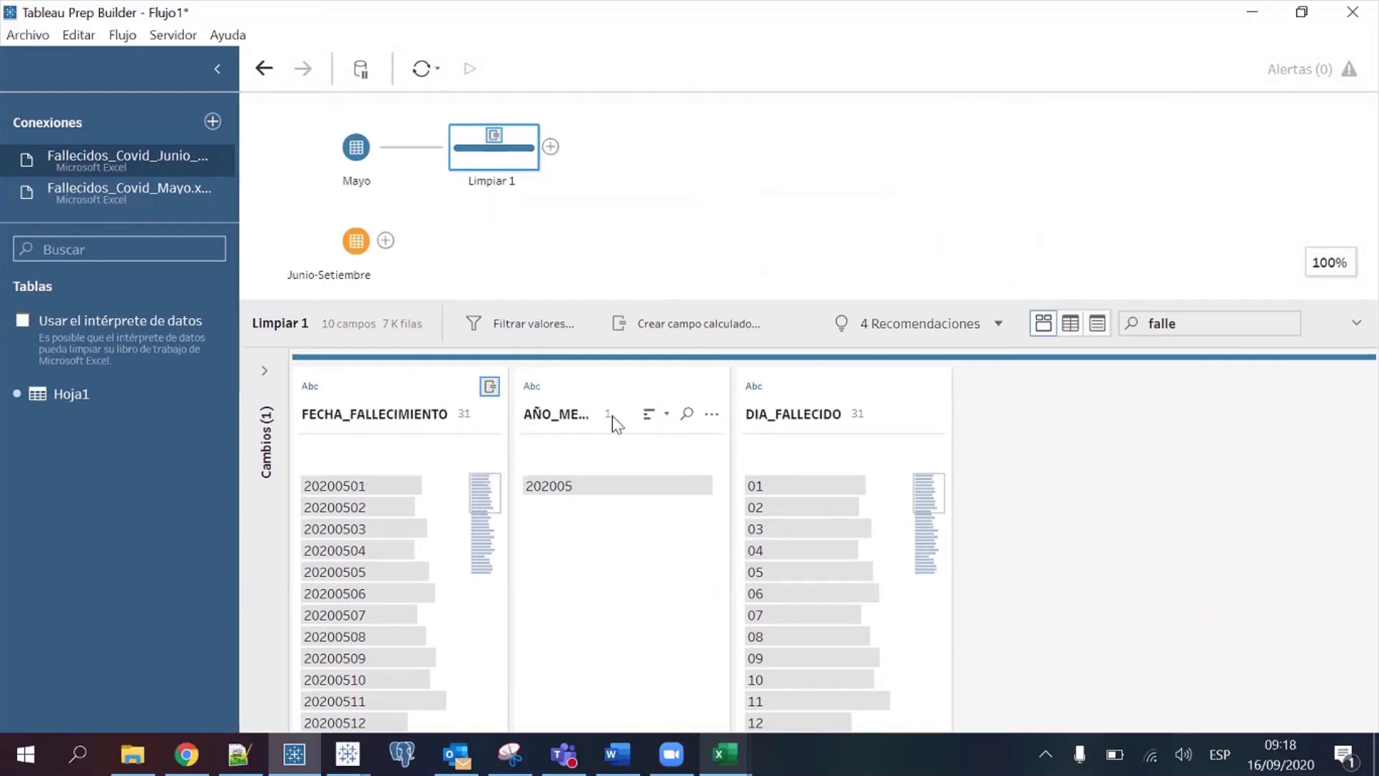
# Remove the AÑO_MES_FALLECIDO and DIA_FALLECIDO fields together from the Mayo cleaning step
pyautogui.click(727, 415)
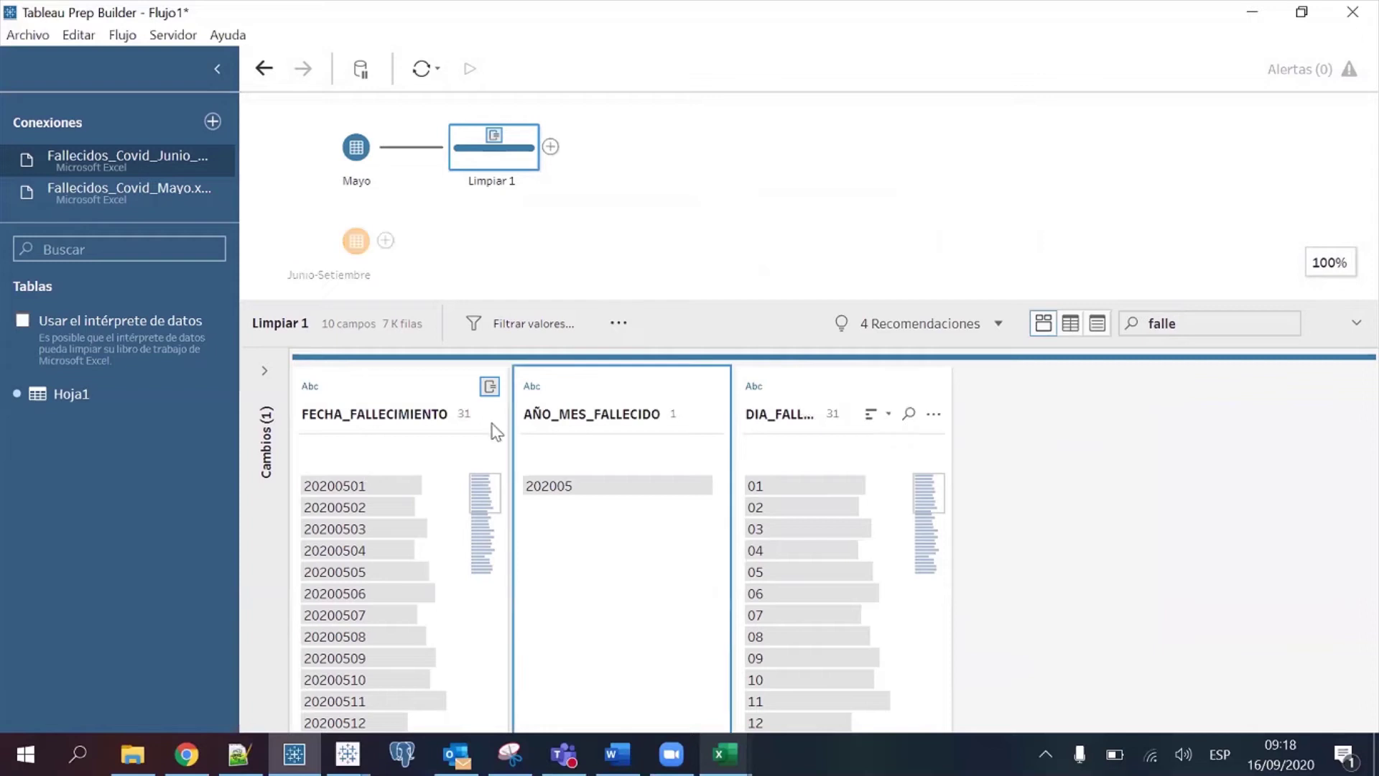
pyautogui.click(387, 405)
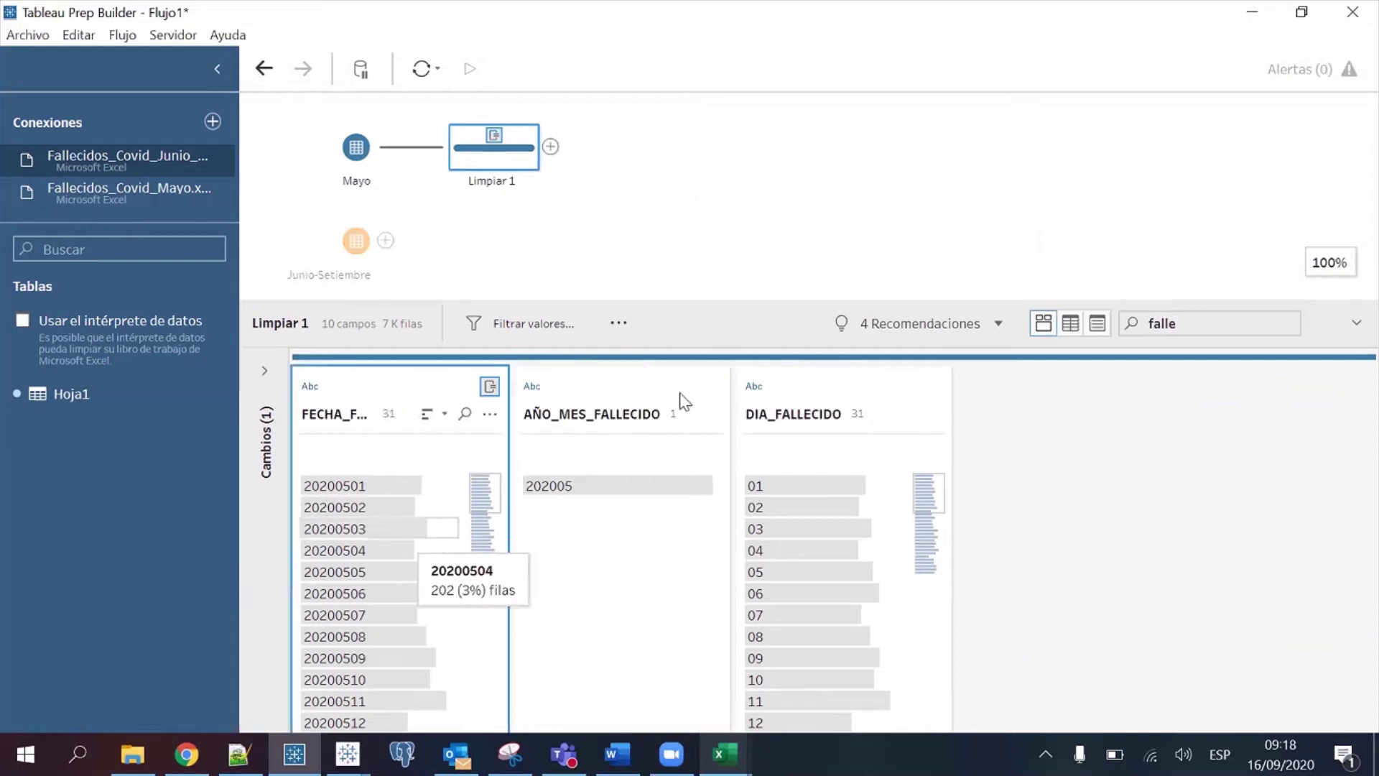
pyautogui.click(656, 402)
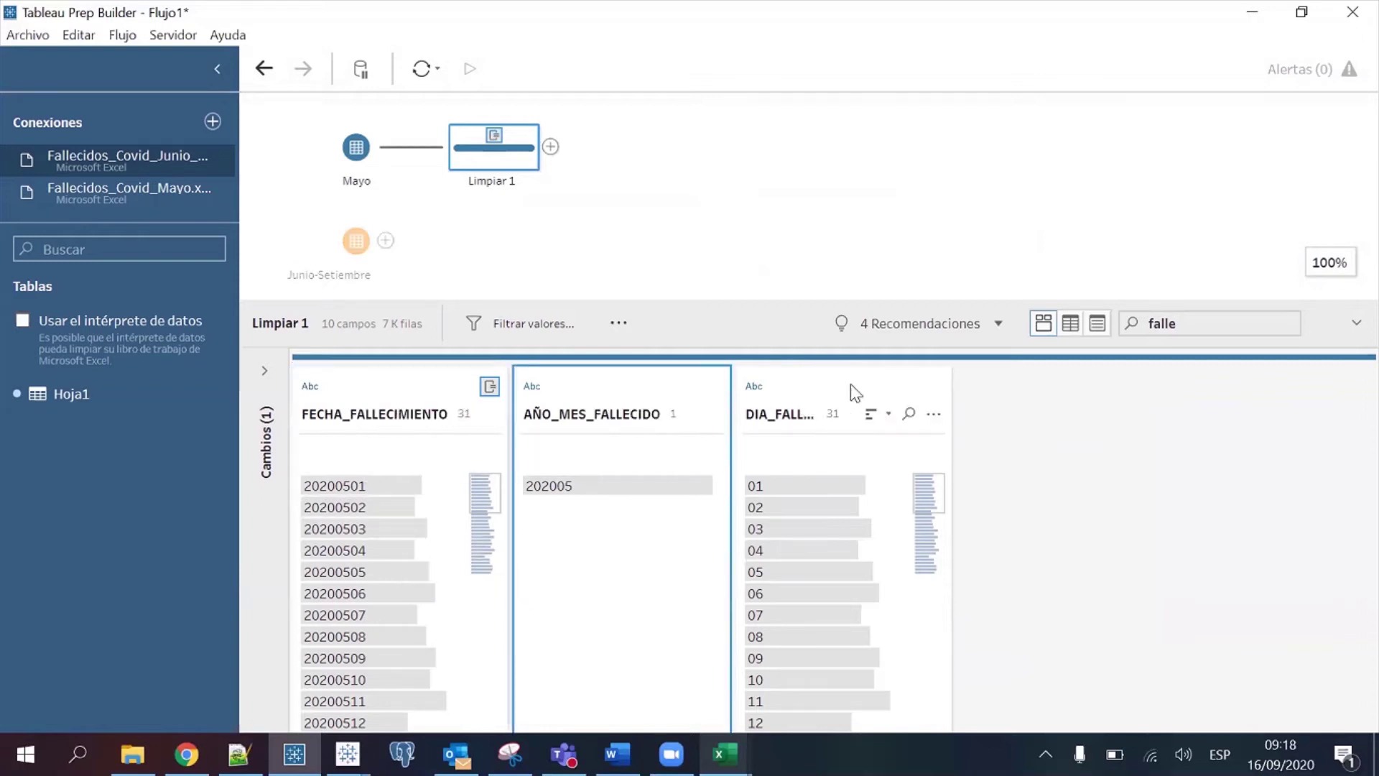
pyautogui.keyDown('ctrl'); pyautogui.click(920, 434); pyautogui.keyUp('ctrl')
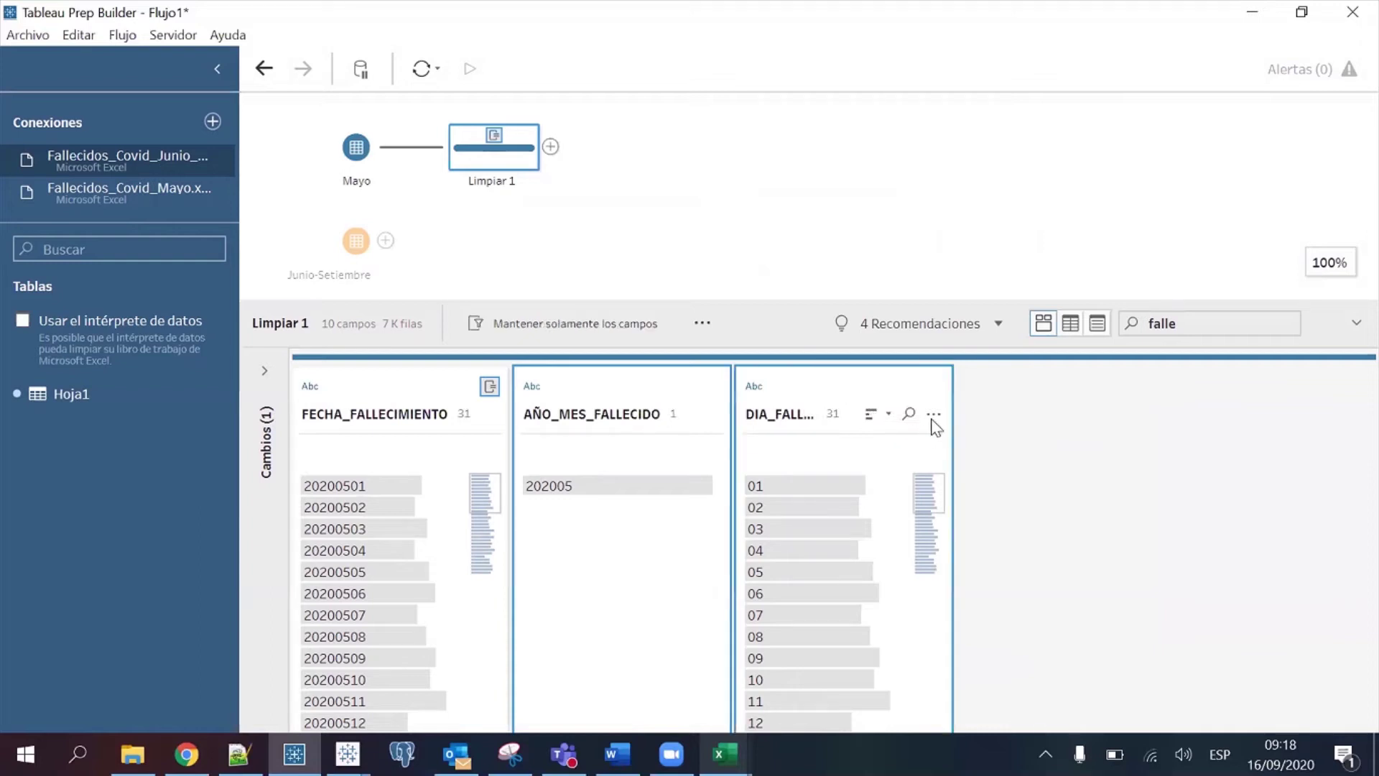
pyautogui.click(934, 414)
pyautogui.click(962, 483)
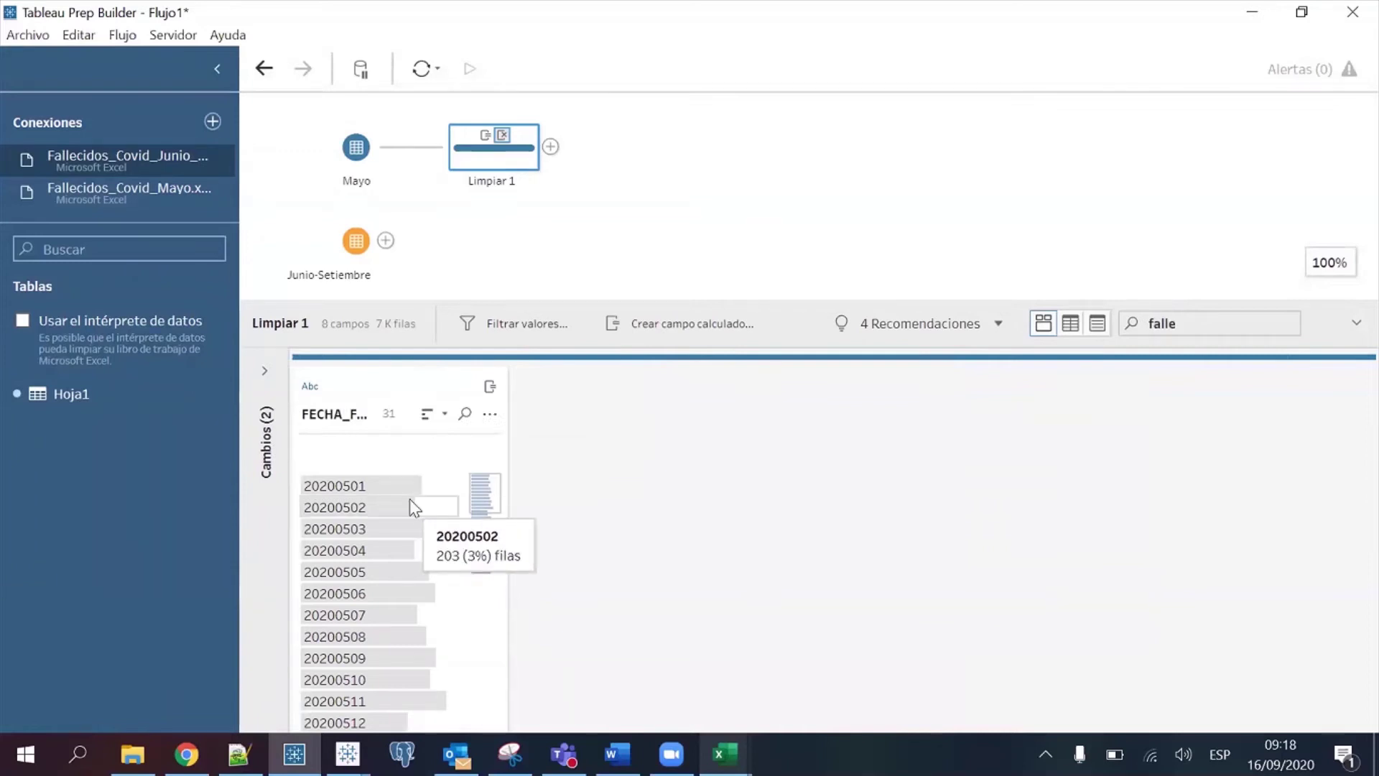
# Change the FECHA_FALLECIMIENTO data type to Fecha and clear the "falle" field search
pyautogui.click(311, 387)
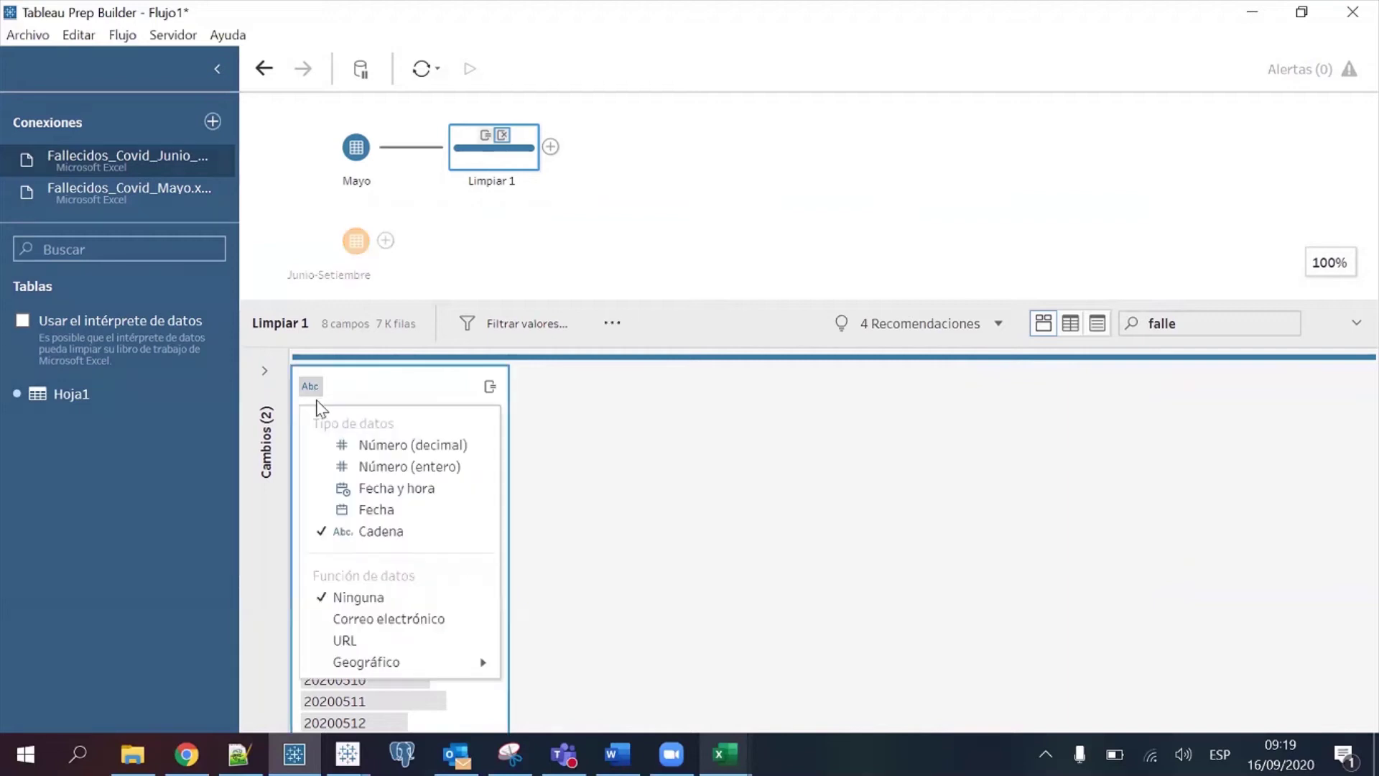
pyautogui.click(425, 510)
pyautogui.click(1287, 324)
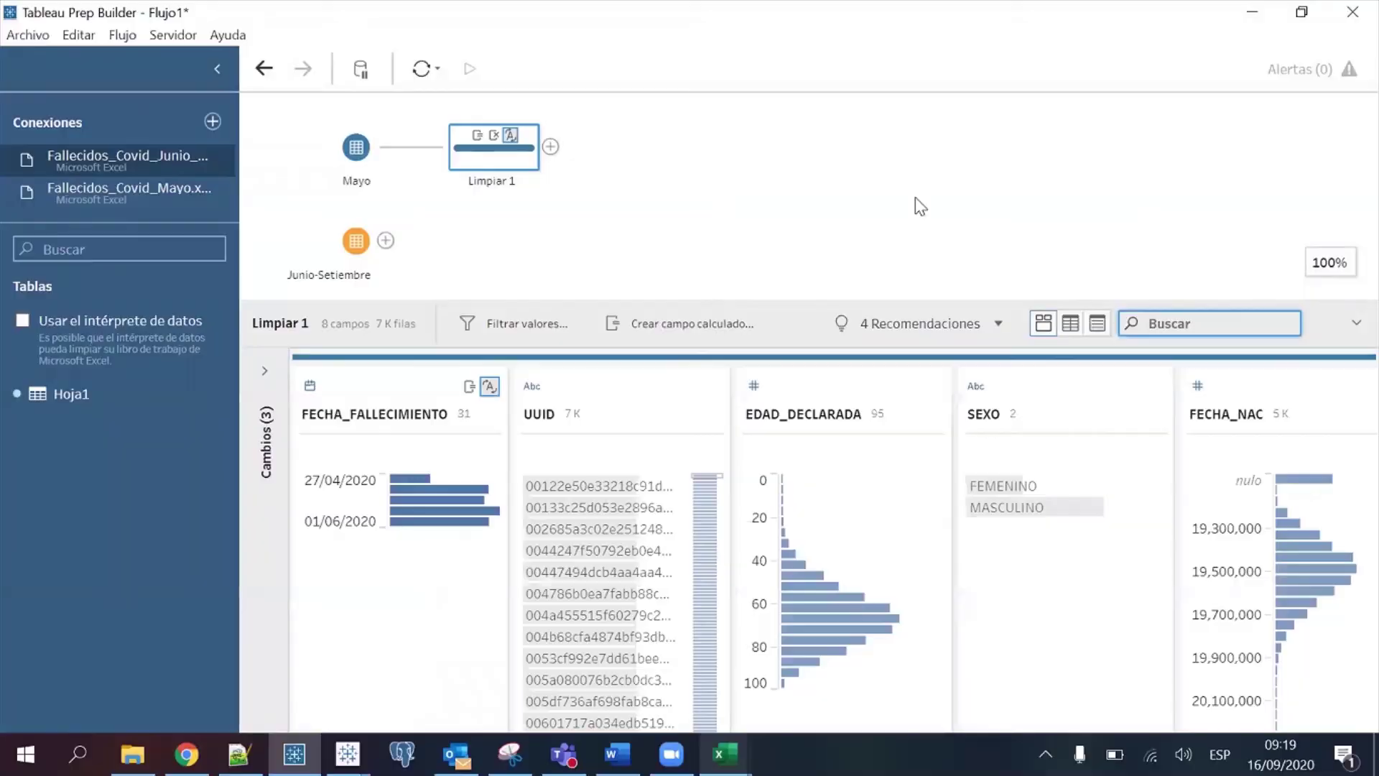
# Review the AÑO_MES_FALLECIDO and DIA_FALLECIDO columns in the Fallecidos_Covid_Mayo workbook in Excel, then return to Tableau Prep
pyautogui.hotkey('alt', 'Tab')
pyautogui.click(205, 230)
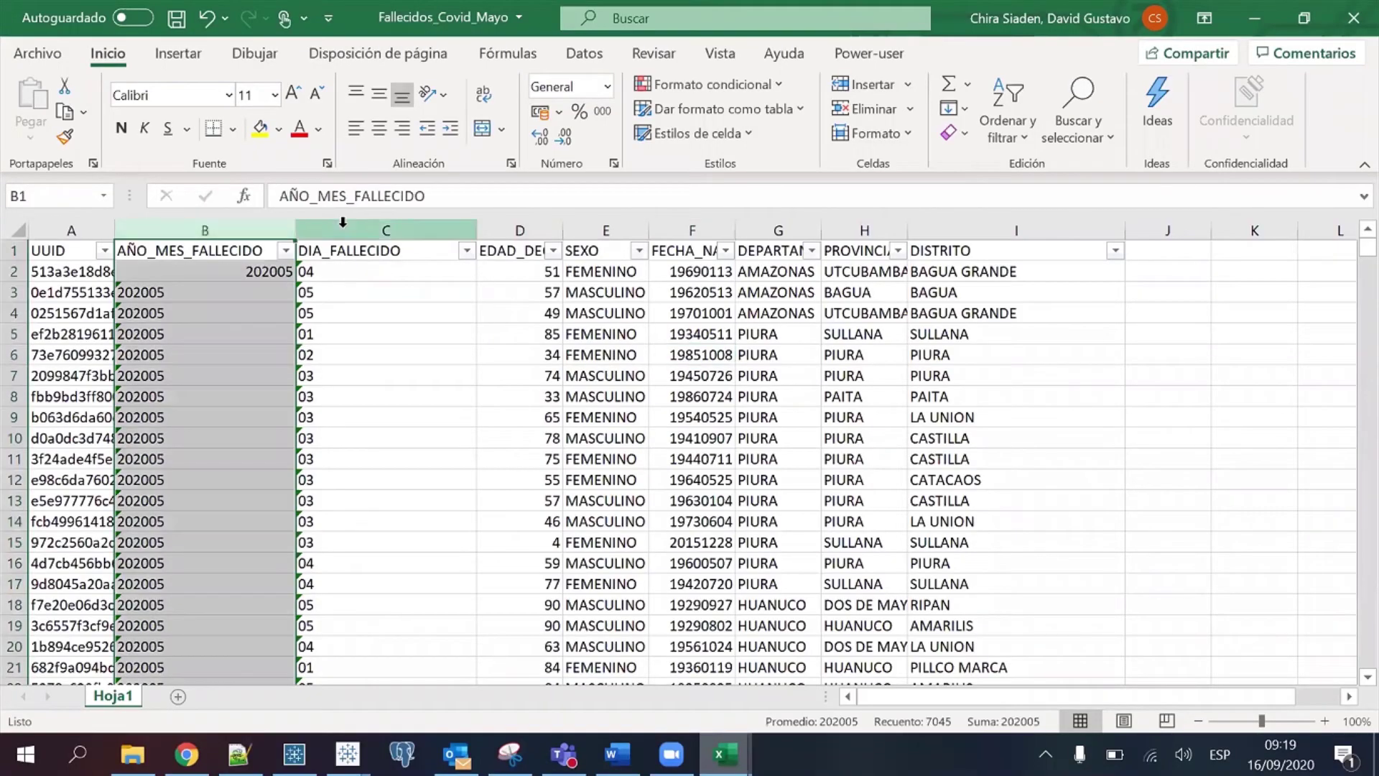
pyautogui.keyDown('shift'); pyautogui.click(342, 230); pyautogui.keyUp('shift')
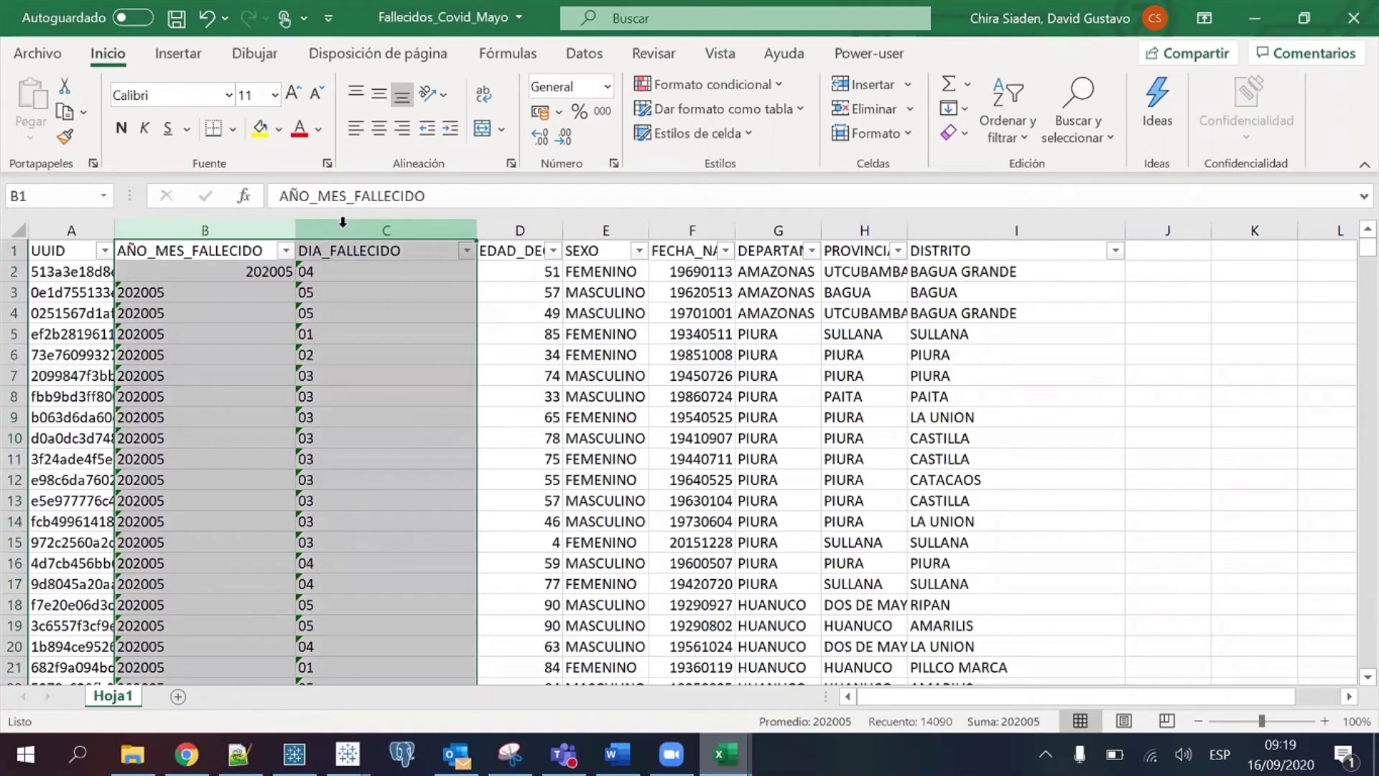
pyautogui.hotkey('alt', 'Tab')
# Add a cleaning step after the Junio-Setiembre input
pyautogui.click(614, 248)
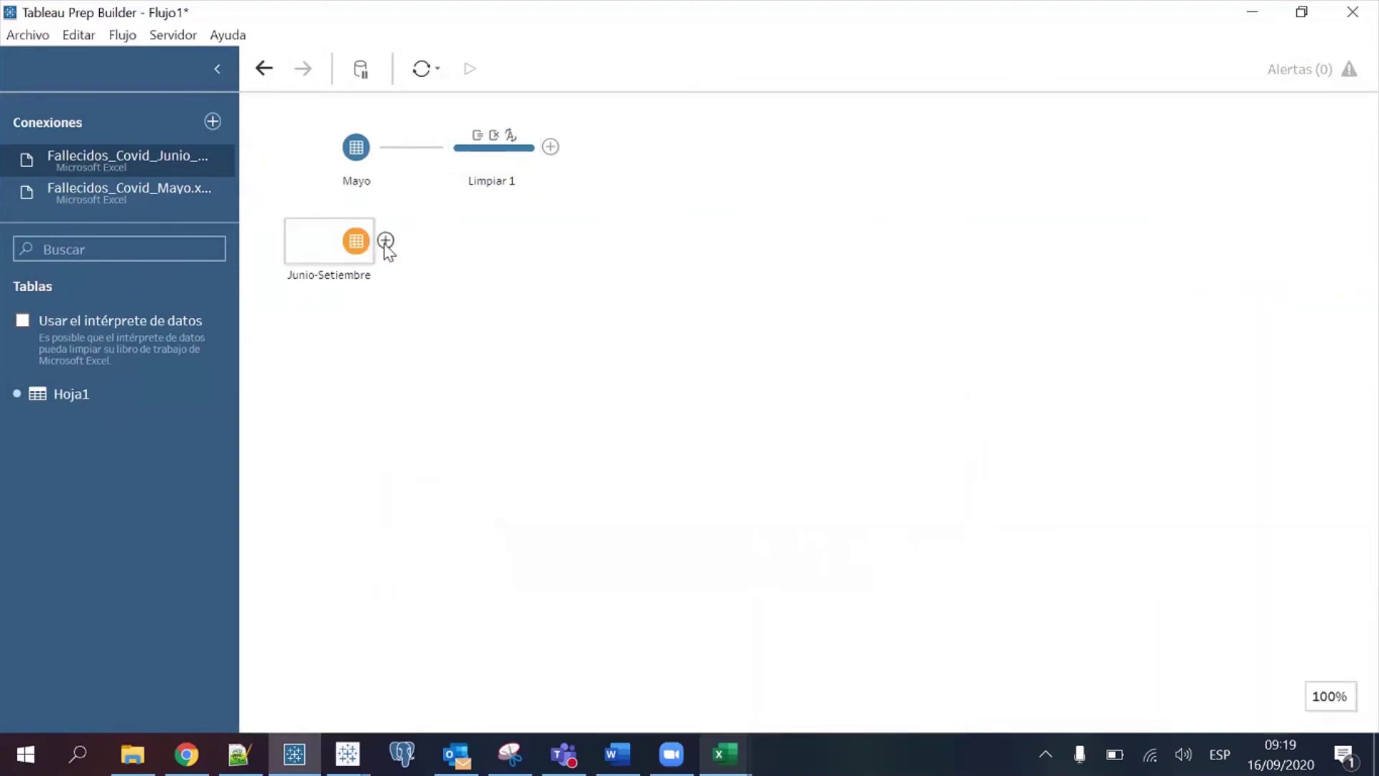
pyautogui.click(385, 241)
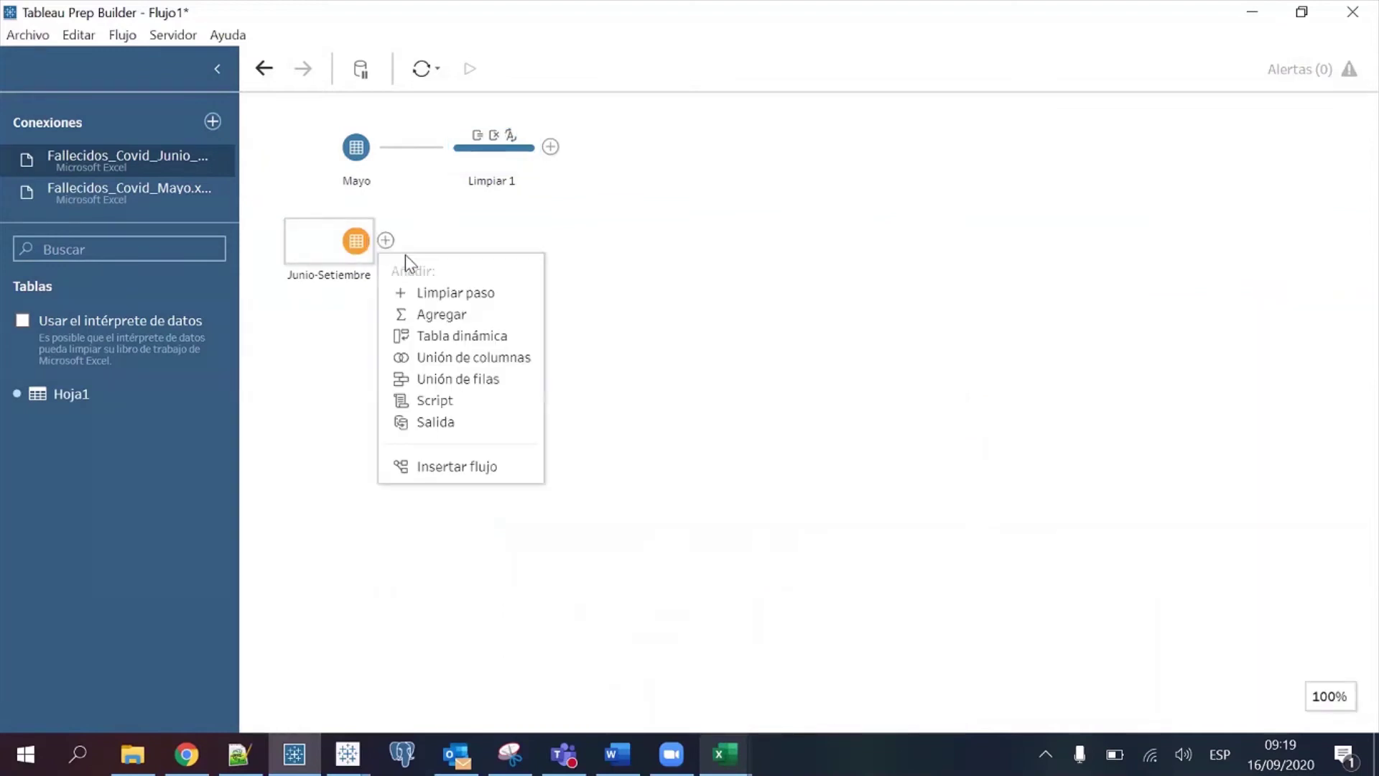
pyautogui.click(480, 294)
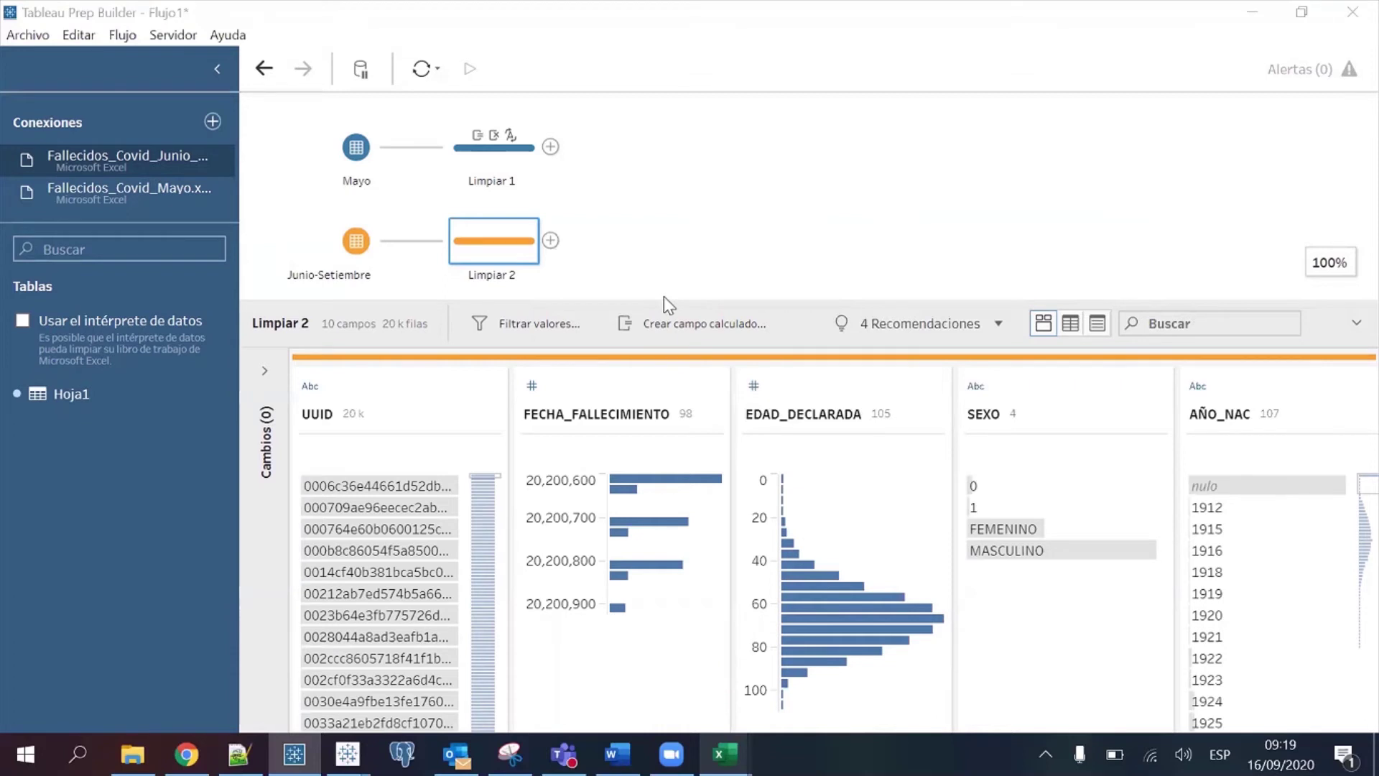
# Review the paragraph about the second file's sex and birth date fields in the Word document, then return to Tableau Prep
pyautogui.hotkey('alt', 'Tab')
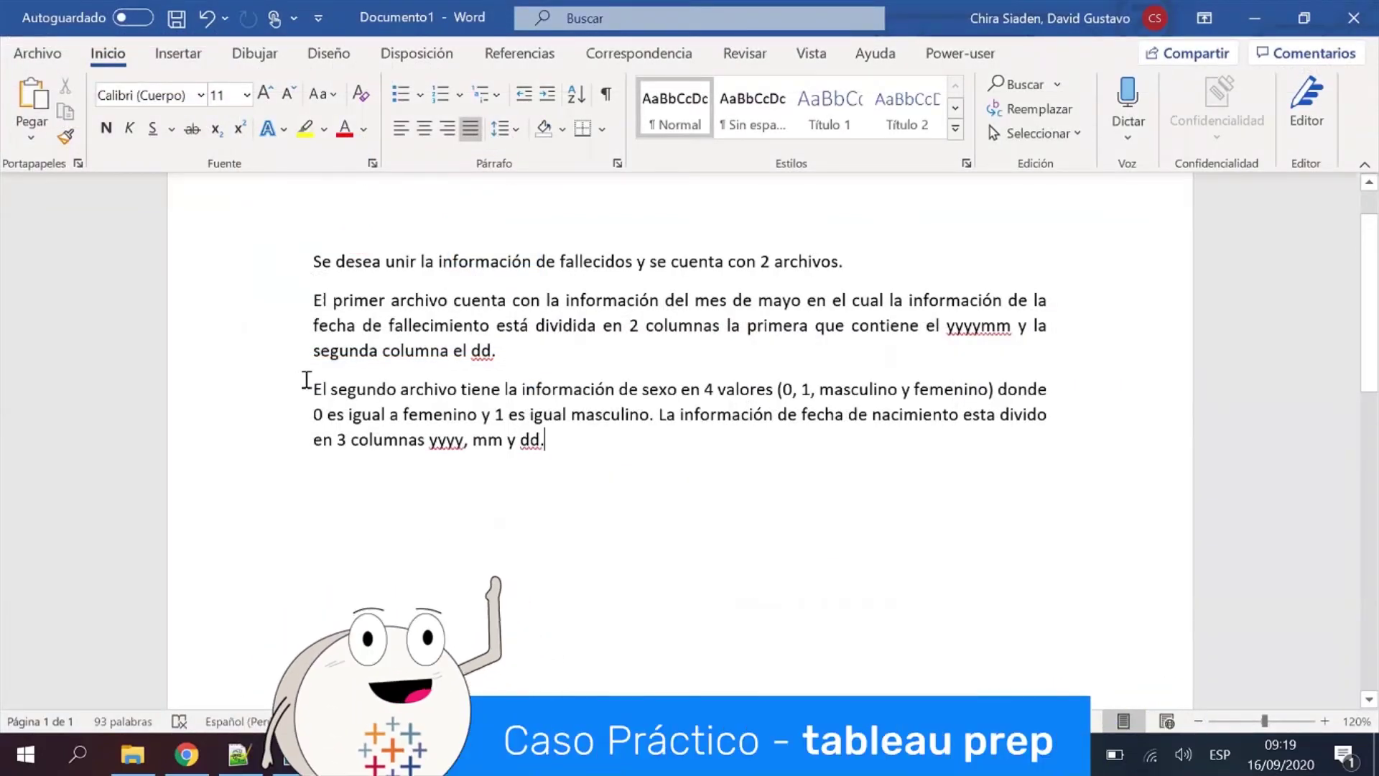
pyautogui.tripleClick(558, 442)
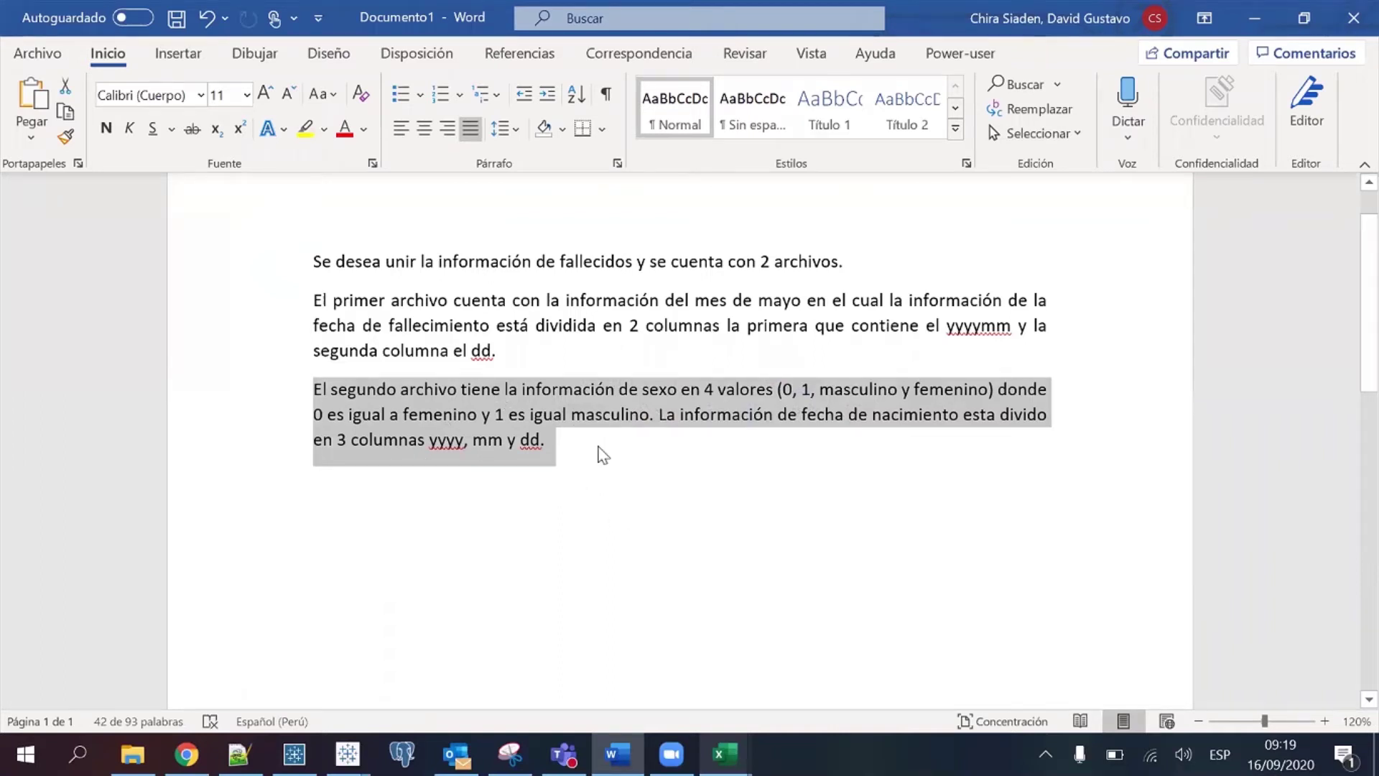
pyautogui.hotkey('alt', 'Tab')
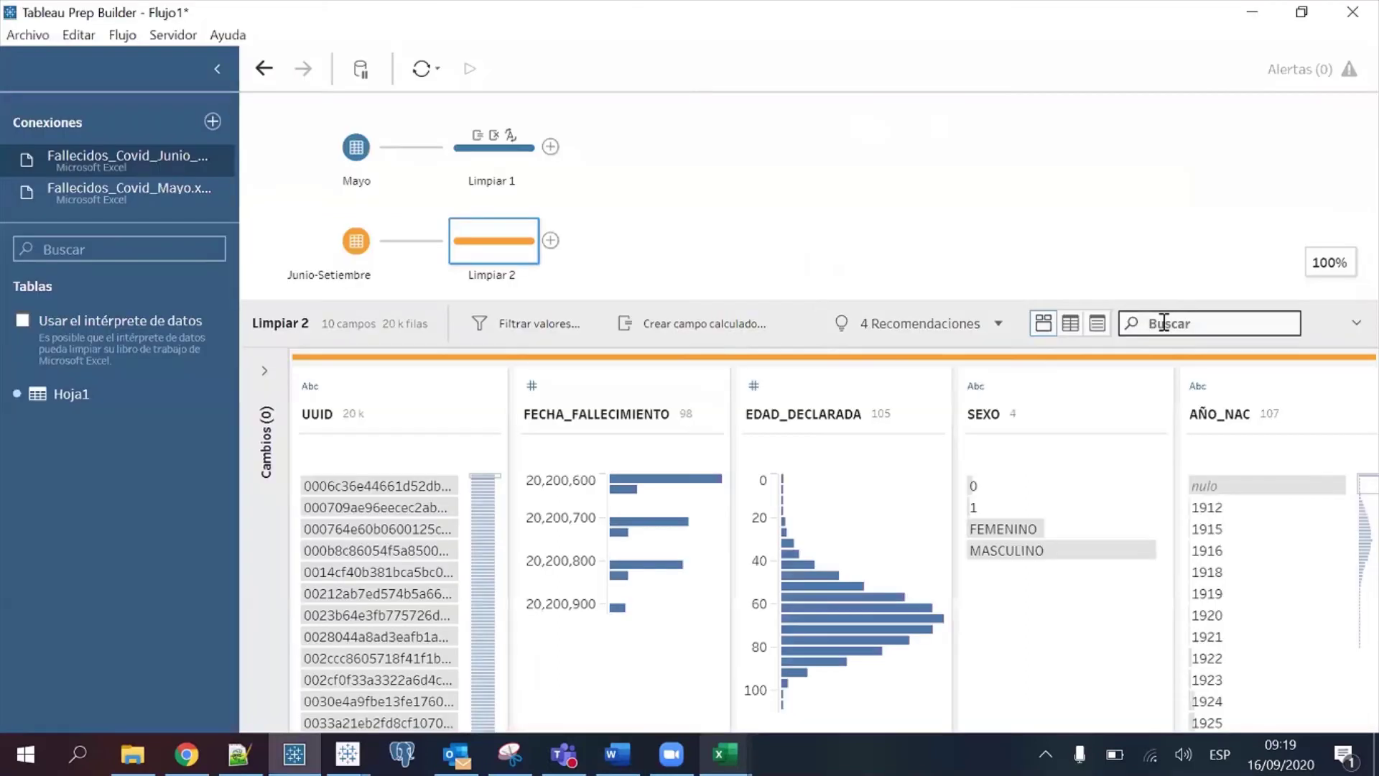
# Start manual value grouping on the SEXO field in the Junio-Setiembre cleaning step and group 0 with FEMENINO
pyautogui.click(1068, 411)
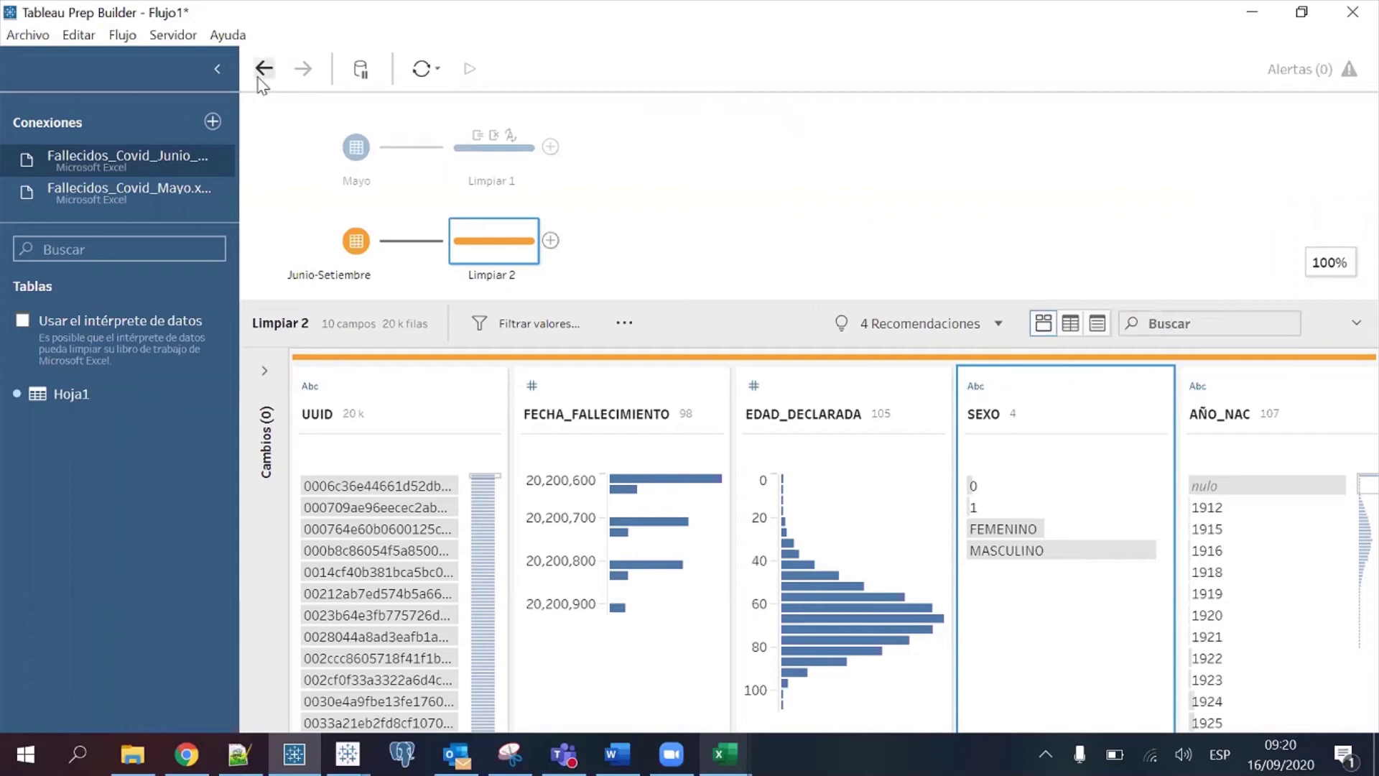
pyautogui.click(217, 69)
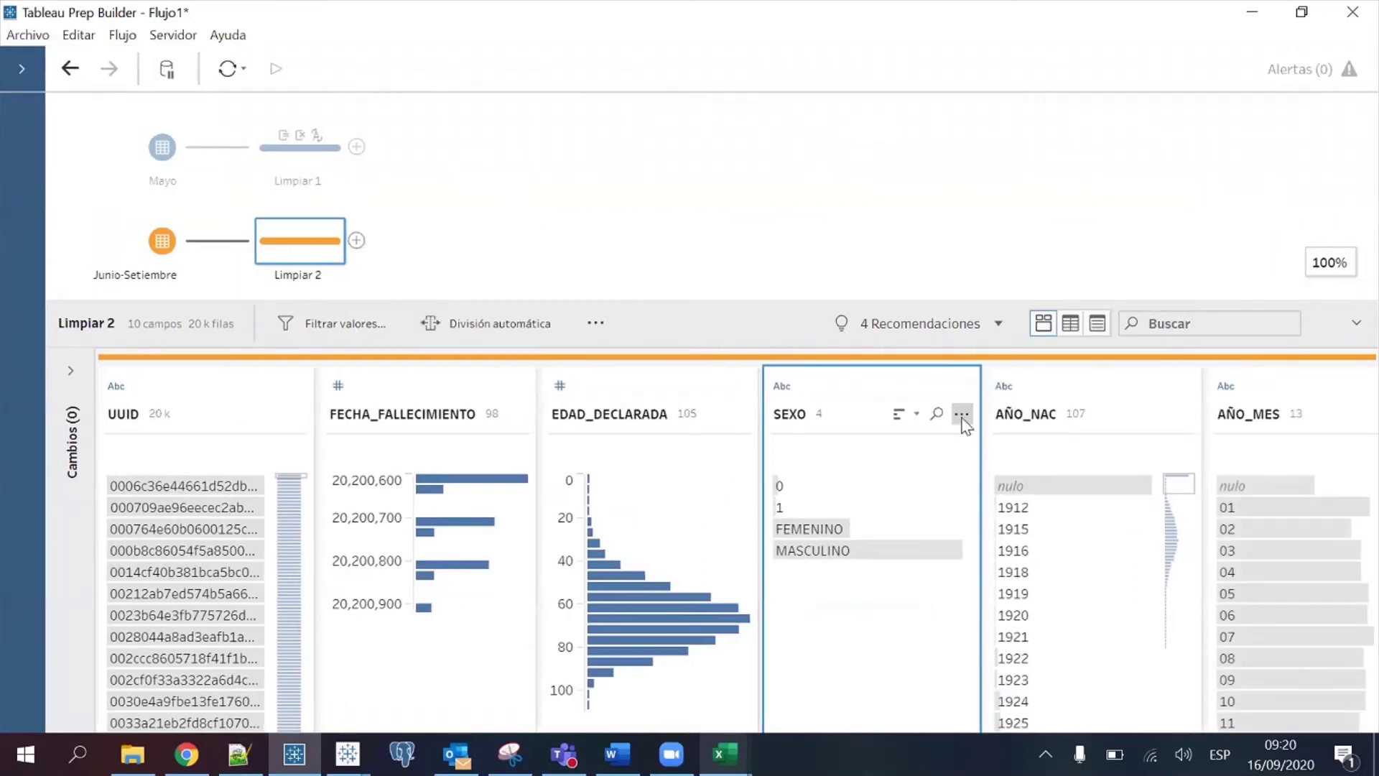
pyautogui.click(962, 415)
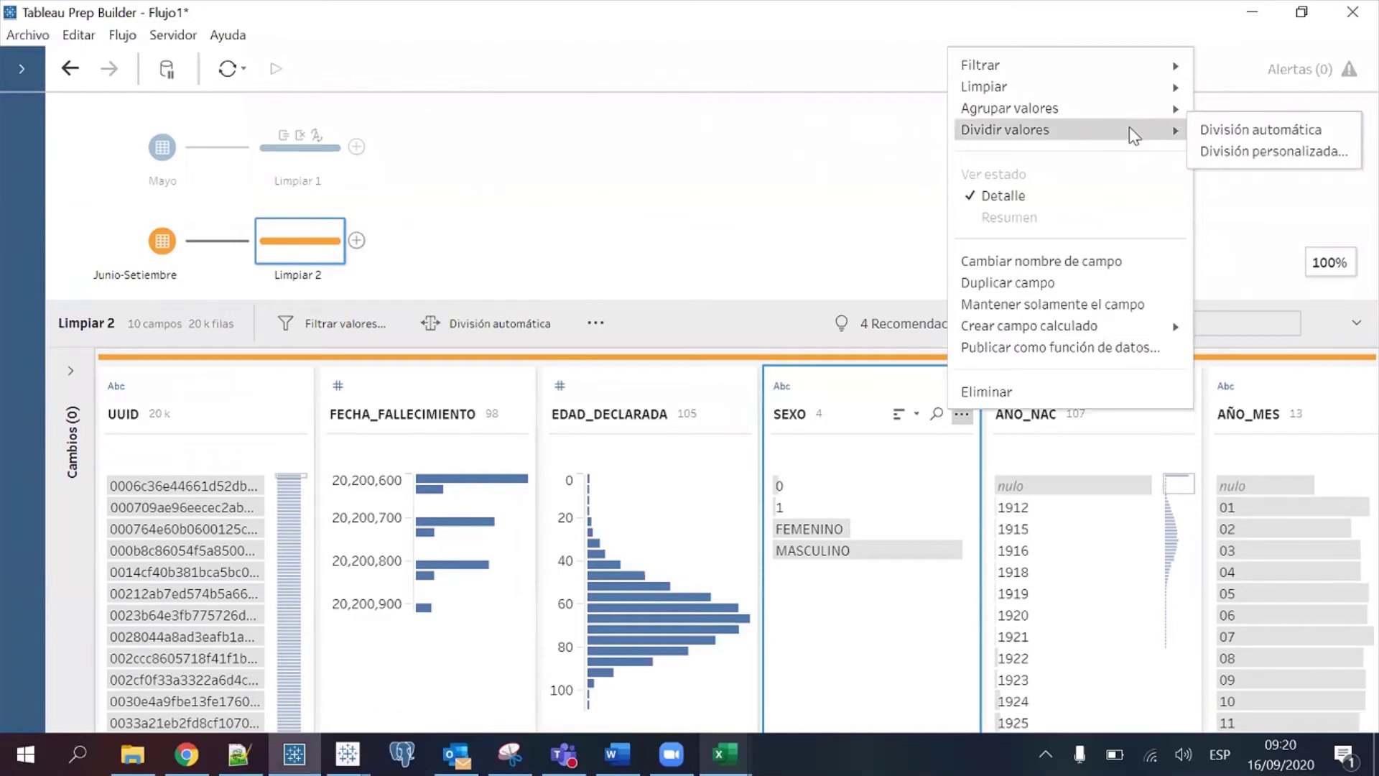
pyautogui.moveTo(1149, 122)
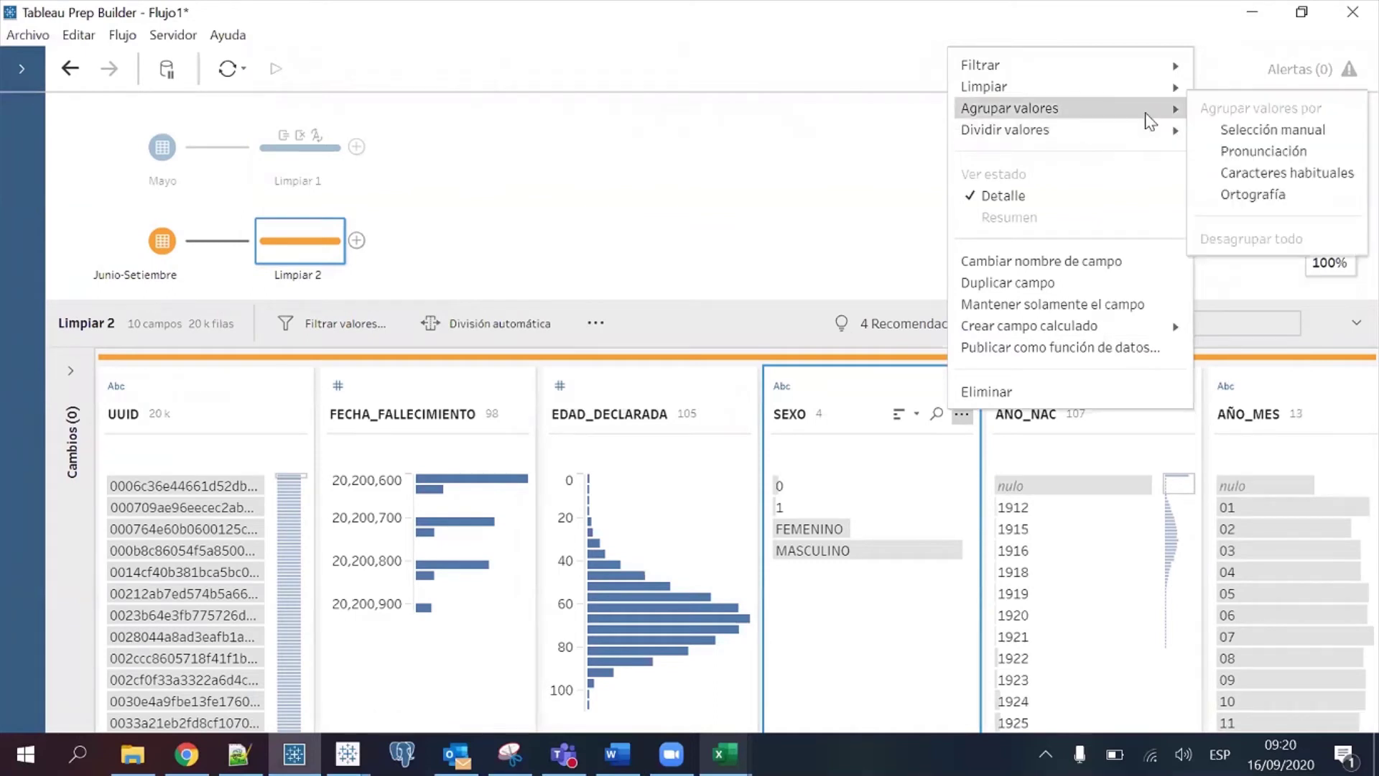
pyautogui.click(1308, 135)
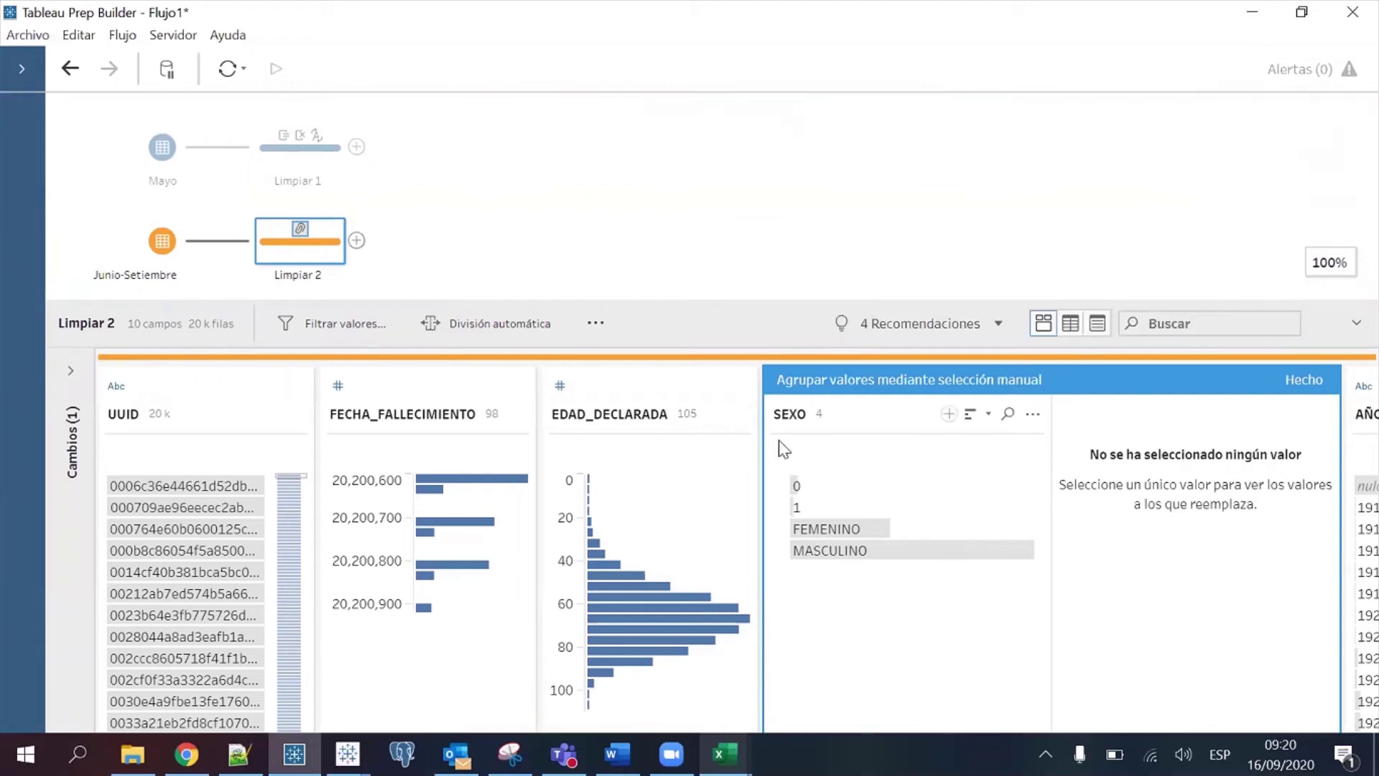
pyautogui.click(803, 486)
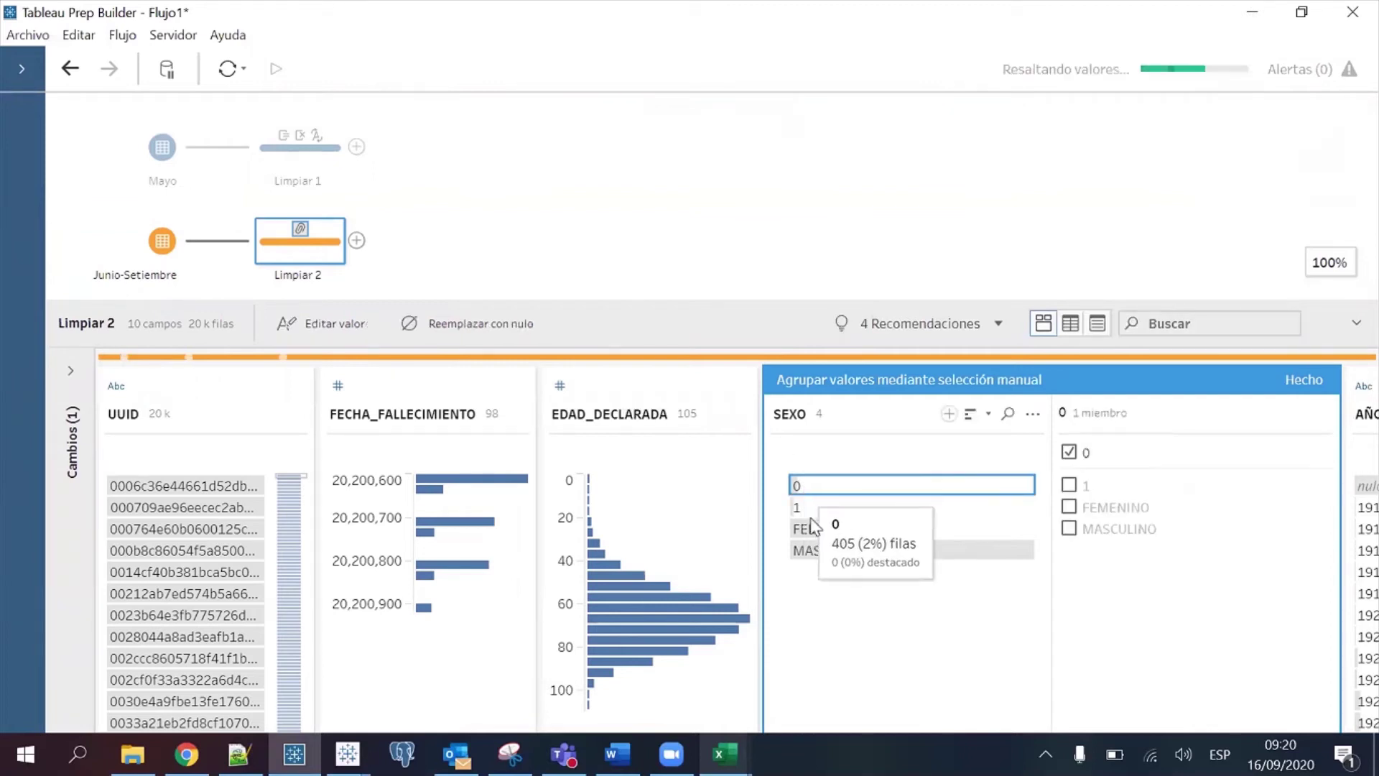
pyautogui.keyDown('ctrl'); pyautogui.click(820, 527); pyautogui.keyUp('ctrl')
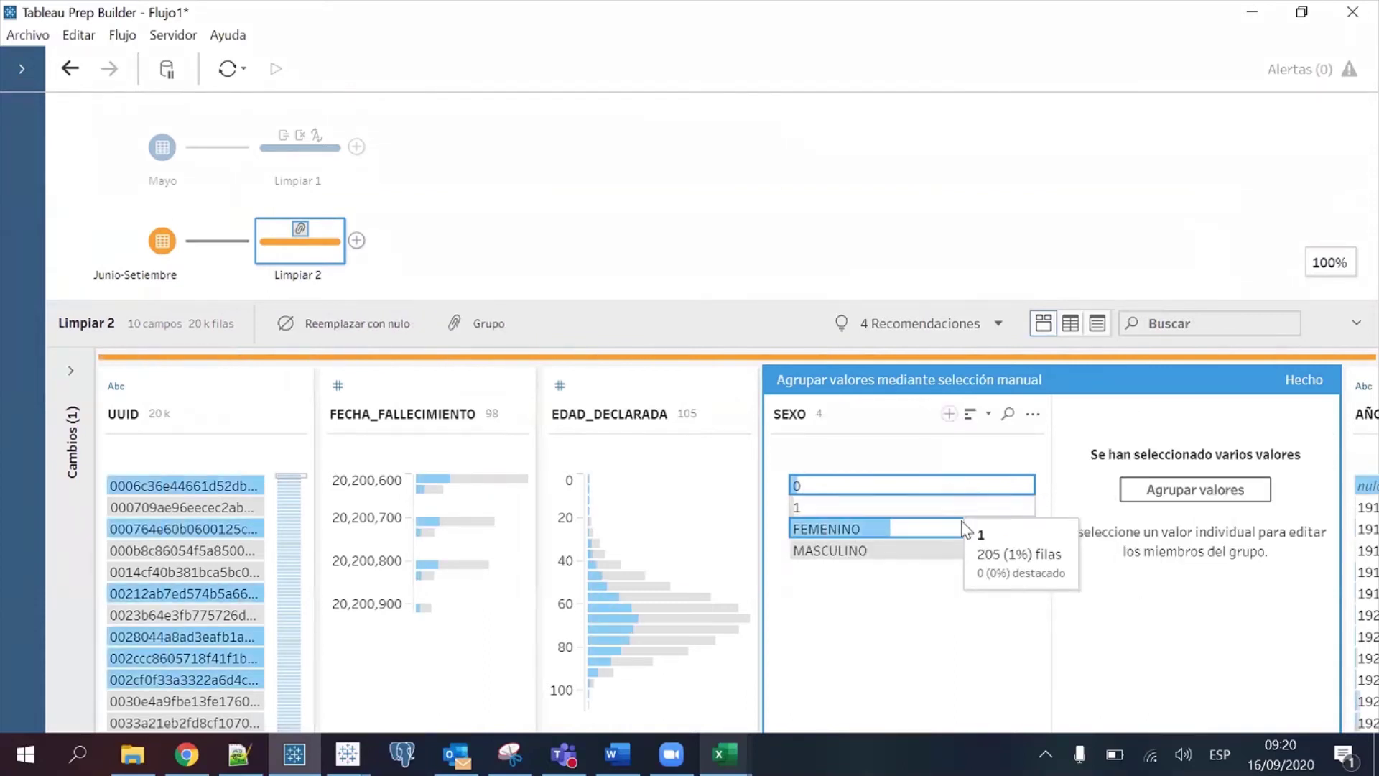
pyautogui.click(1203, 489)
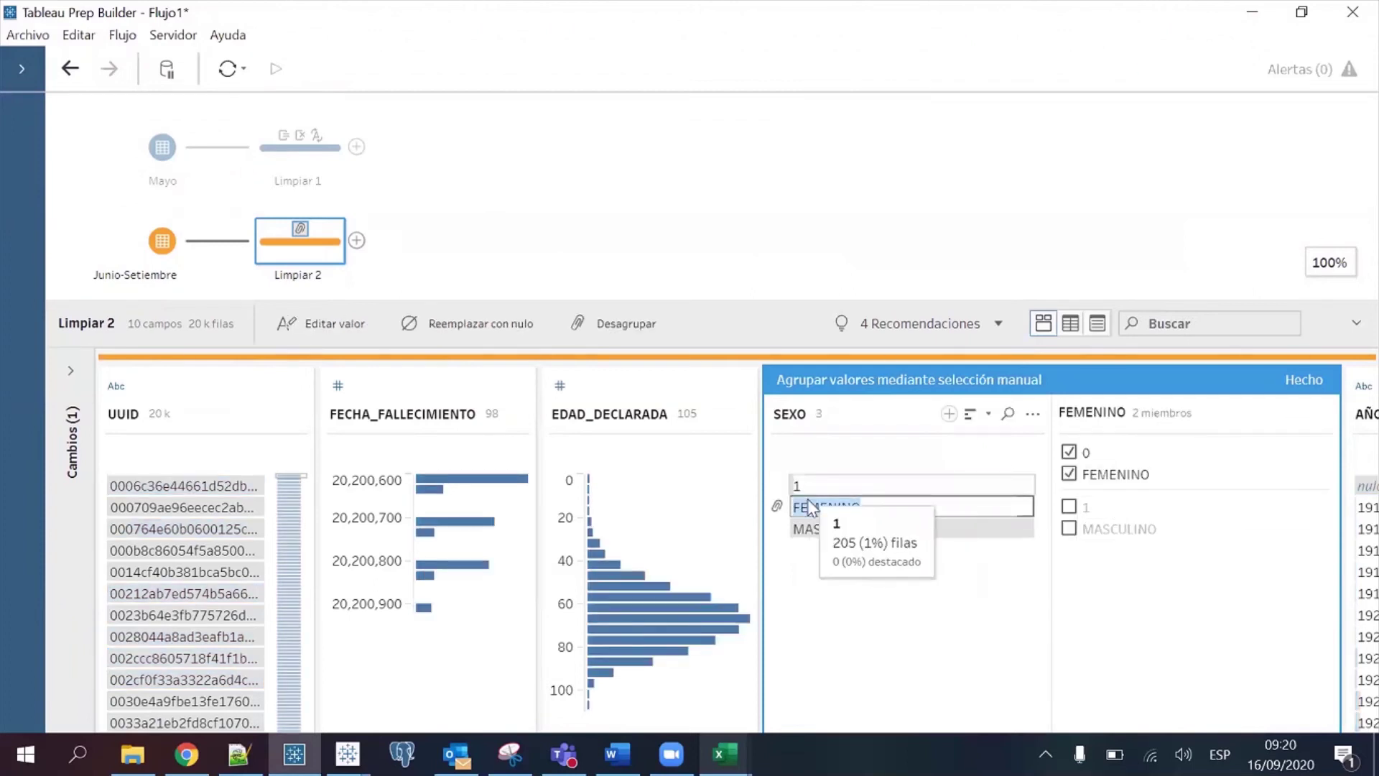
# Group the SEXO value 1 with MASCULINO and finish the manual grouping
pyautogui.click(806, 486)
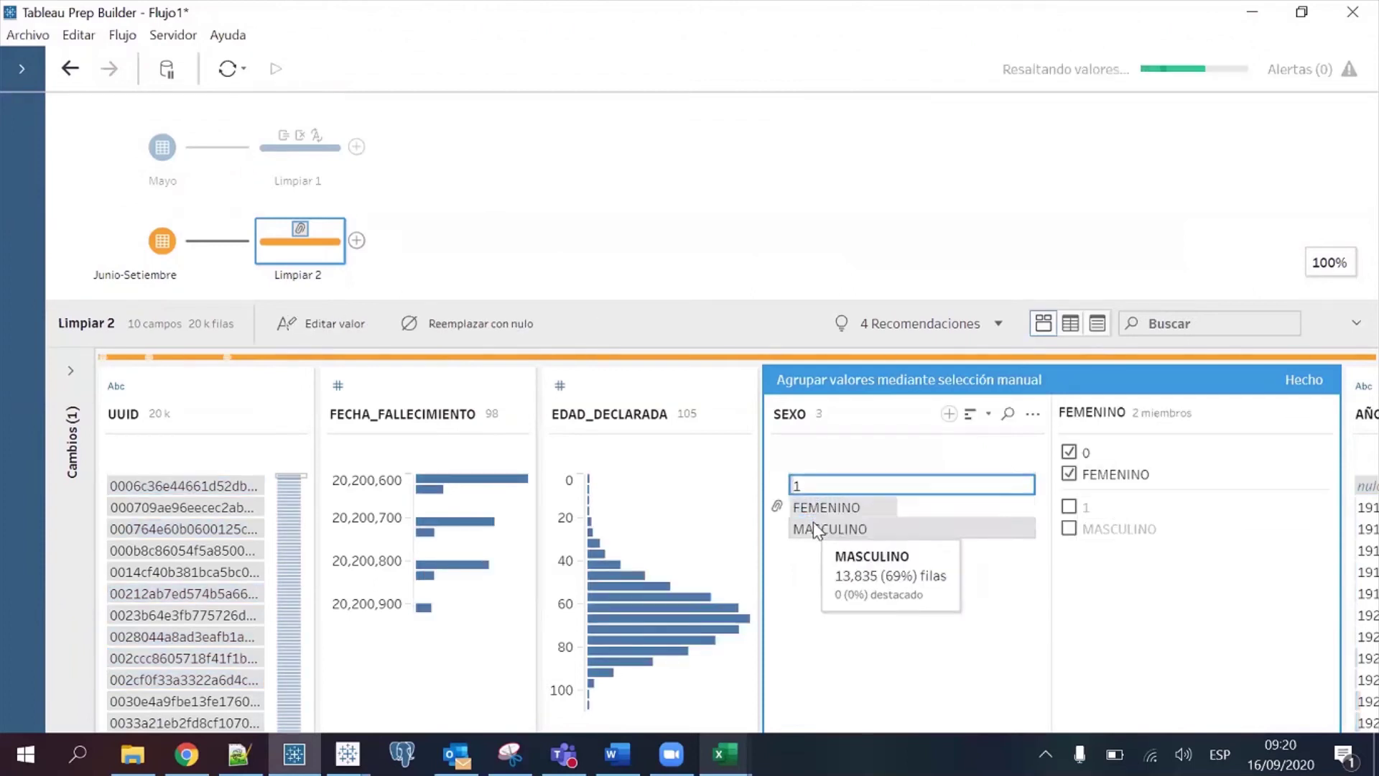
pyautogui.keyDown('ctrl'); pyautogui.click(815, 530); pyautogui.keyUp('ctrl')
pyautogui.click(1226, 496)
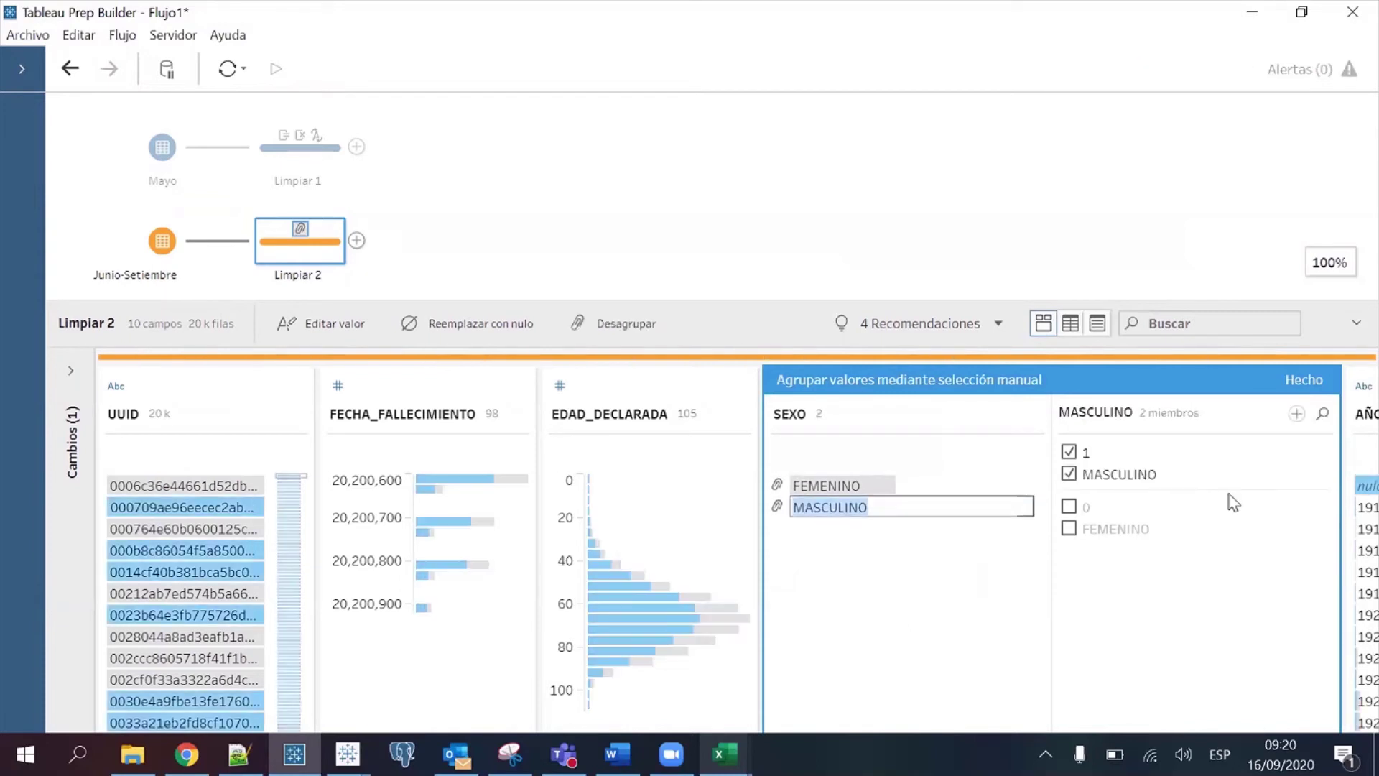
pyautogui.click(909, 591)
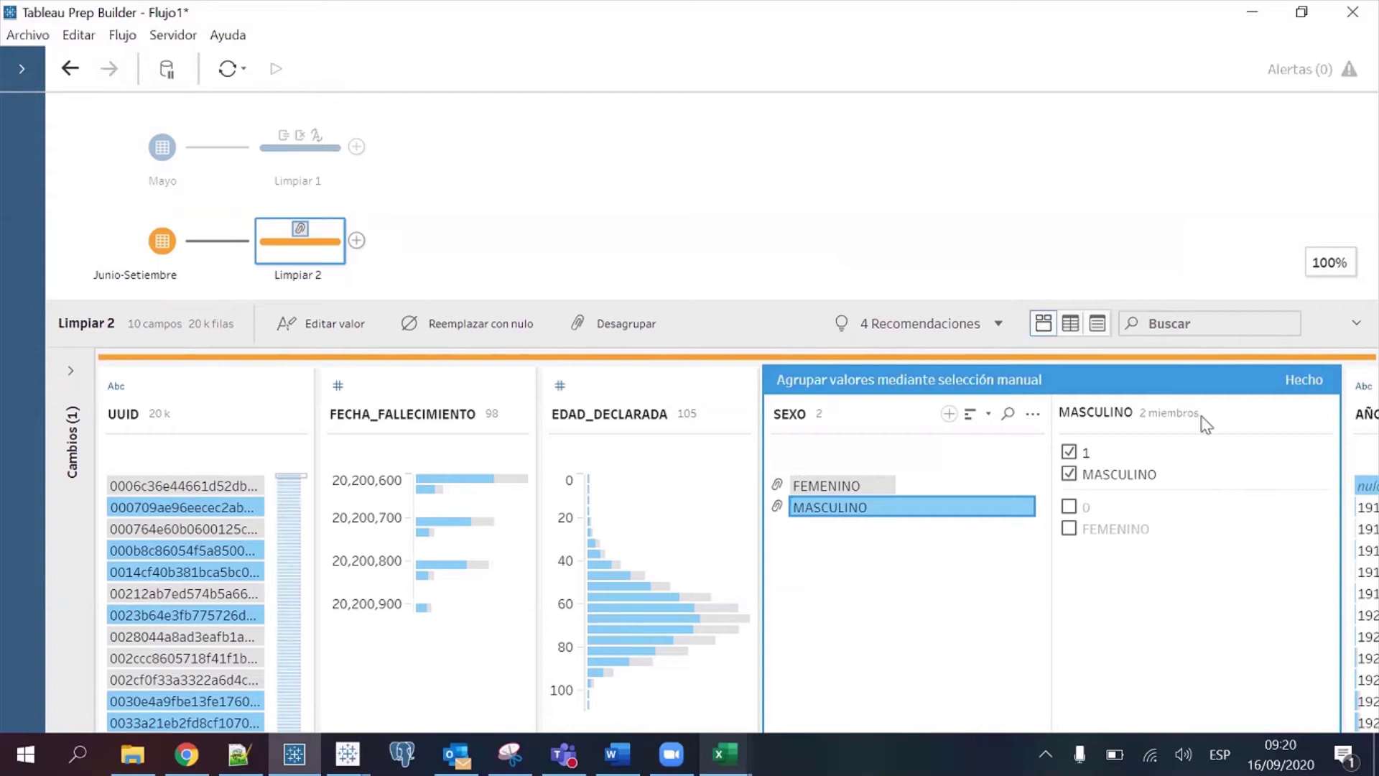
pyautogui.click(1303, 381)
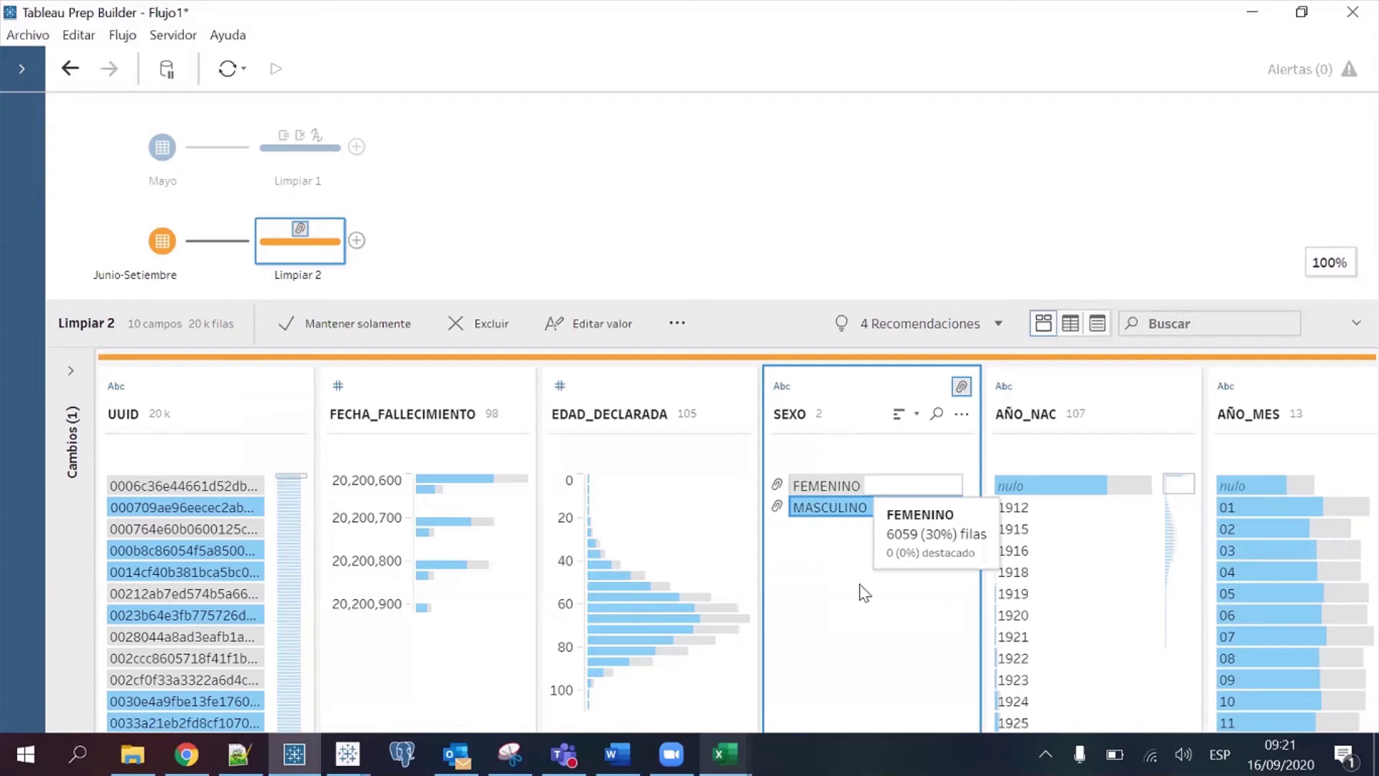
pyautogui.click(816, 237)
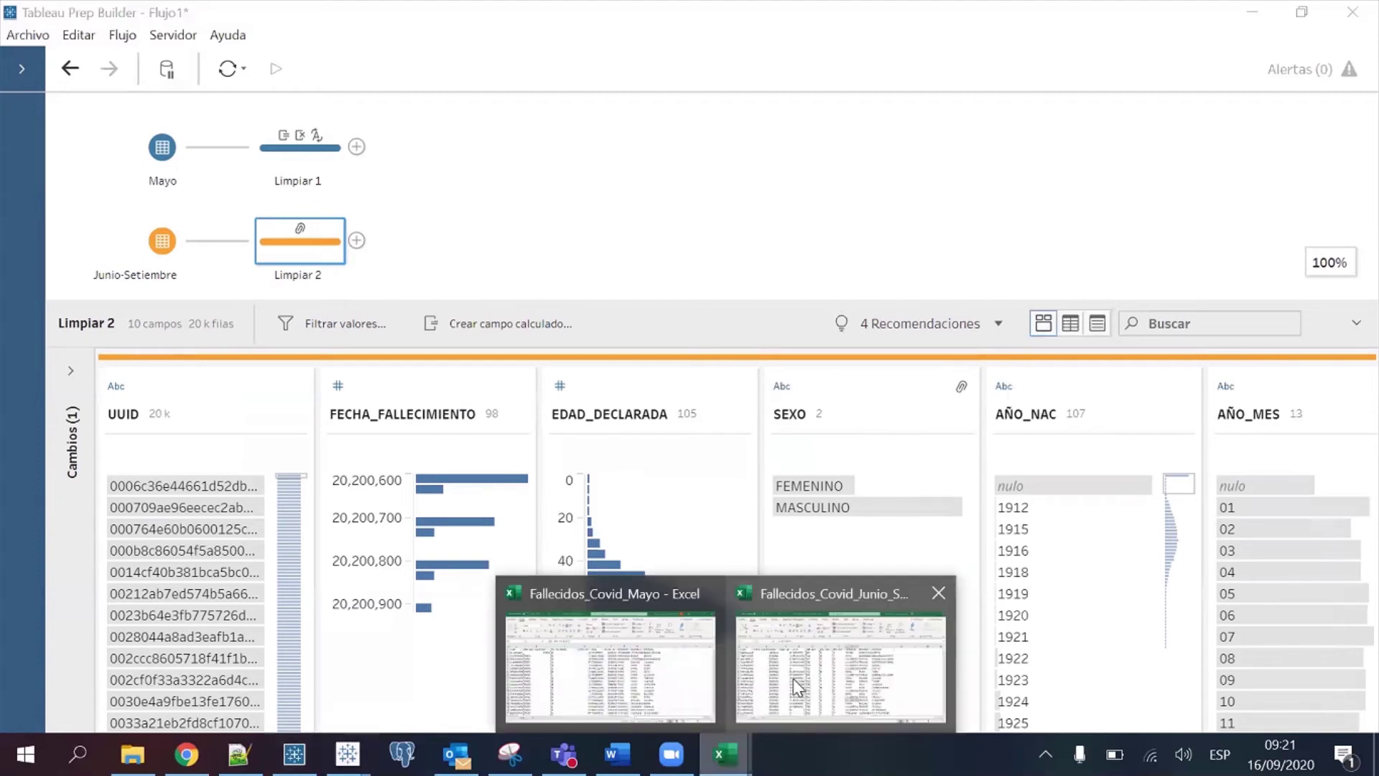
# Switch to the Fallecidos_Covid_Junio_Setiembre workbook in Excel and examine the AÑO_NAC, AÑO_MES and AÑO_DIA columns
pyautogui.hotkey('alt', 'Tab')
pyautogui.click(518, 231)
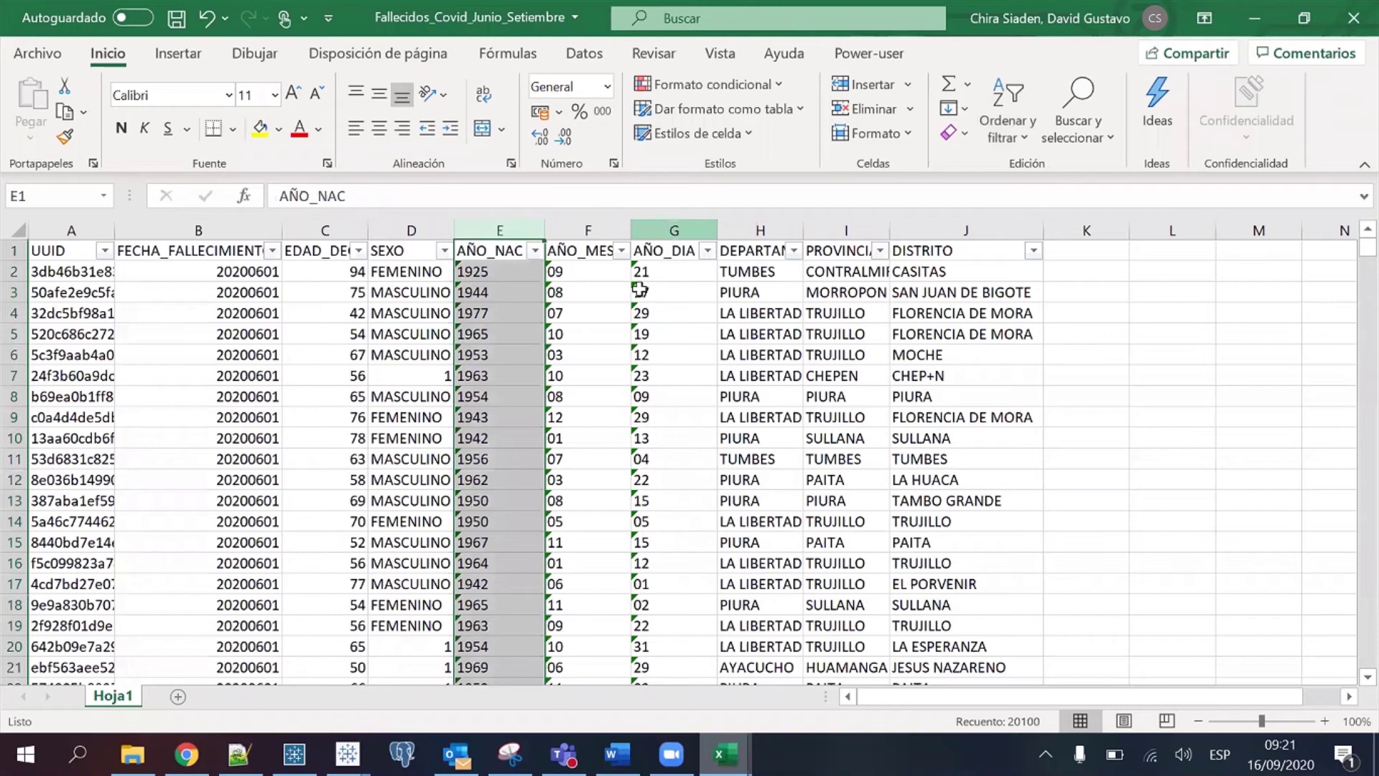
pyautogui.keyDown('shift'); pyautogui.click(668, 227); pyautogui.keyUp('shift')
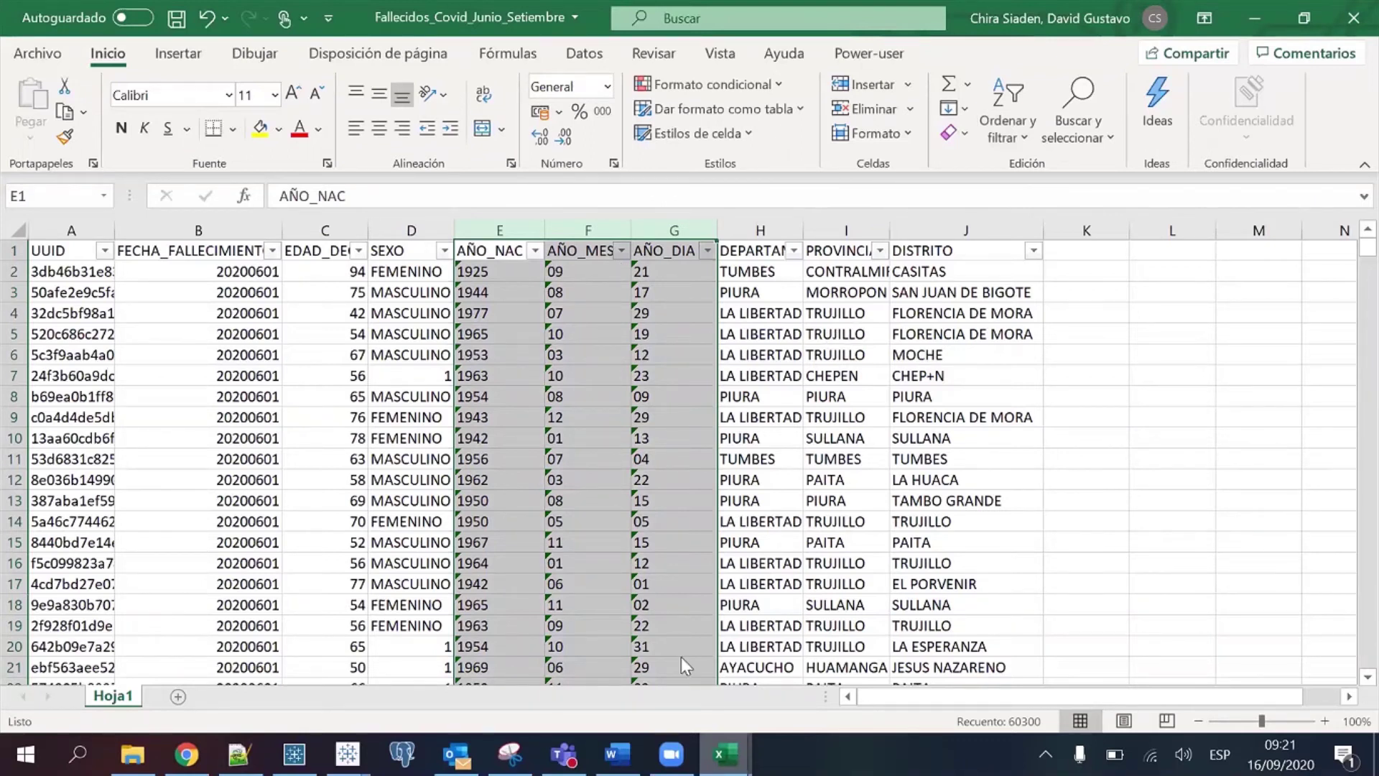
# Switch to the Fallecidos_Covid_Mayo workbook, check the header name of the birth date column, and return to Tableau Prep
pyautogui.moveTo(725, 753)
pyautogui.click(607, 661)
pyautogui.click(685, 250)
pyautogui.doubleClick(294, 195)
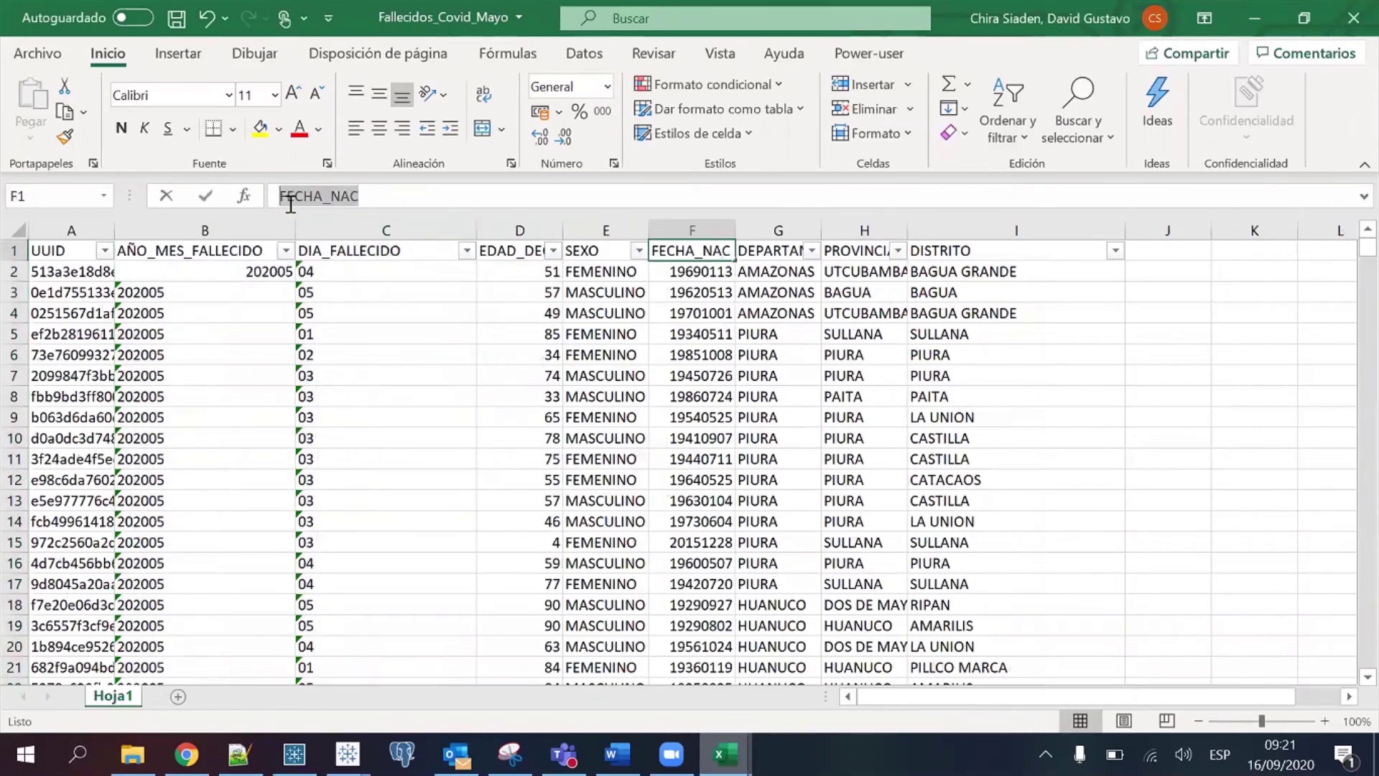
pyautogui.click(1120, 331)
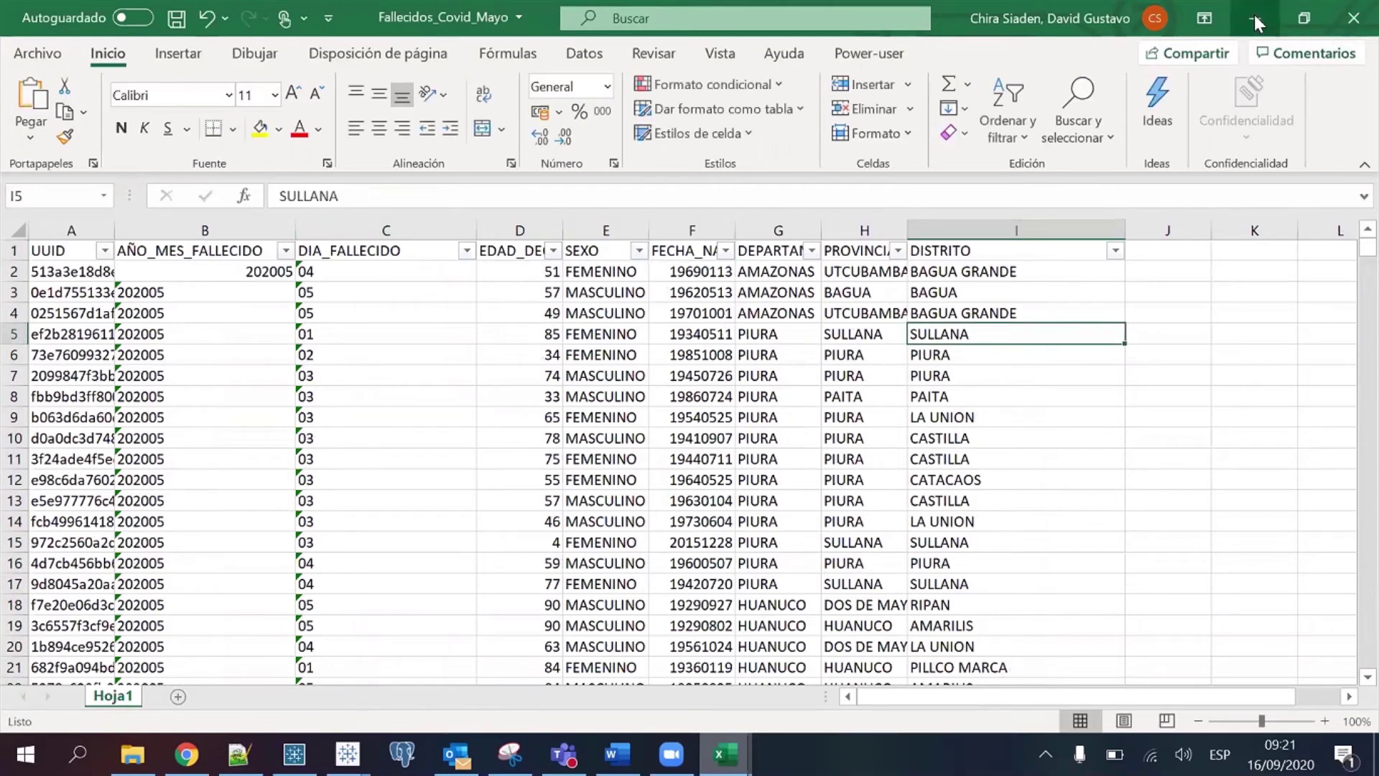
pyautogui.hotkey('alt', 'Tab')
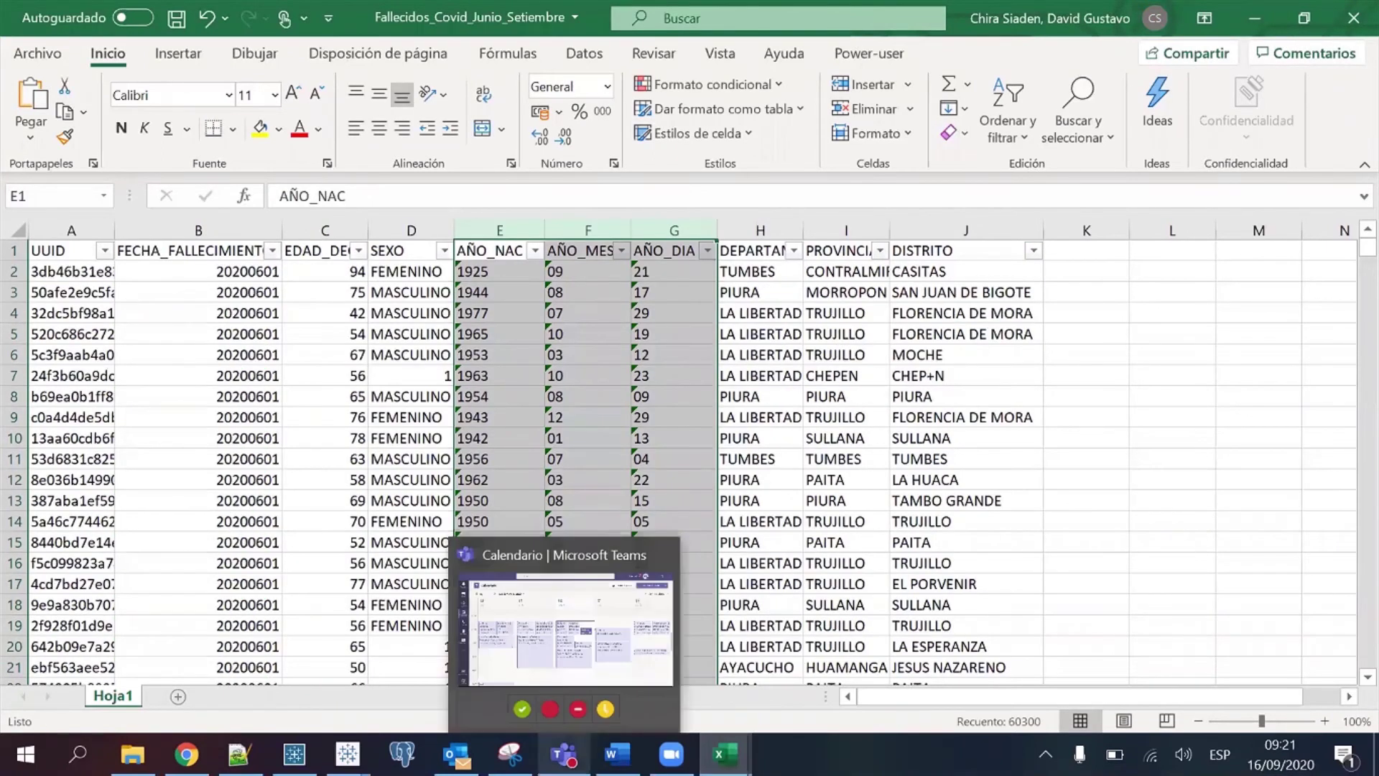
pyautogui.click(293, 754)
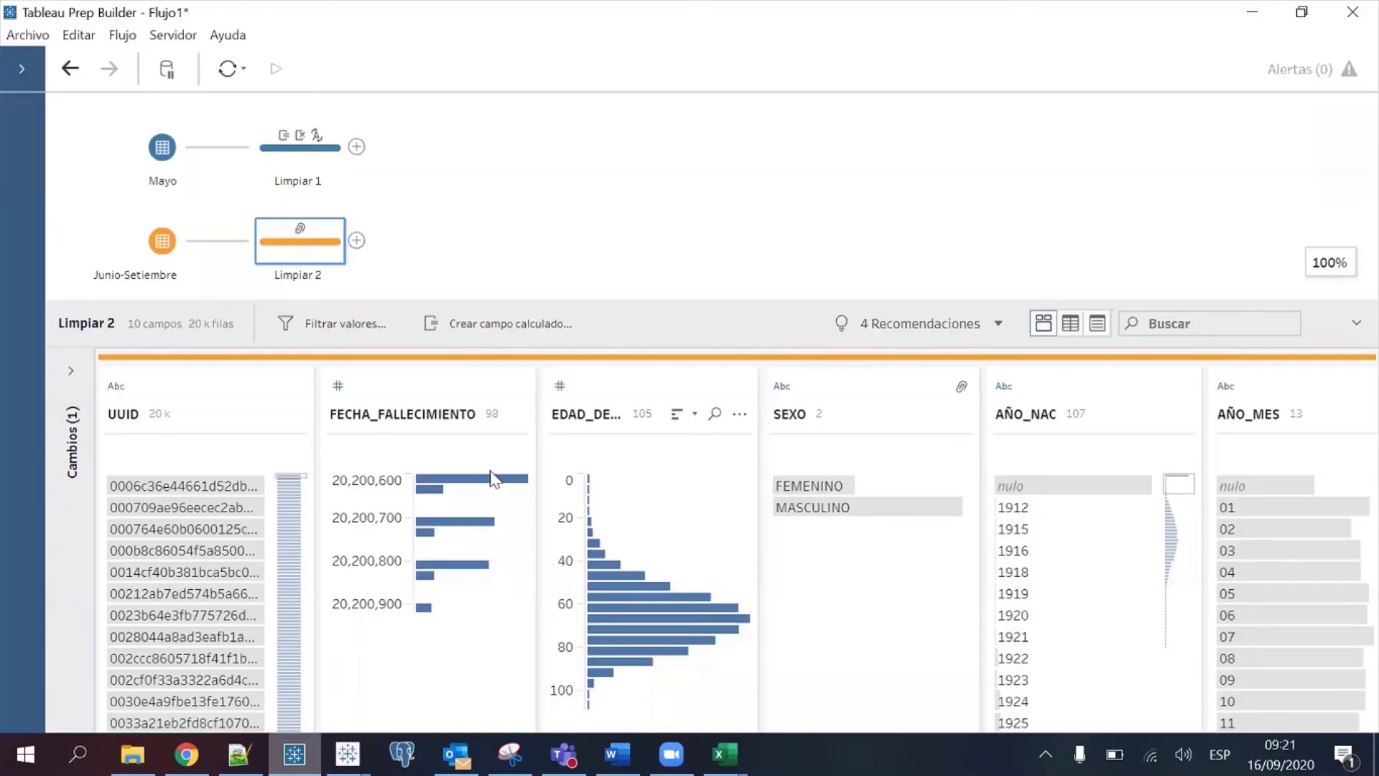
pyautogui.click(512, 325)
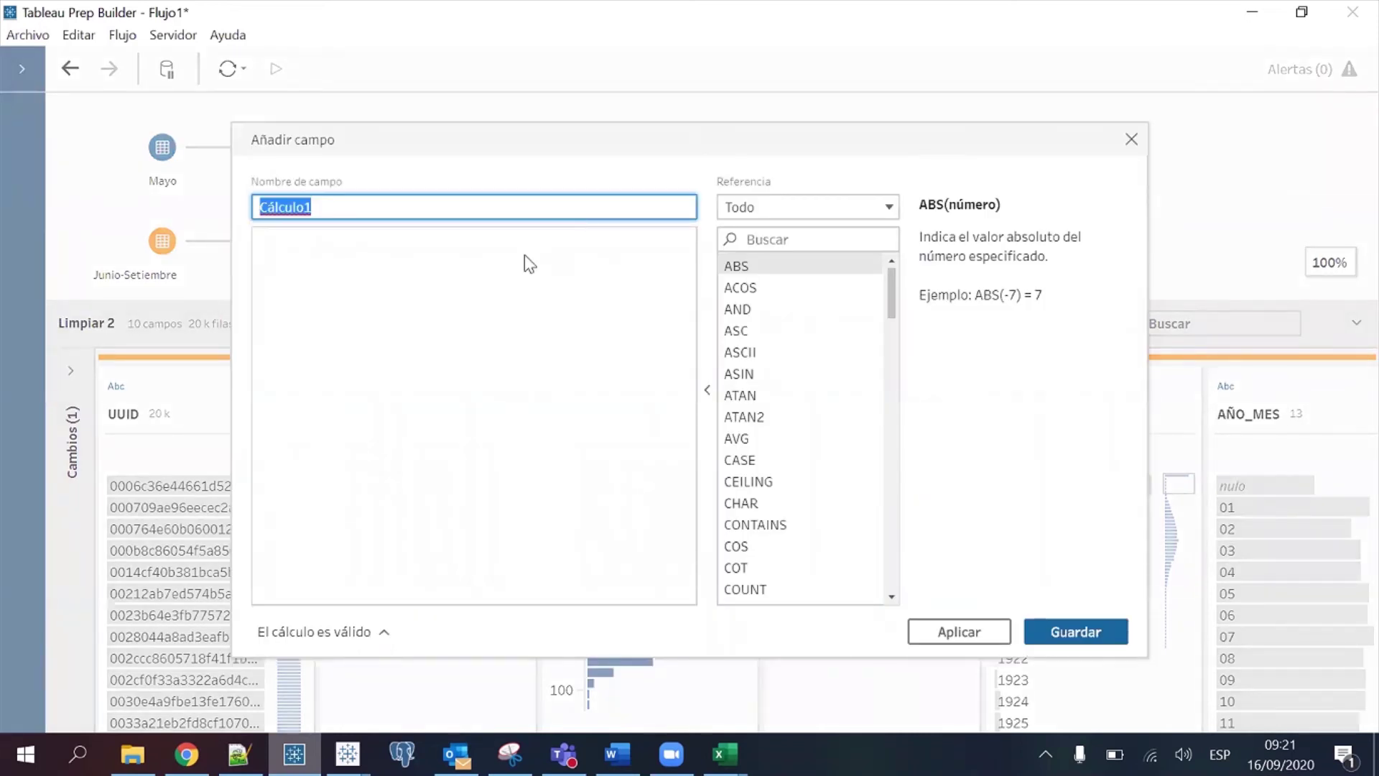
pyautogui.write('FECHA_NAC')
pyautogui.press('Tab')
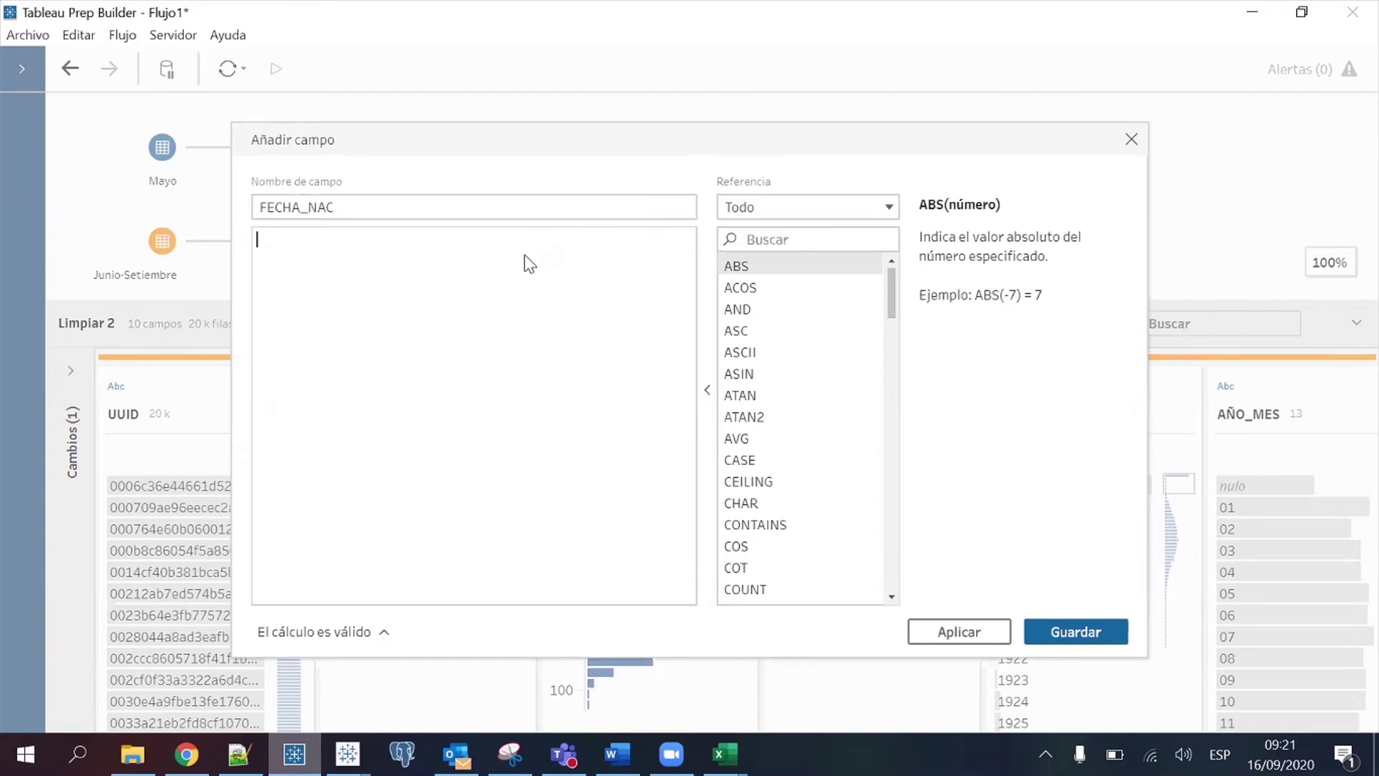
pyautogui.write('MAKE')
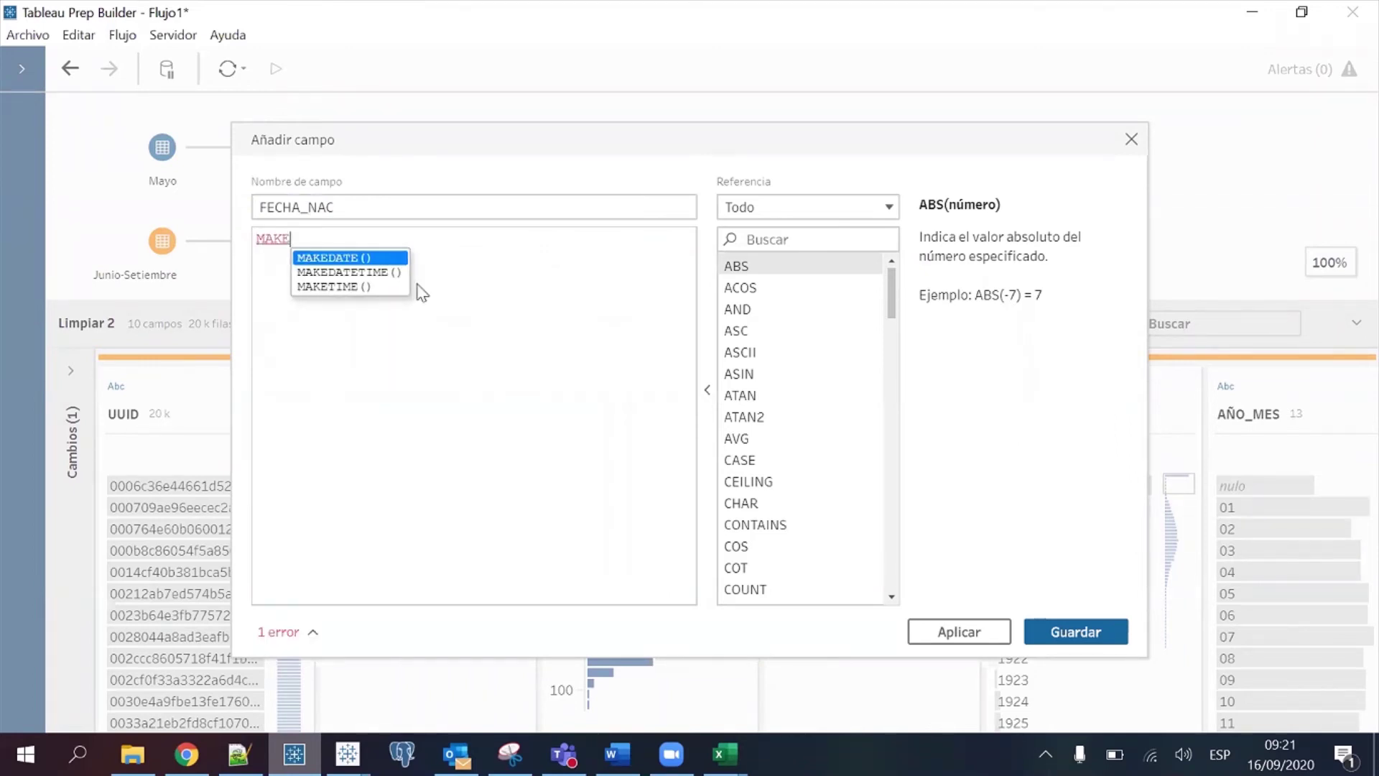
pyautogui.click(363, 259)
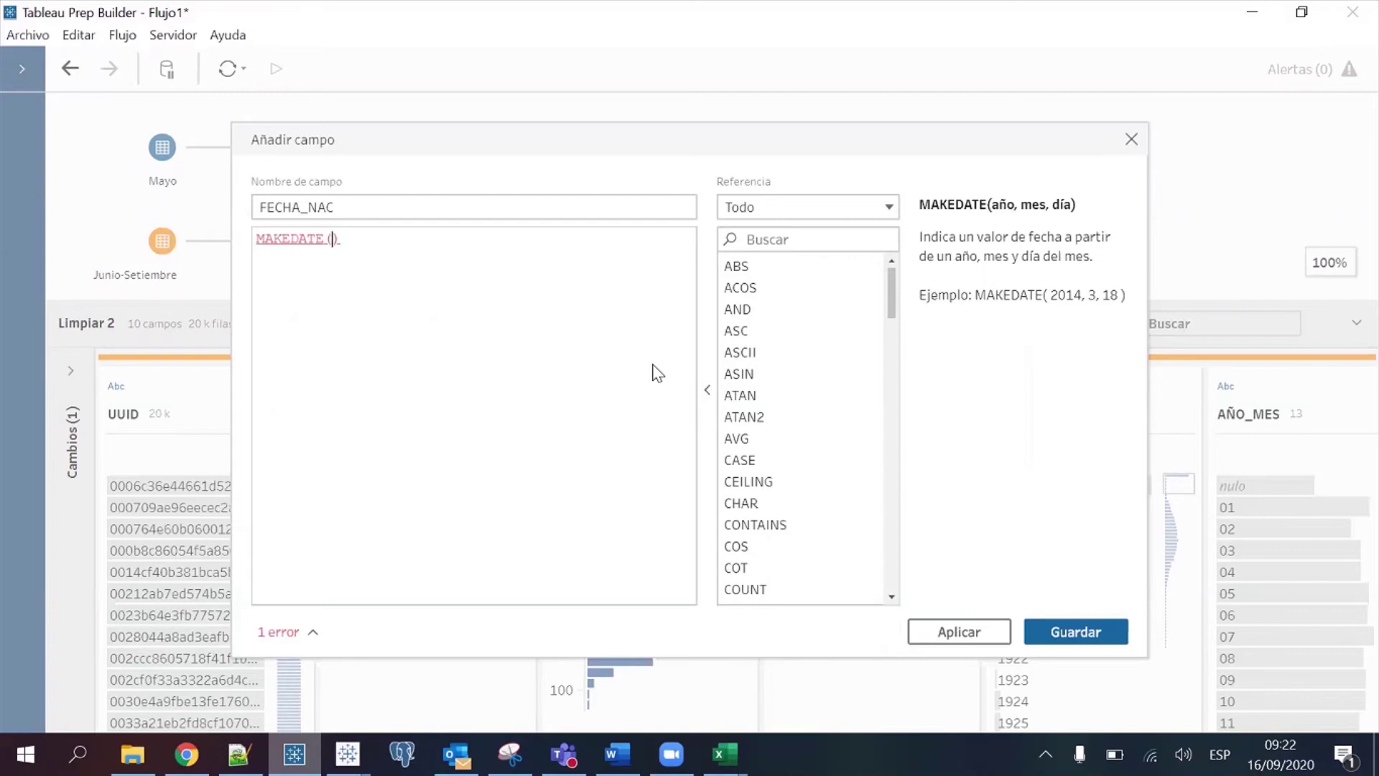
pyautogui.moveTo(903, 138); pyautogui.dragTo(896, 151)
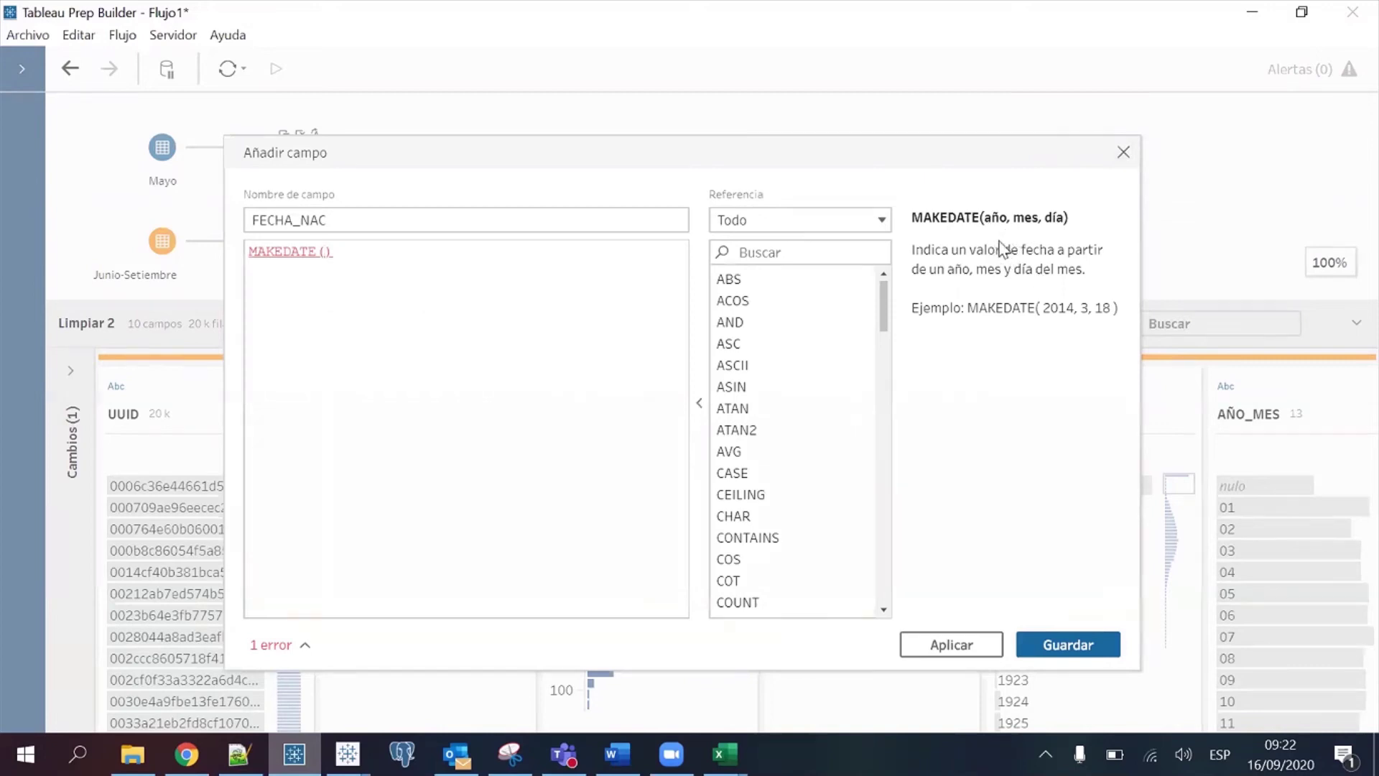
pyautogui.click(1123, 152)
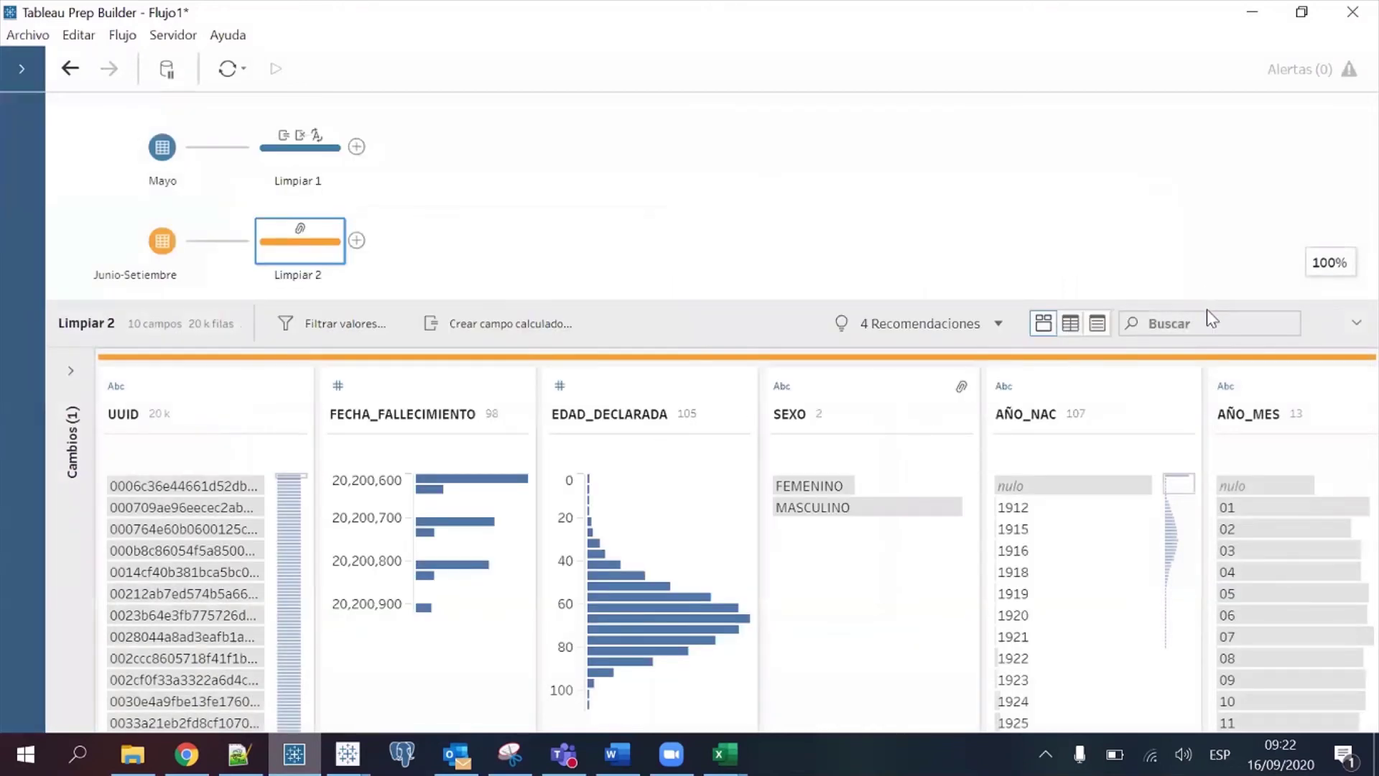
# Filter the Limpiar 2 fields by AÑO and convert AÑO_NAC, AÑO_MES and AÑO_DIA to whole numbers, then clear the filter
pyautogui.click(1212, 319)
pyautogui.write('AÑO')
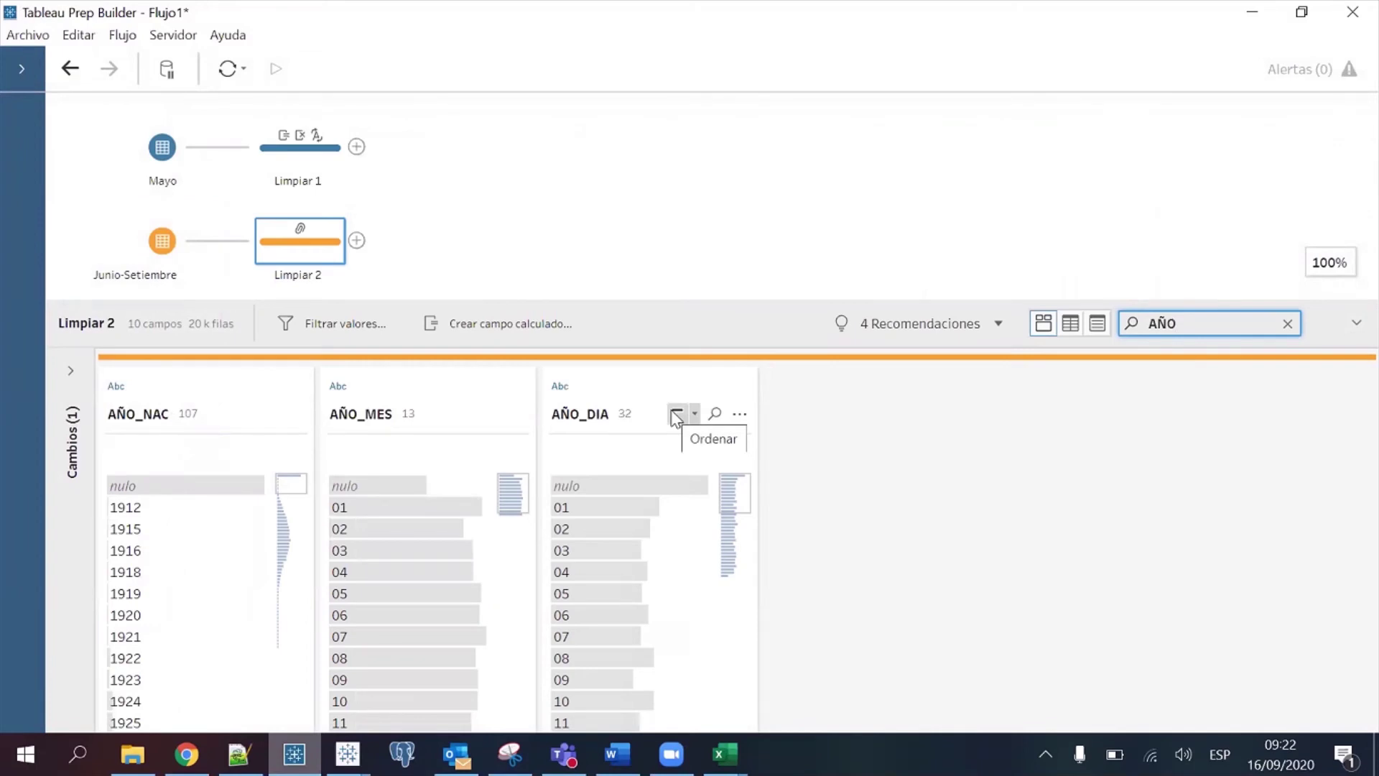
pyautogui.click(116, 392)
pyautogui.click(252, 470)
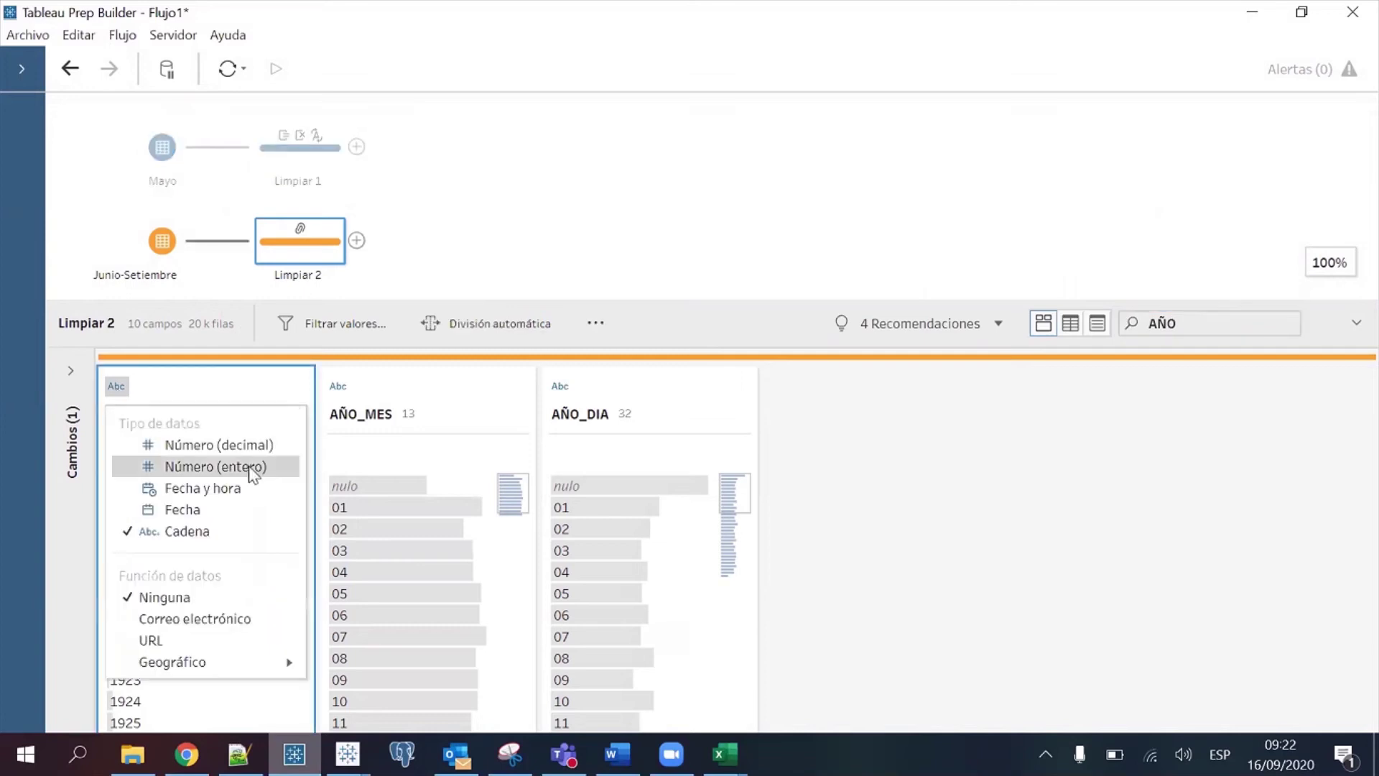
pyautogui.click(338, 388)
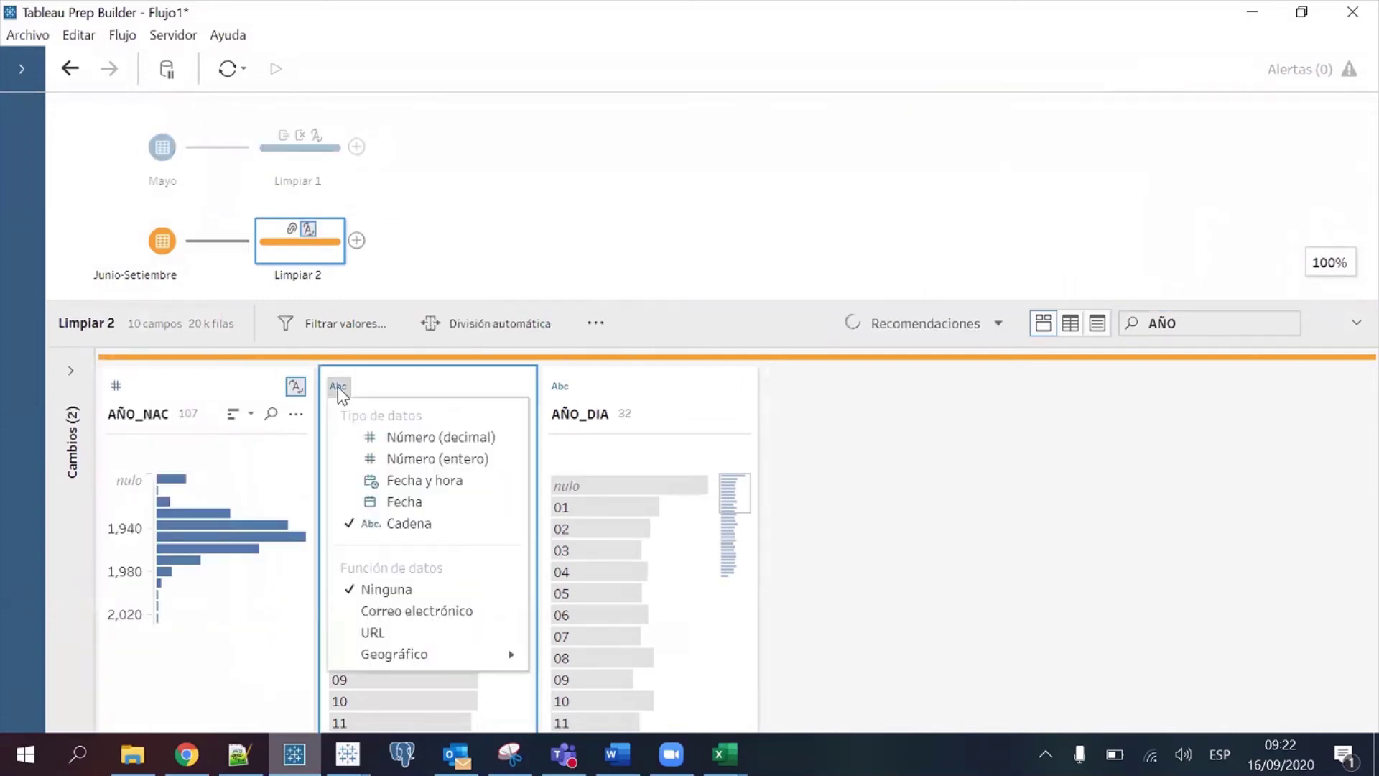
pyautogui.click(470, 460)
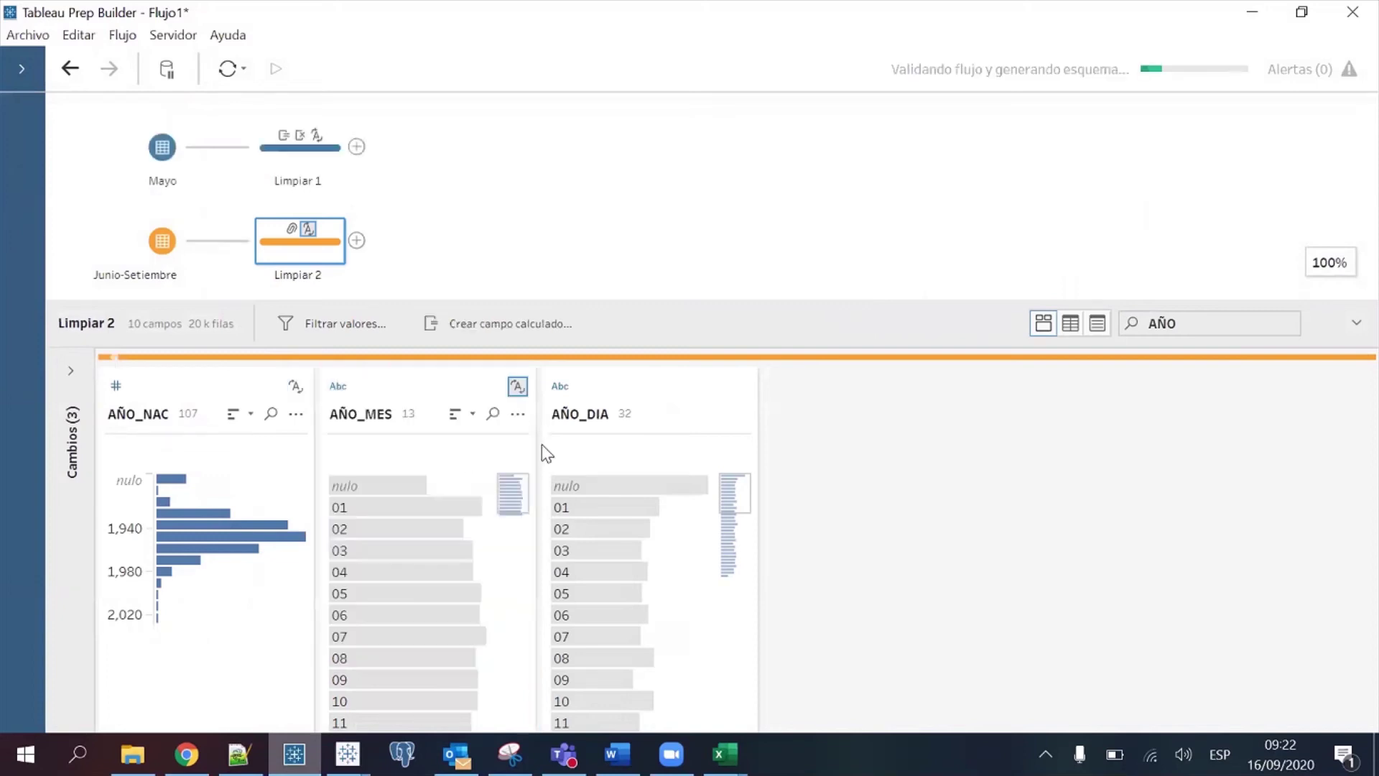
pyautogui.click(561, 387)
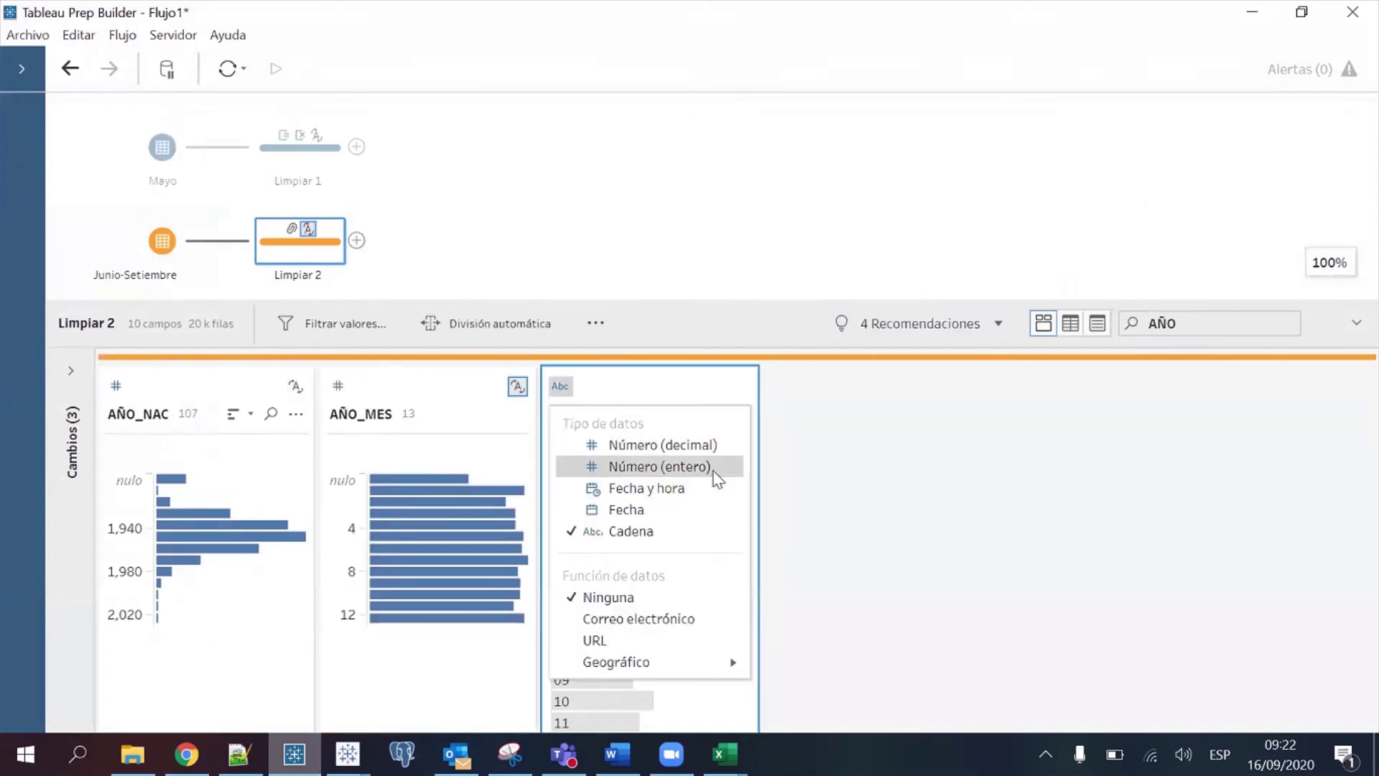
pyautogui.press('Return')
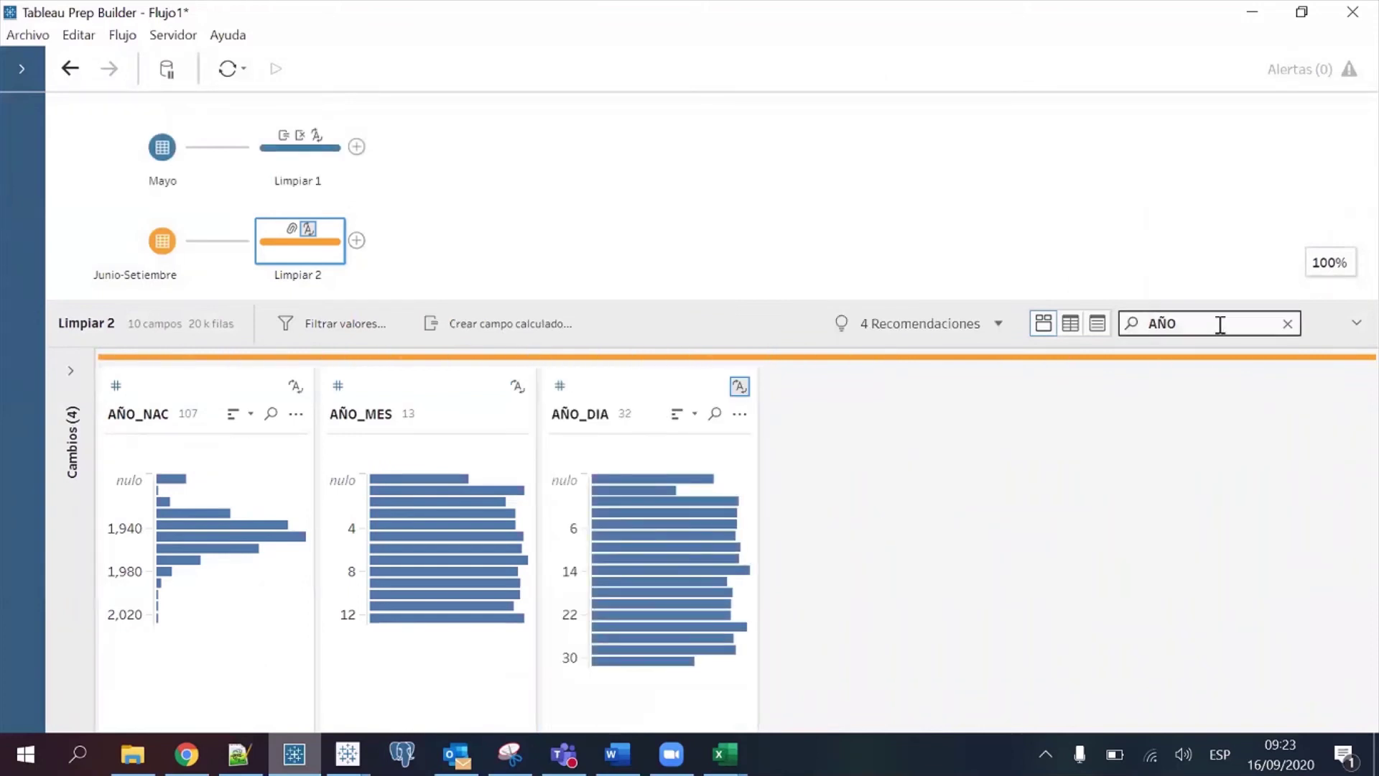
pyautogui.click(1287, 323)
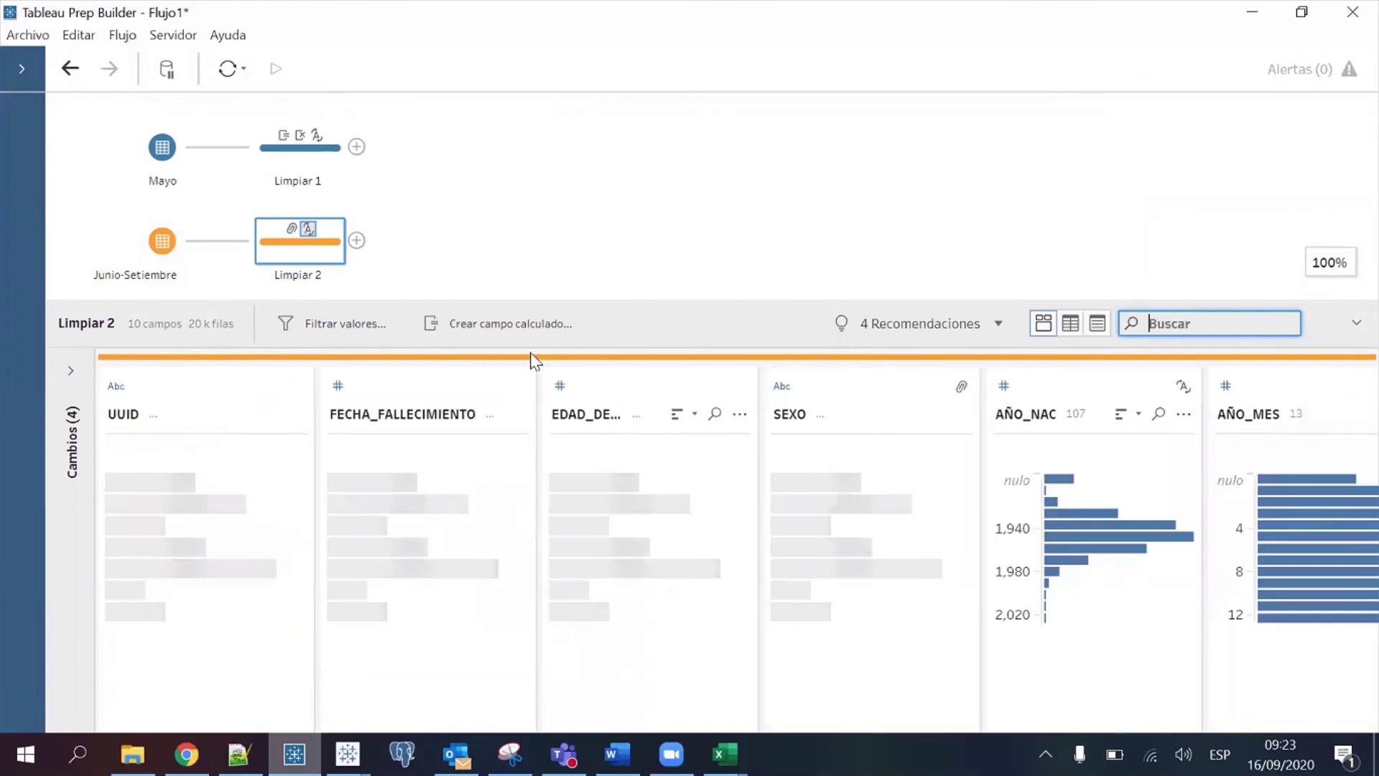
# Start a calculated field named FECHA_NAC in Limpiar 2 and insert the MAKEDATE function
pyautogui.click(511, 326)
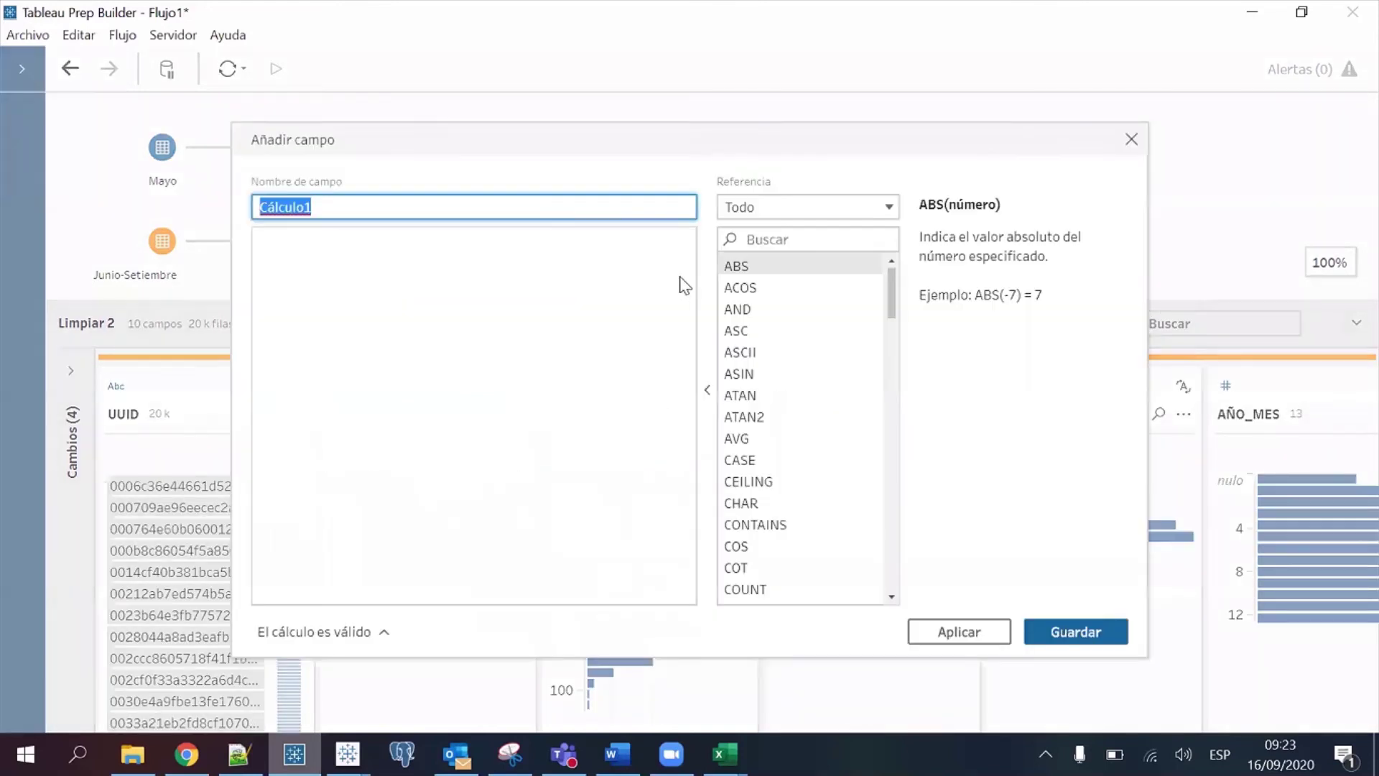
pyautogui.write('FECHA_NAC')
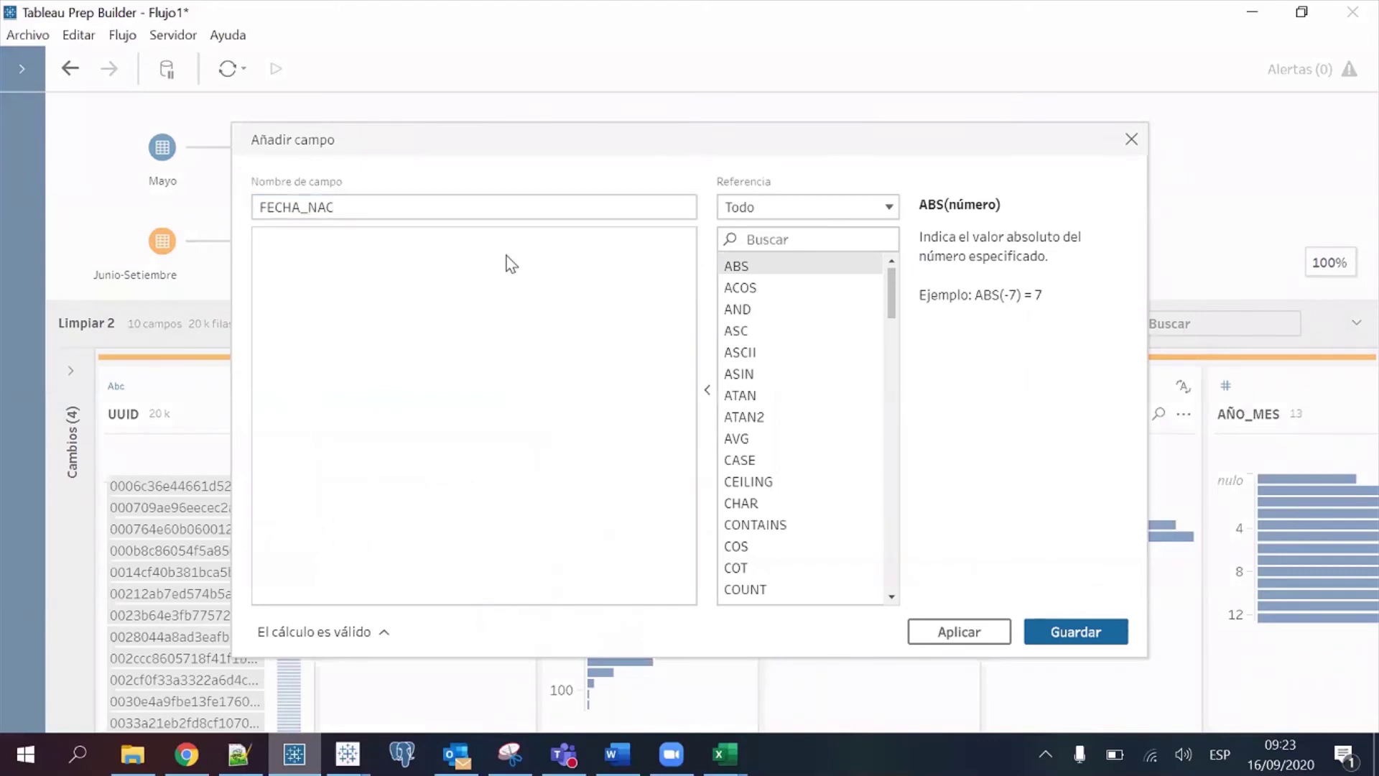
pyautogui.write('MA')
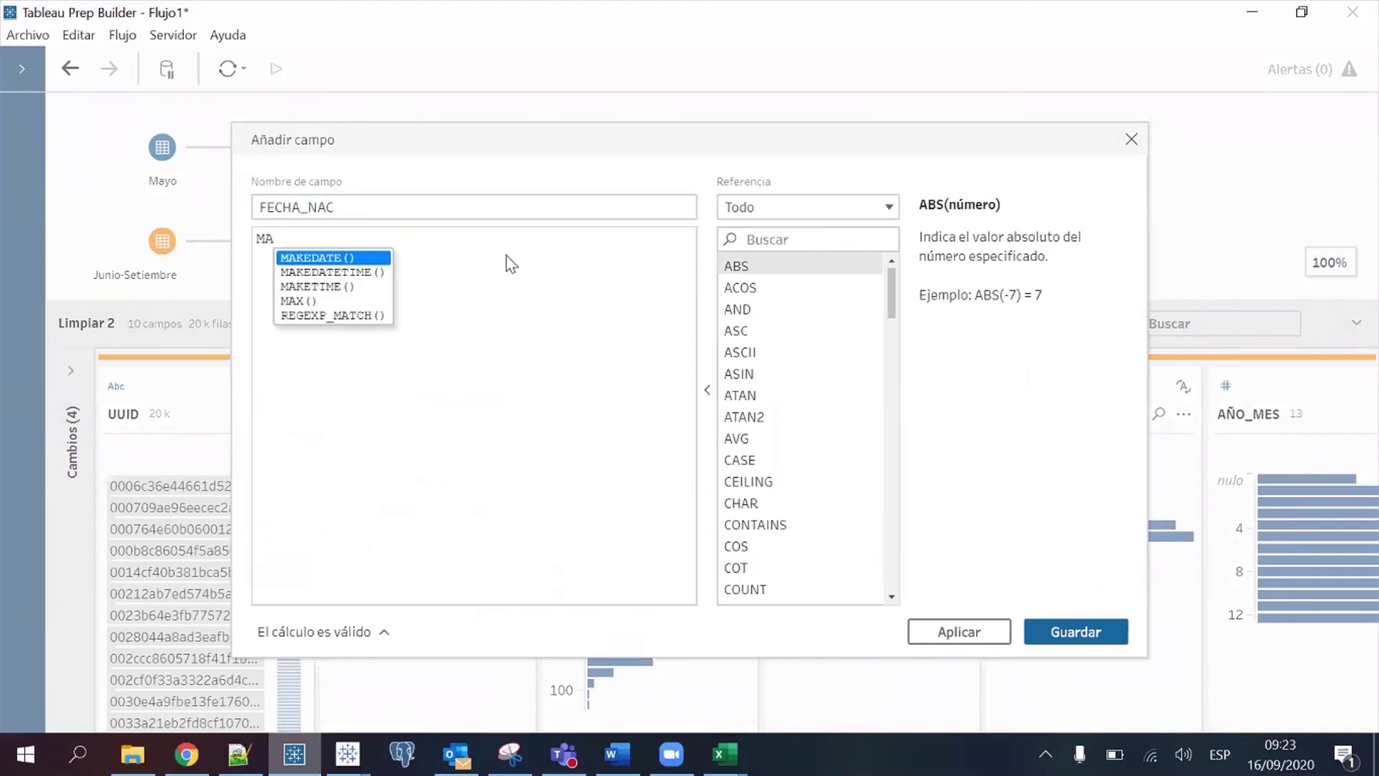
pyautogui.click(366, 259)
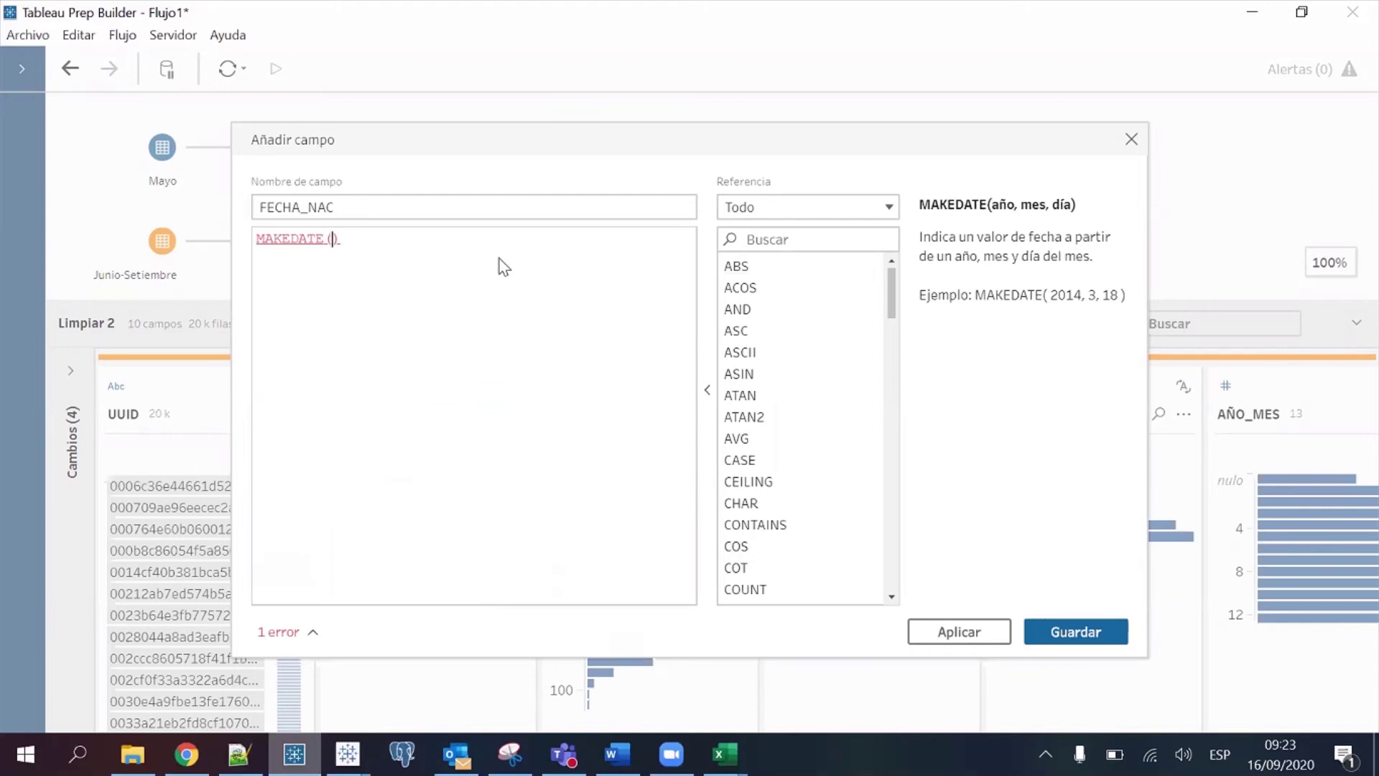
# Complete the formula as MAKEDATE([AÑO_NAC],[AÑO_MES],[AÑO_DIA]) and save the FECHA_NAC field
pyautogui.write('[AÑO')
pyautogui.press('Down')
pyautogui.press('Down')
pyautogui.press('Return')
pyautogui.write(',AÑO')
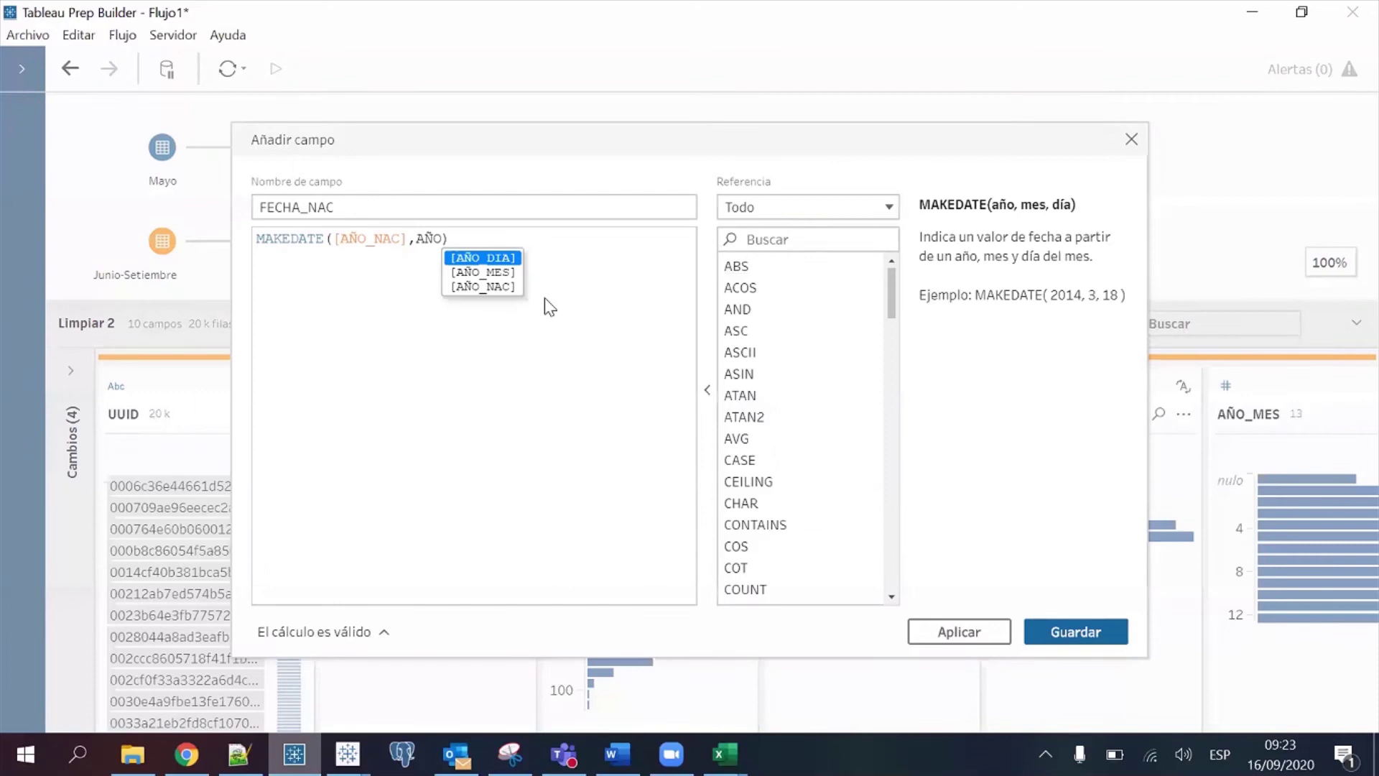
pyautogui.press('Down')
pyautogui.press('Return')
pyautogui.write(',AÑO')
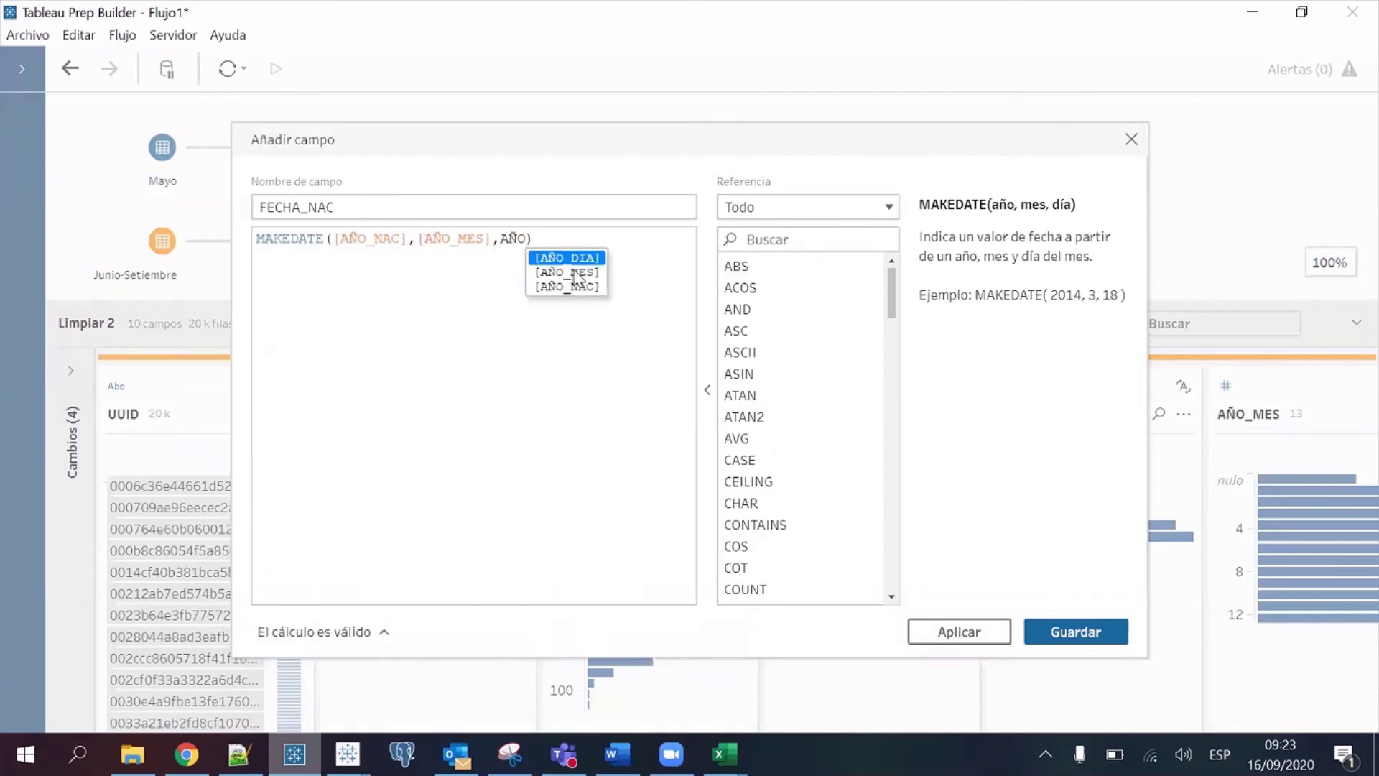
pyautogui.press('Return')
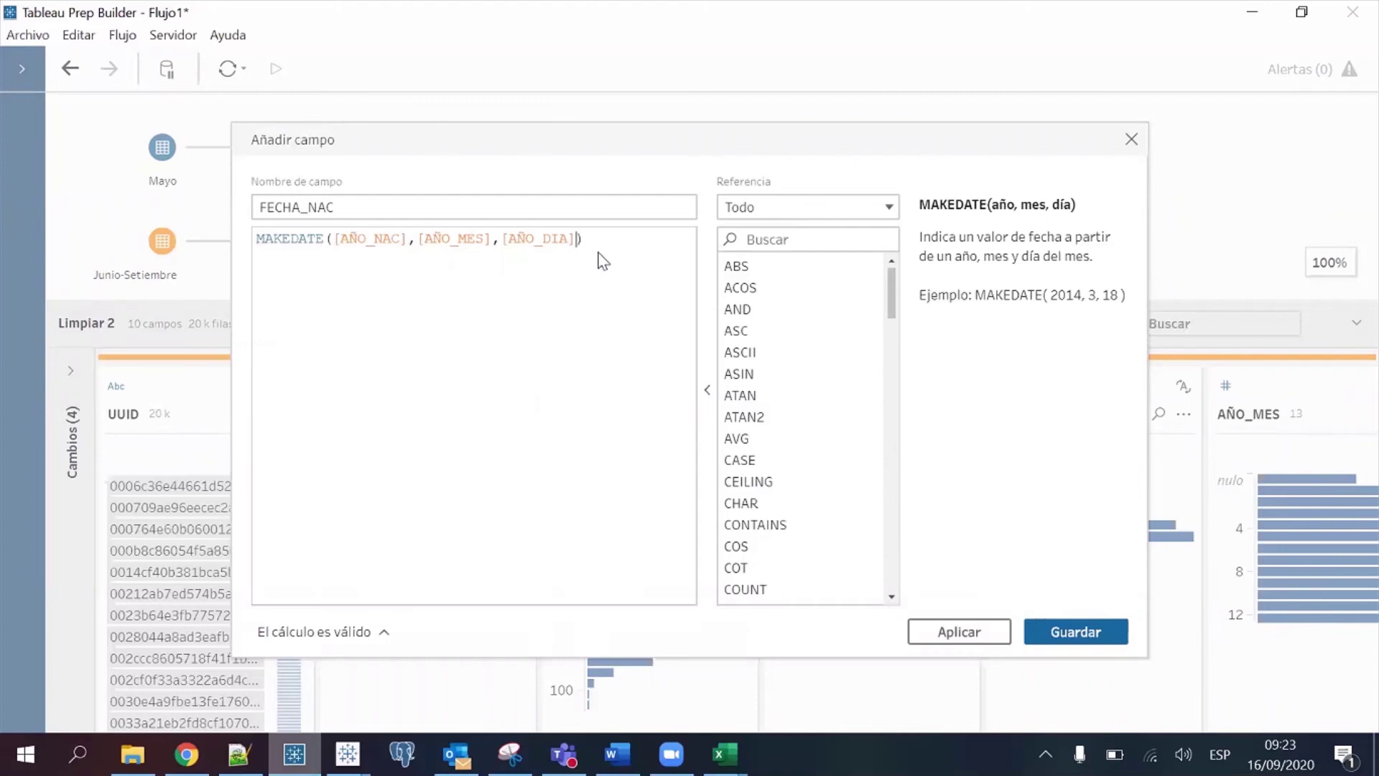
pyautogui.click(616, 240)
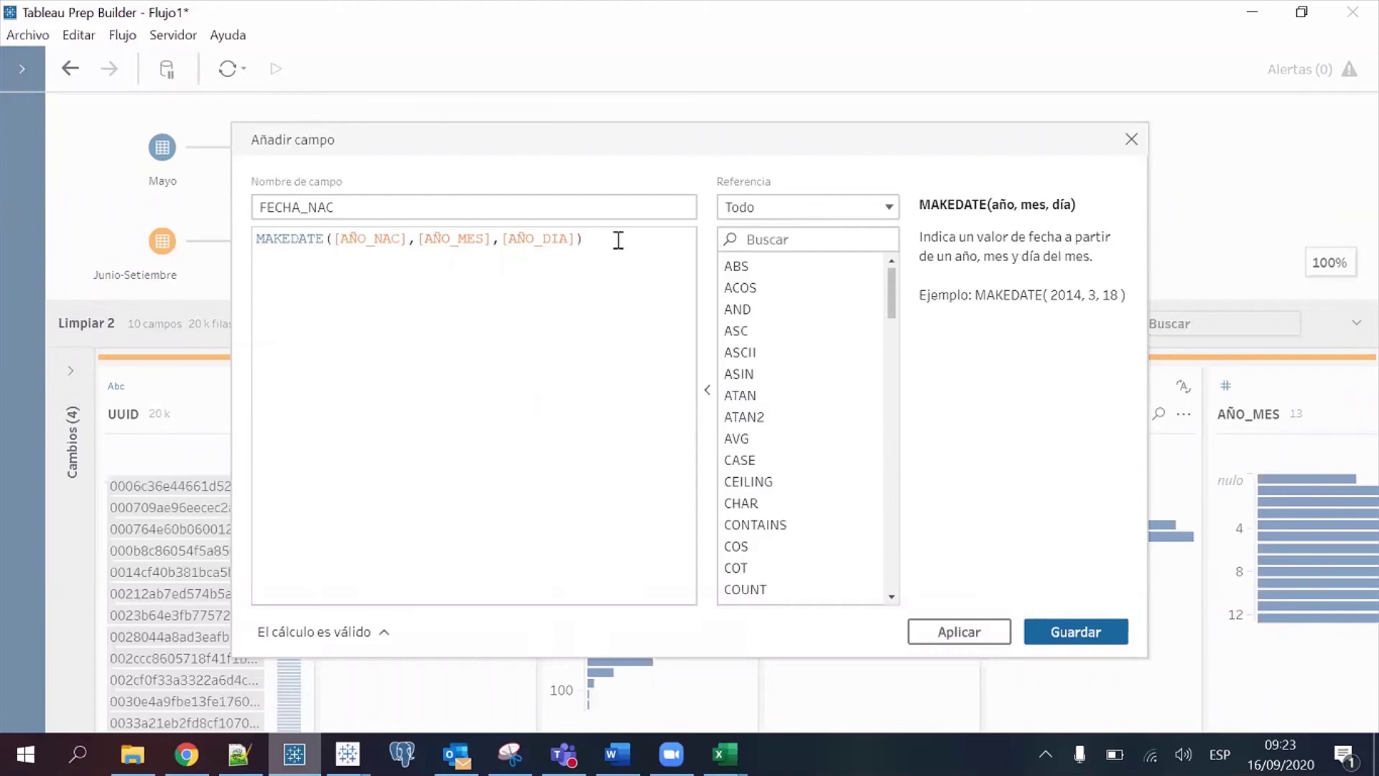
pyautogui.doubleClick(394, 209)
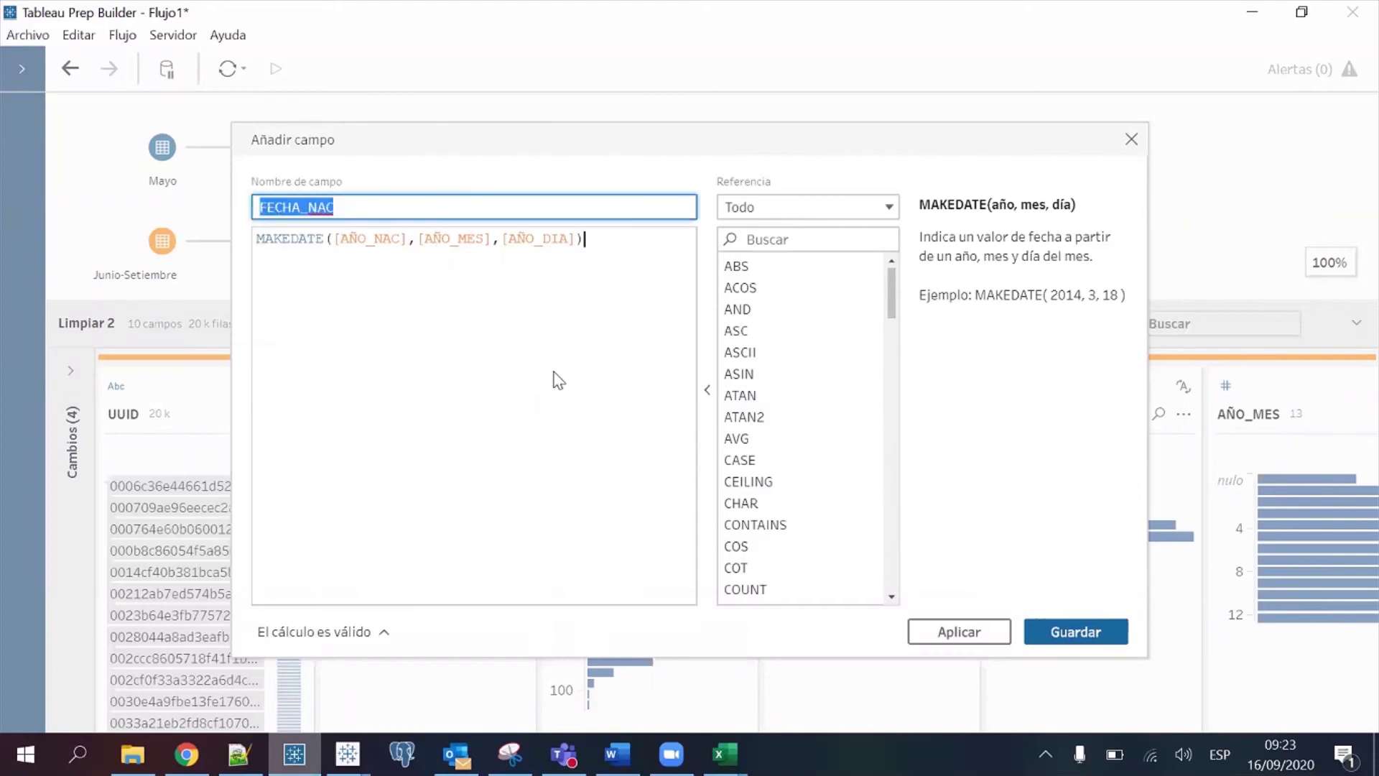
pyautogui.press('Tab')
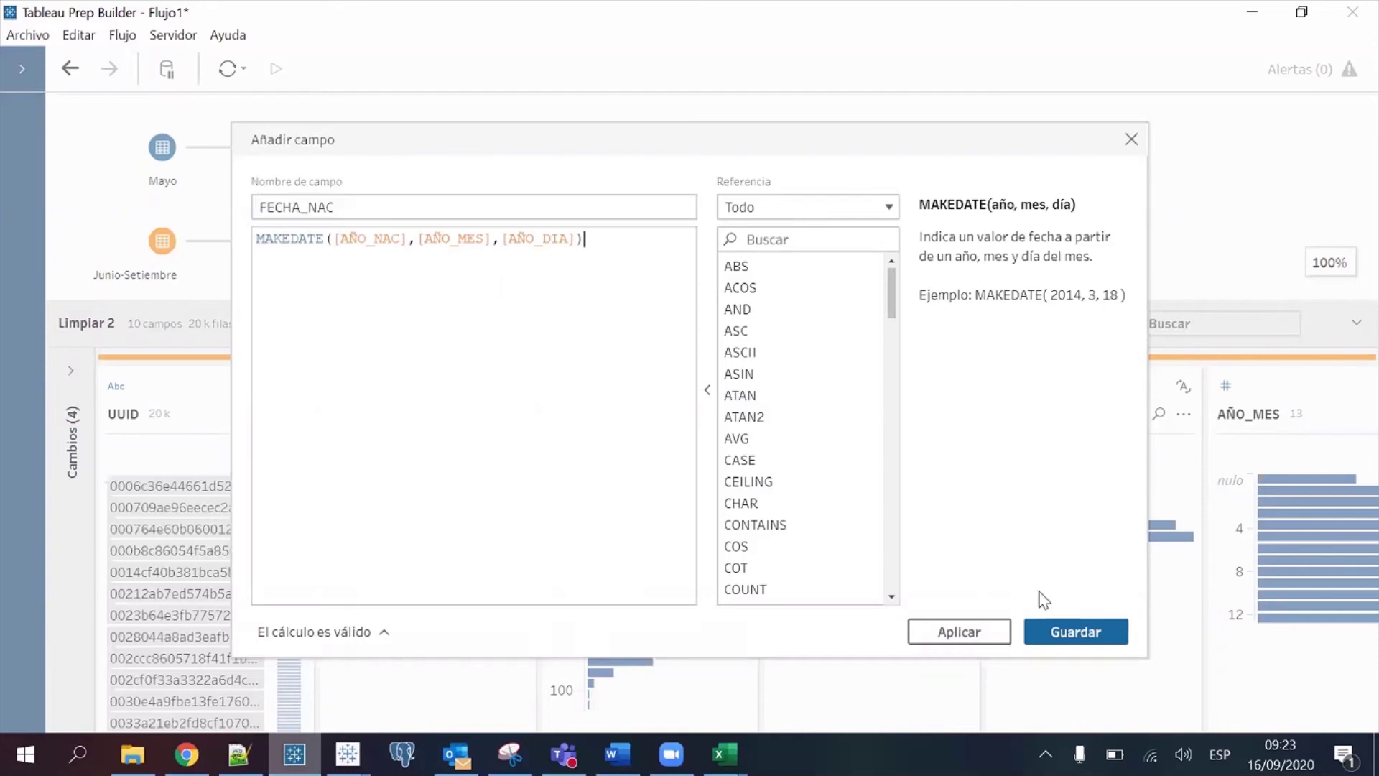
pyautogui.click(1066, 634)
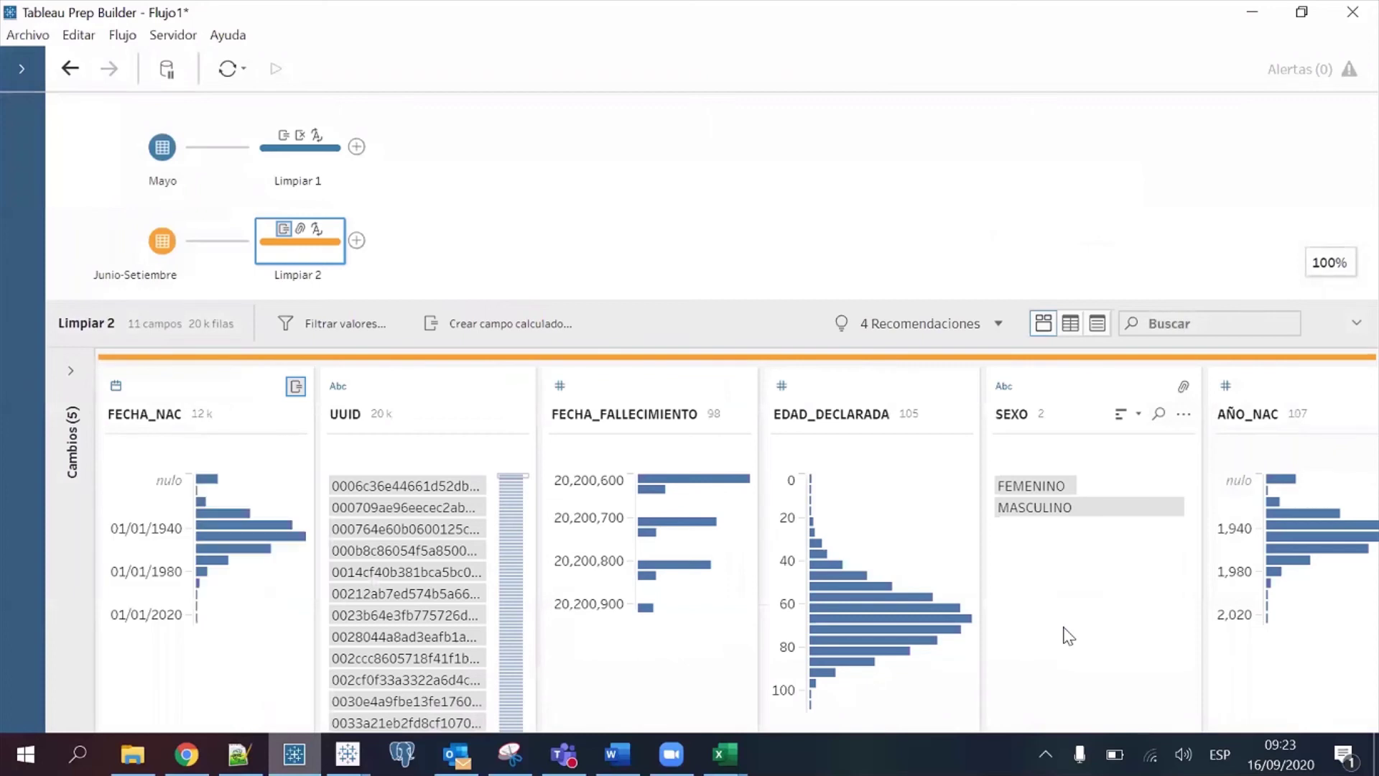
# Find the AÑO_NAC, AÑO_MES and AÑO_DIA fields by searching AÑO, remove all three, and clear the search
pyautogui.click(1158, 321)
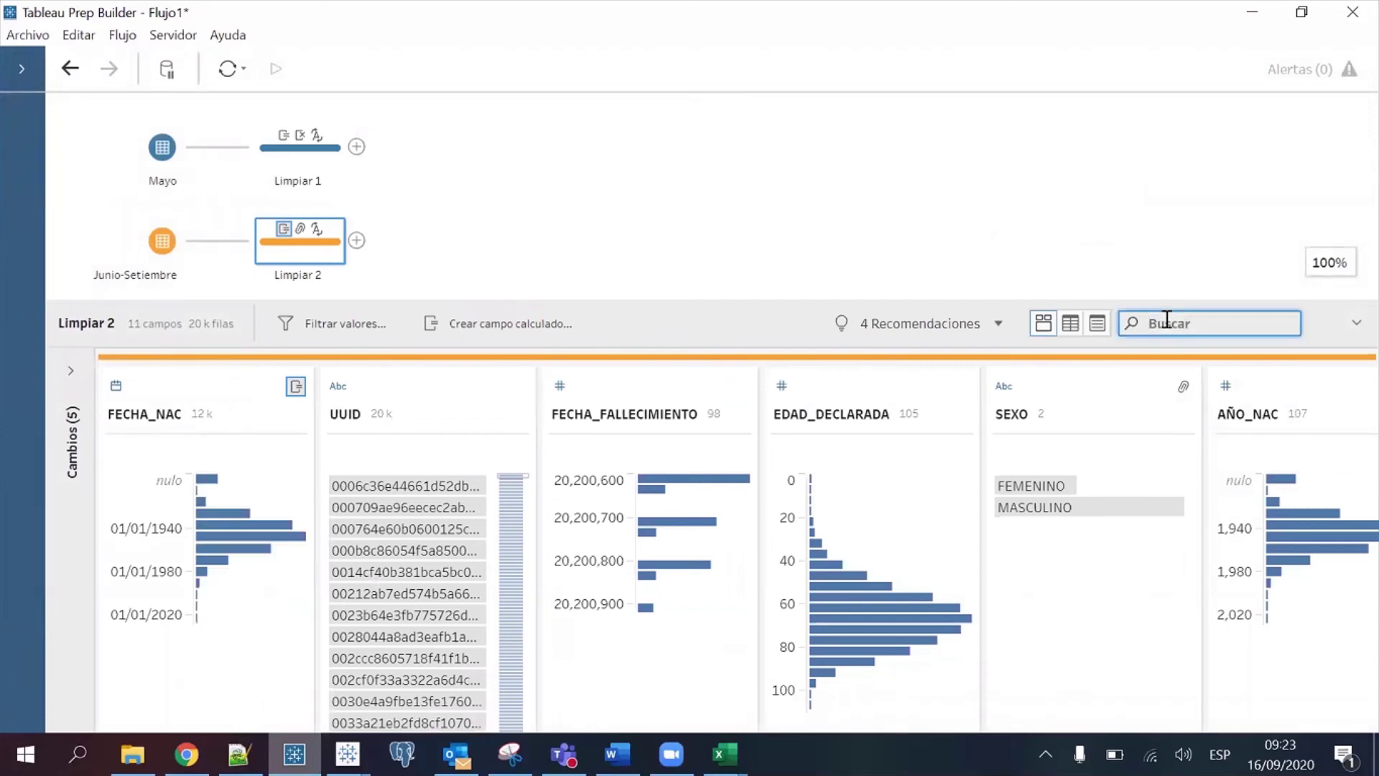
pyautogui.write('AÑO')
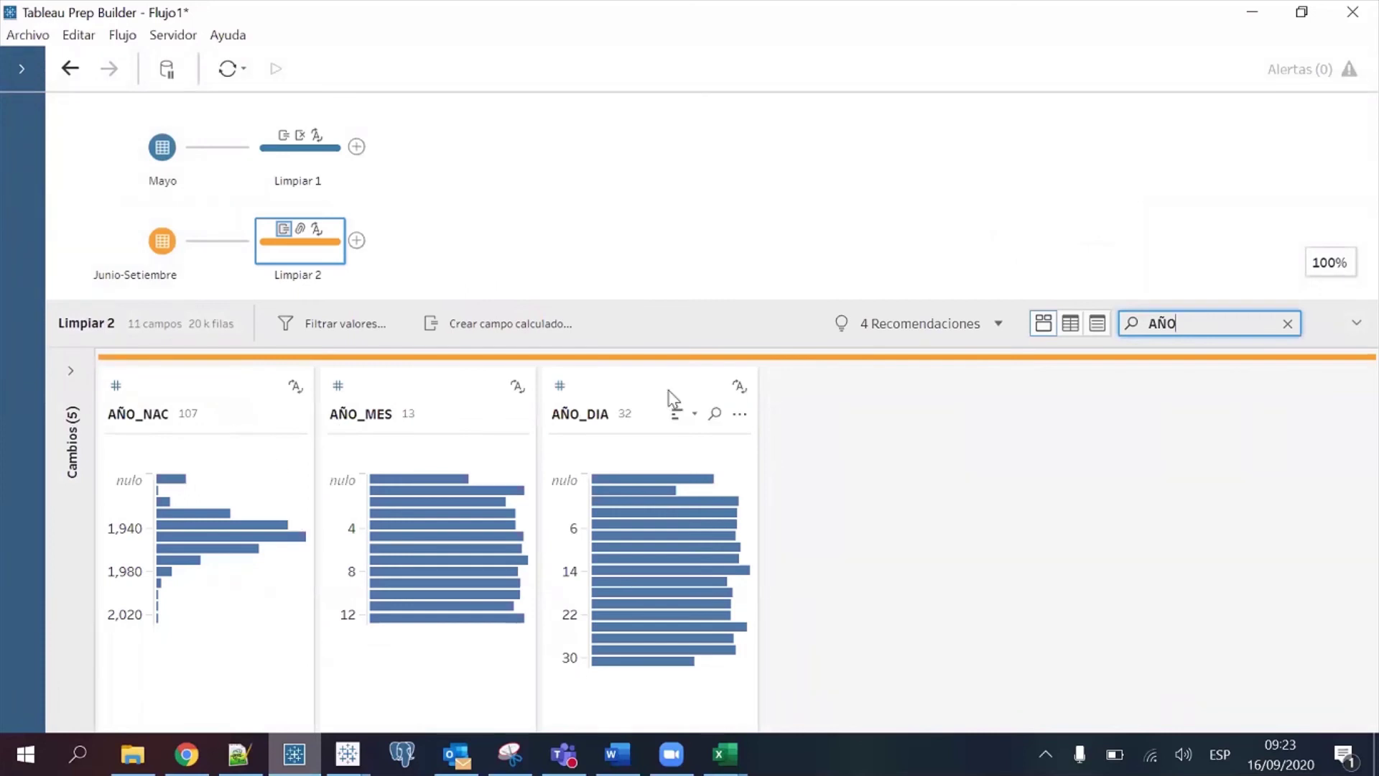
pyautogui.click(214, 388)
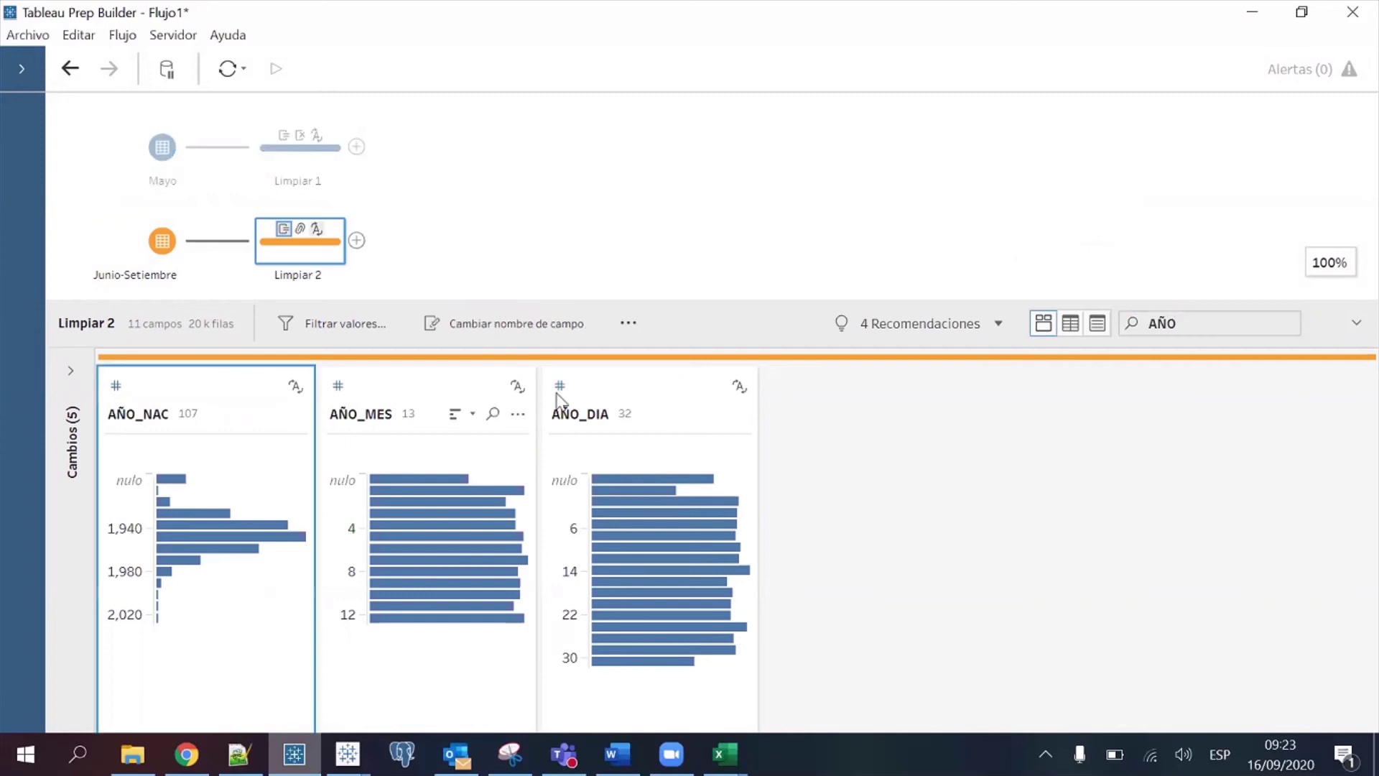
pyautogui.keyDown('shift'); pyautogui.click(635, 394); pyautogui.keyUp('shift')
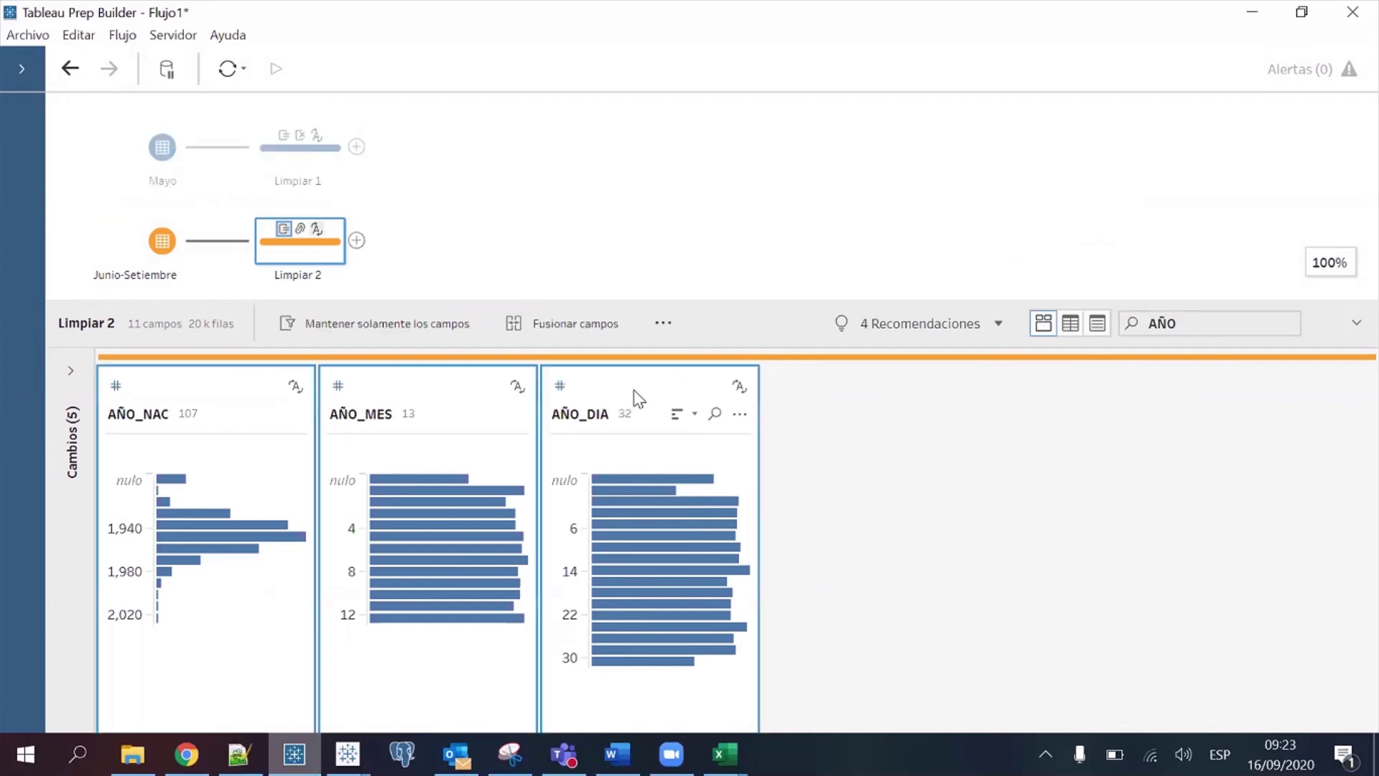
pyautogui.click(740, 414)
pyautogui.click(795, 482)
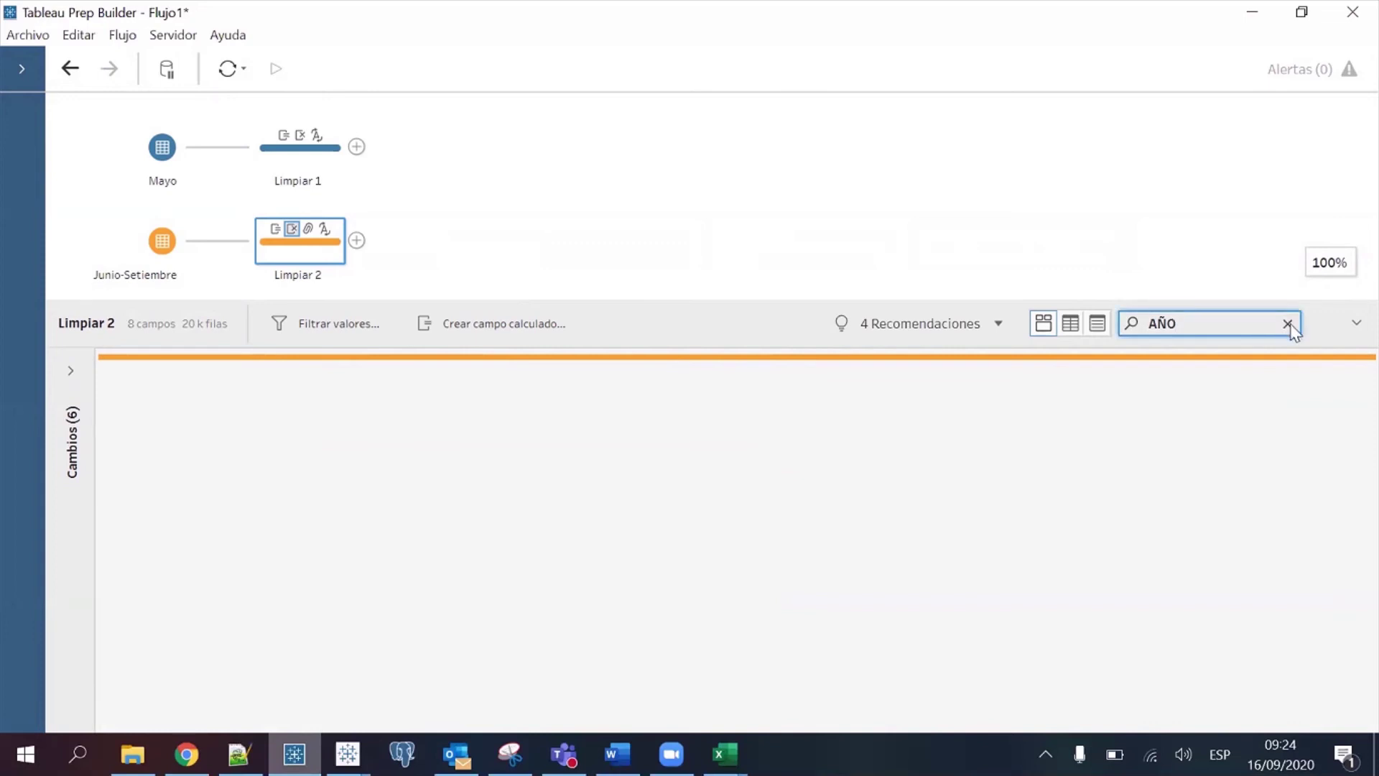
pyautogui.click(1288, 323)
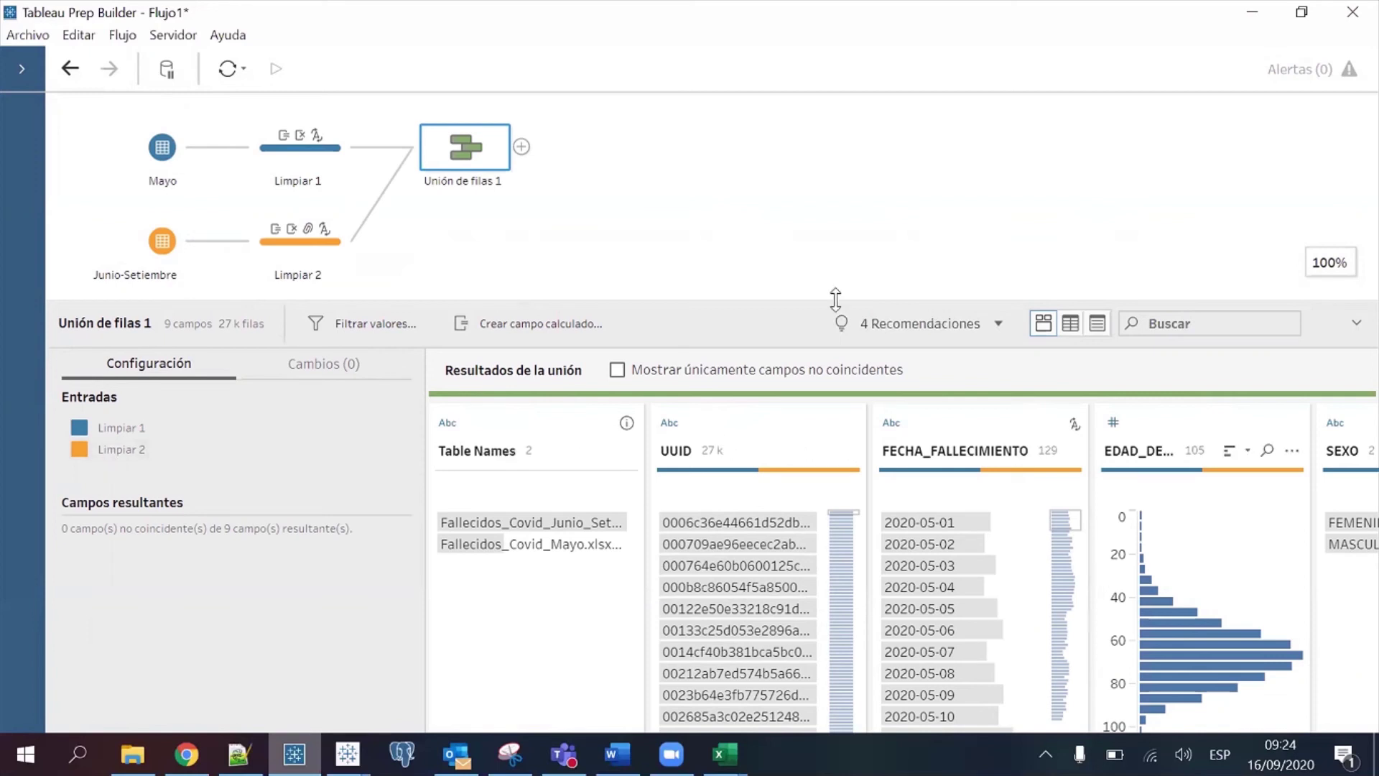
# Enlarge the results area of Unión de filas 1 to examine the combined fields
pyautogui.moveTo(835, 299); pyautogui.dragTo(779, 172)
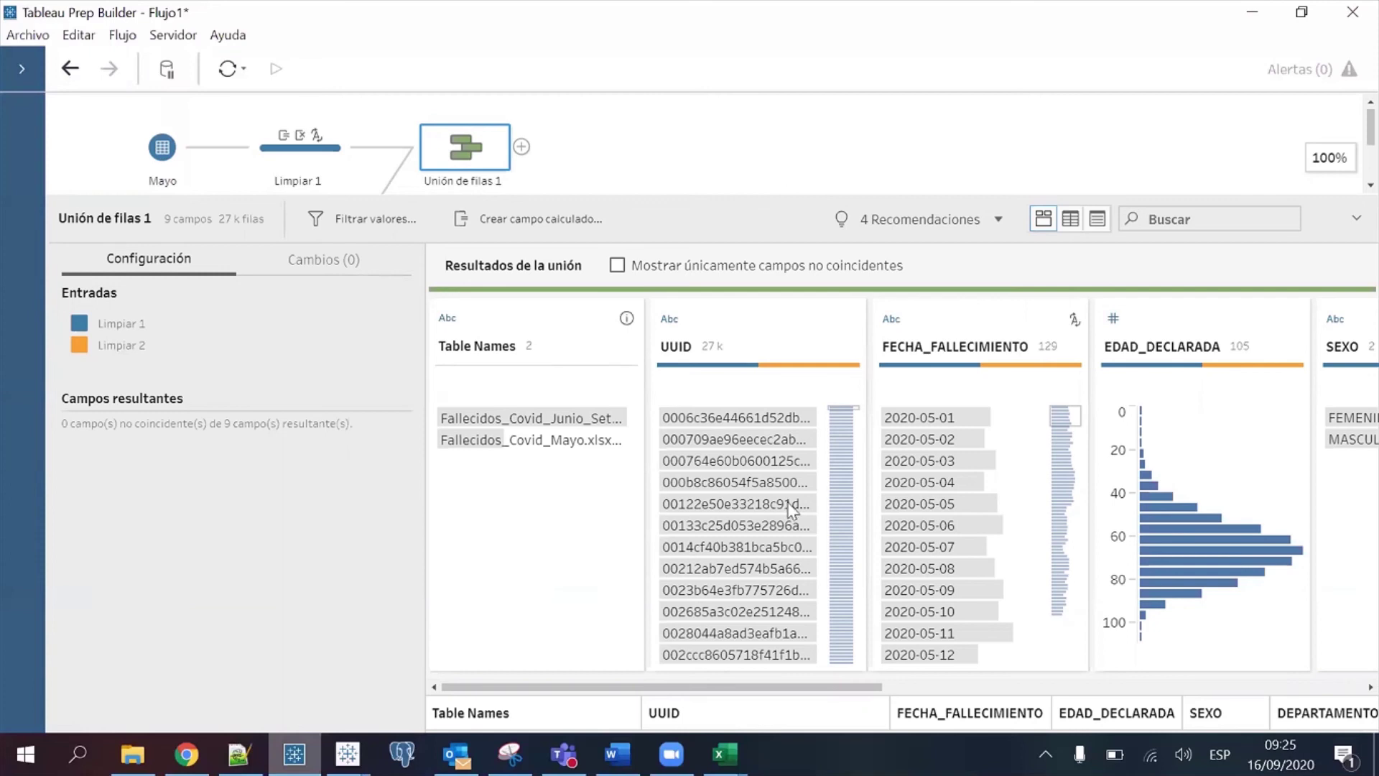
# Change the data type of the FECHA_NAC field in Unión de filas 1 to Fecha
pyautogui.moveTo(842, 688); pyautogui.dragTo(1197, 693)
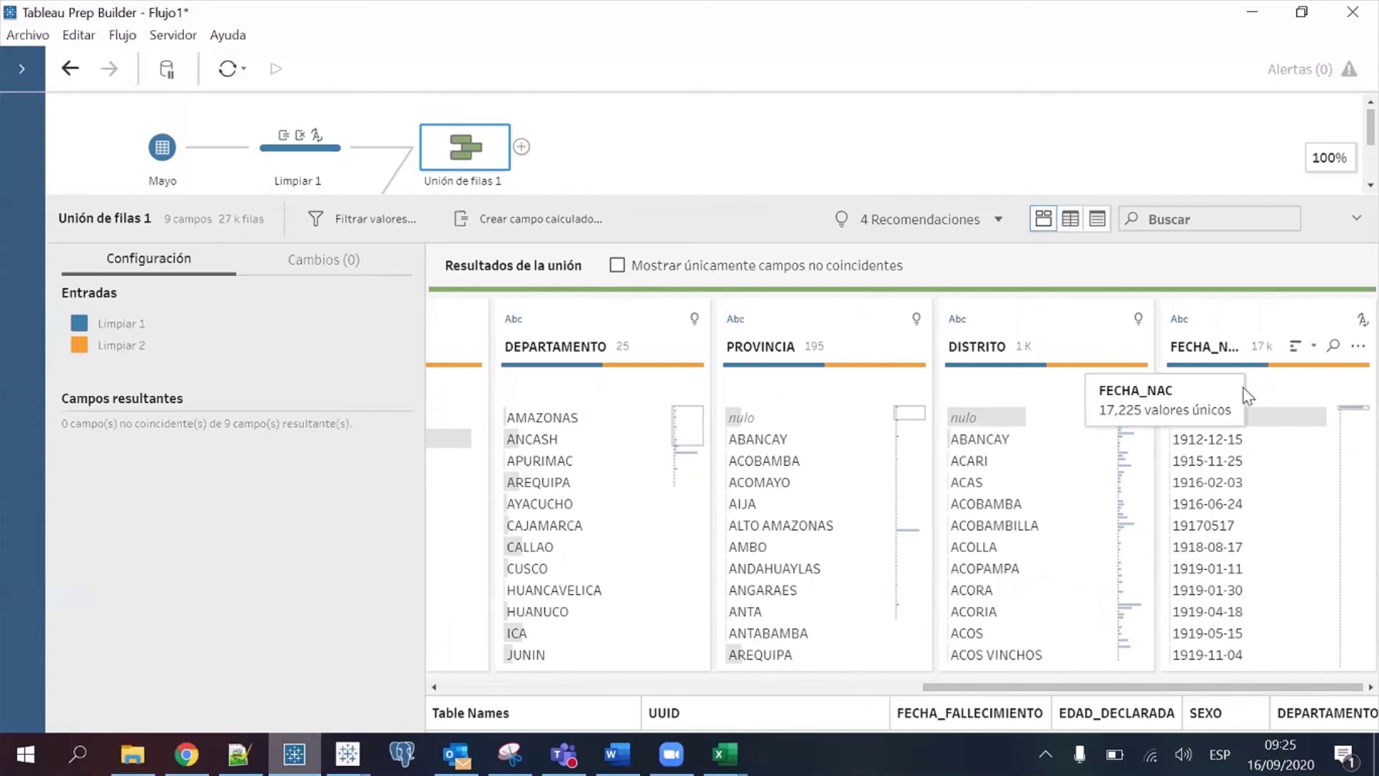
pyautogui.click(1180, 321)
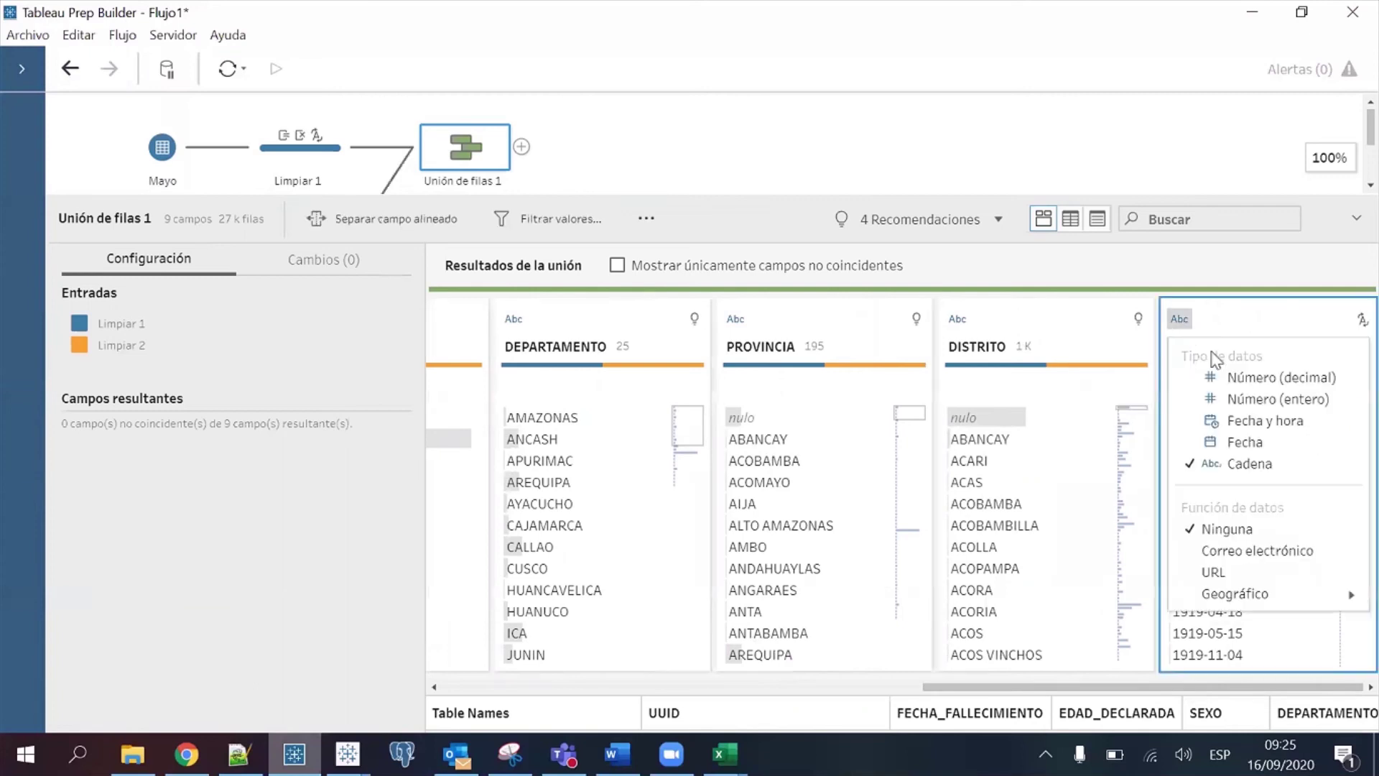
pyautogui.click(1232, 440)
# Remove the Table Names field from the results of Unión de filas 1
pyautogui.moveTo(1272, 688); pyautogui.dragTo(758, 686)
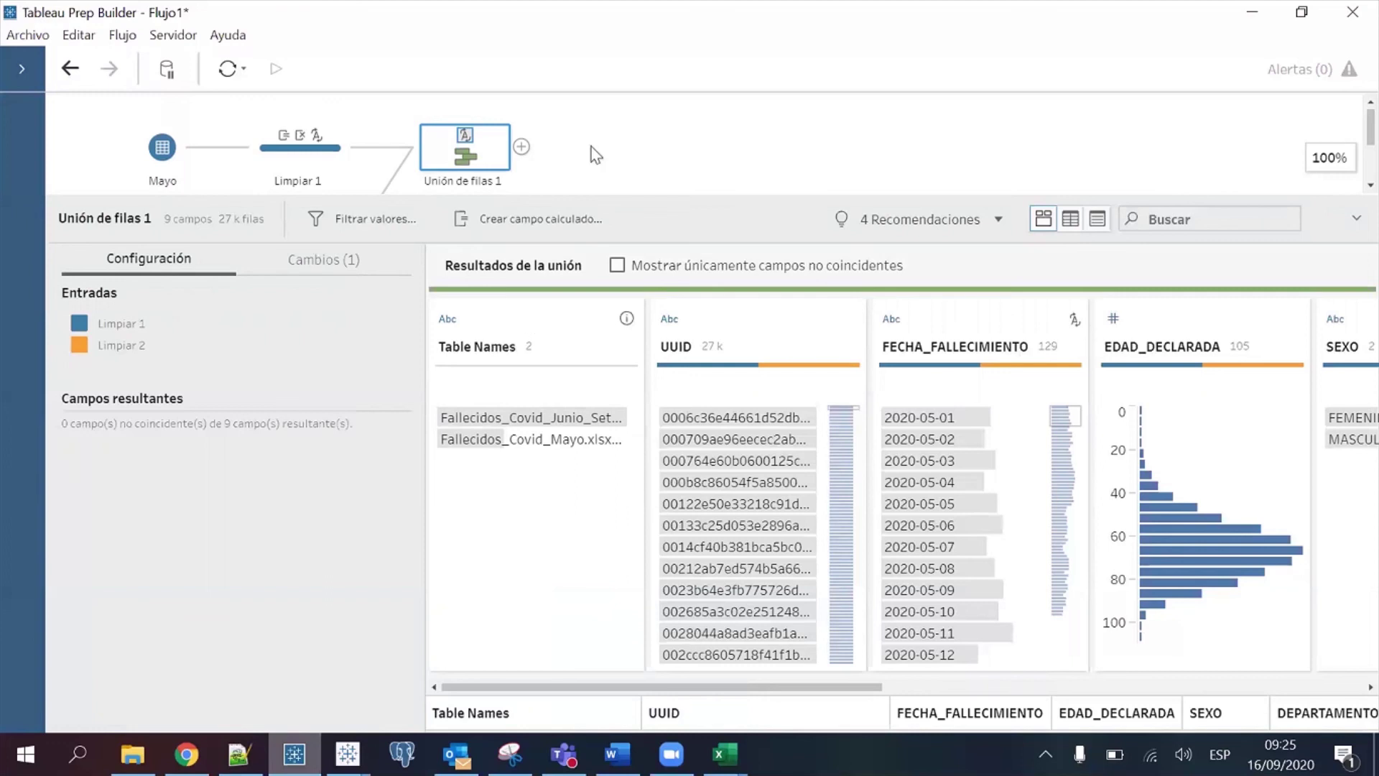
pyautogui.scroll(-2, 546, 144)
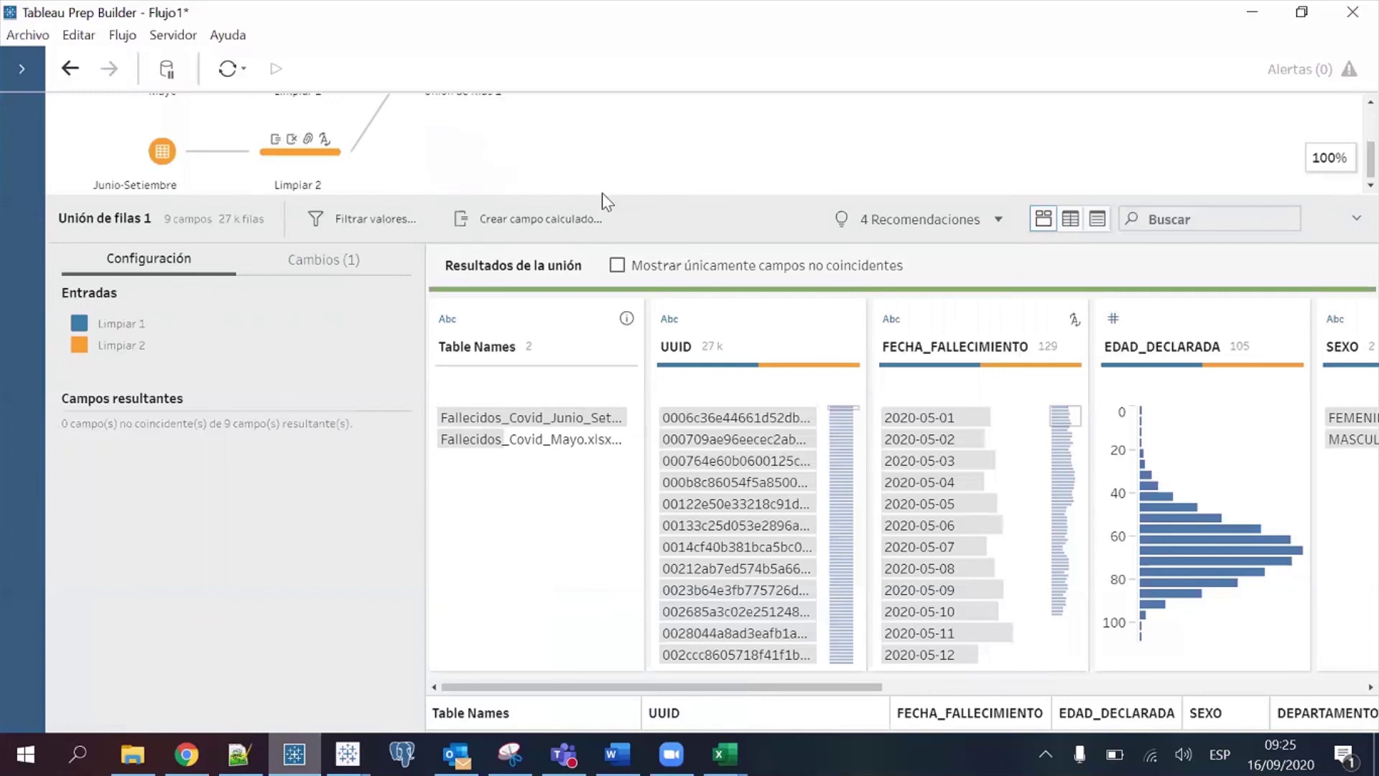
pyautogui.moveTo(616, 195); pyautogui.dragTo(615, 249)
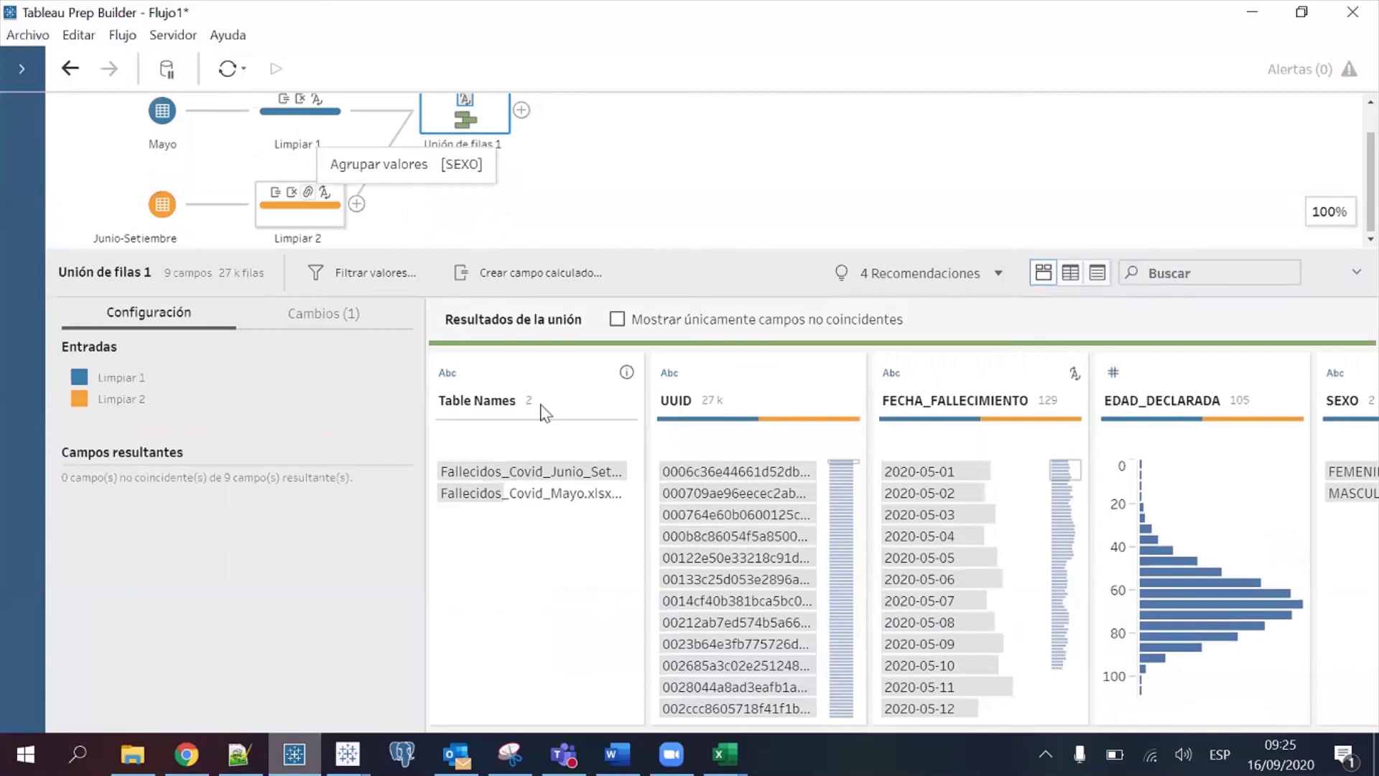
pyautogui.click(627, 400)
pyautogui.click(620, 424)
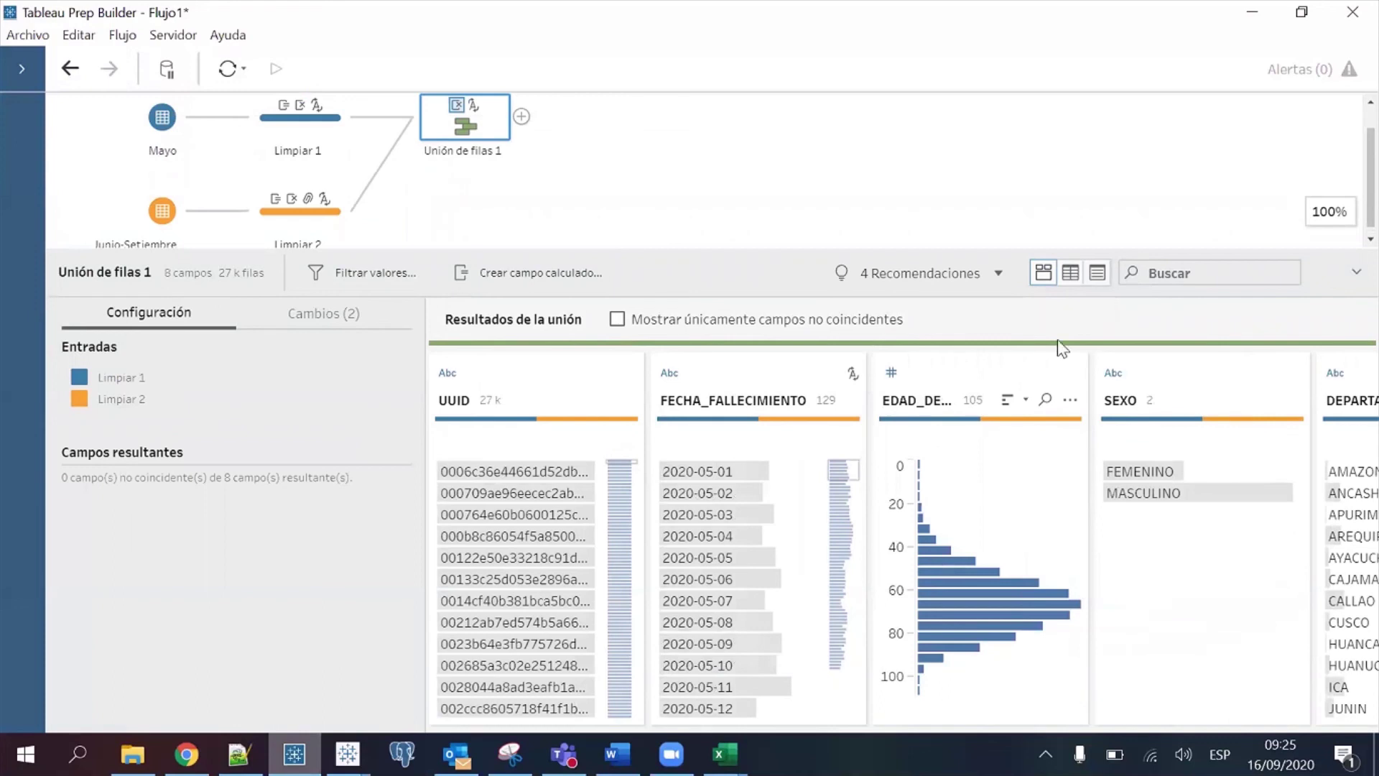
# Add an output step after Unión de filas 1 that saves to the Escritorio folder under the file name Fallecimiento_covid19
pyautogui.click(521, 117)
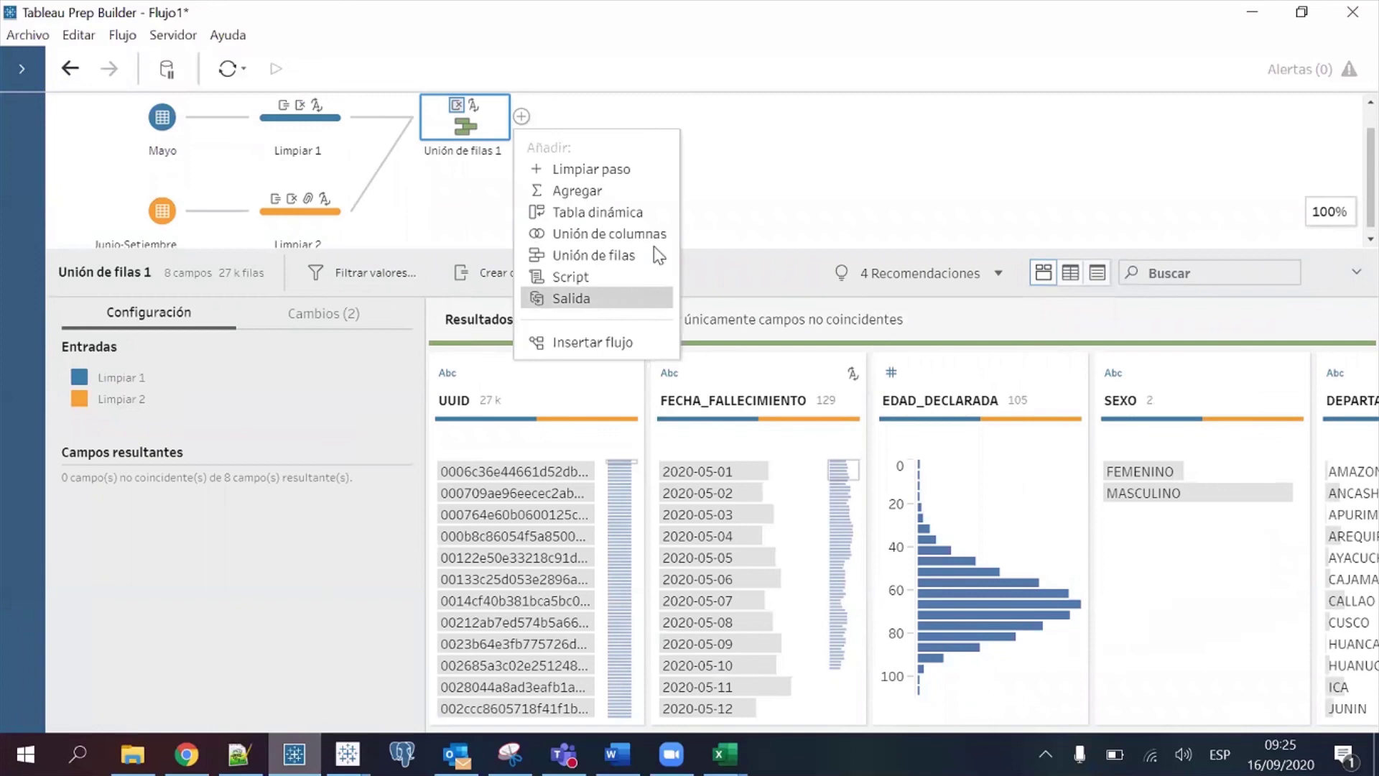
pyautogui.click(599, 298)
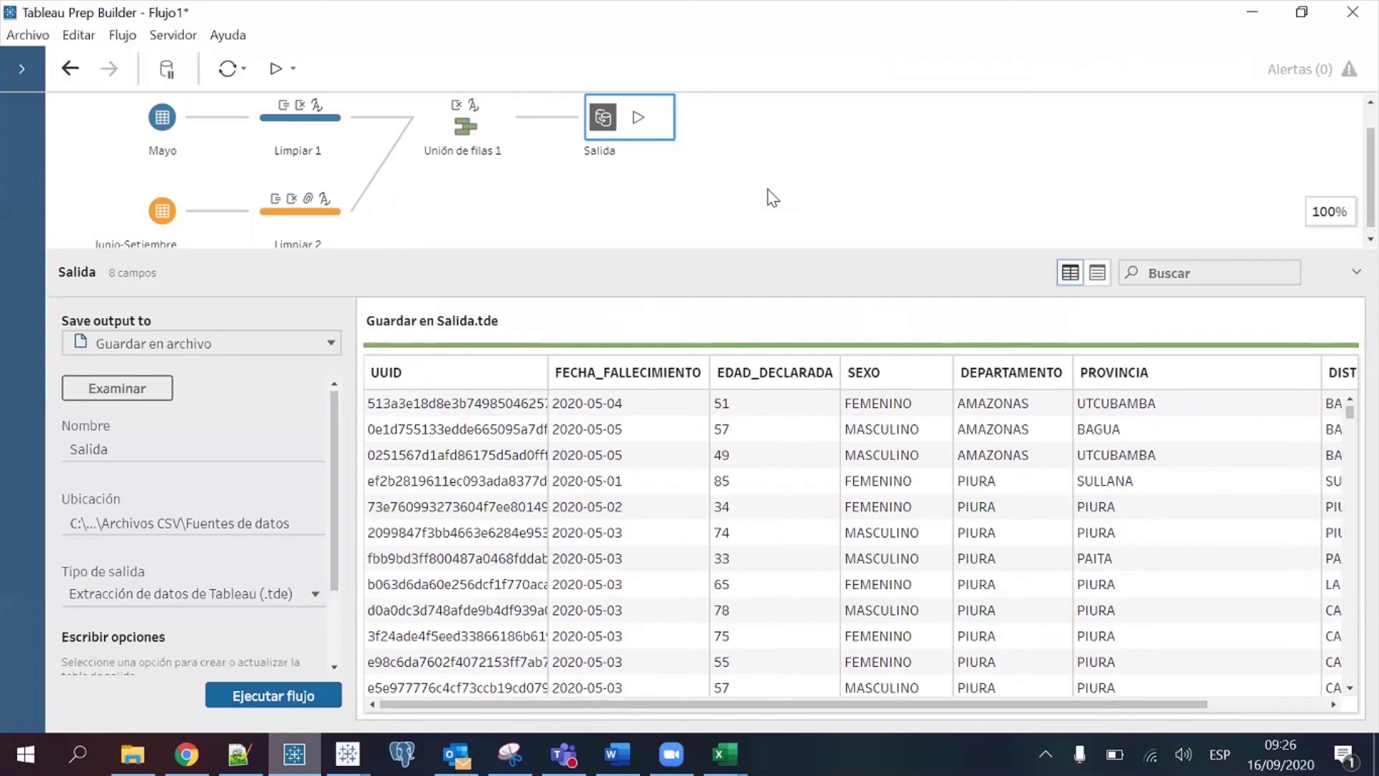
pyautogui.click(140, 391)
pyautogui.click(313, 311)
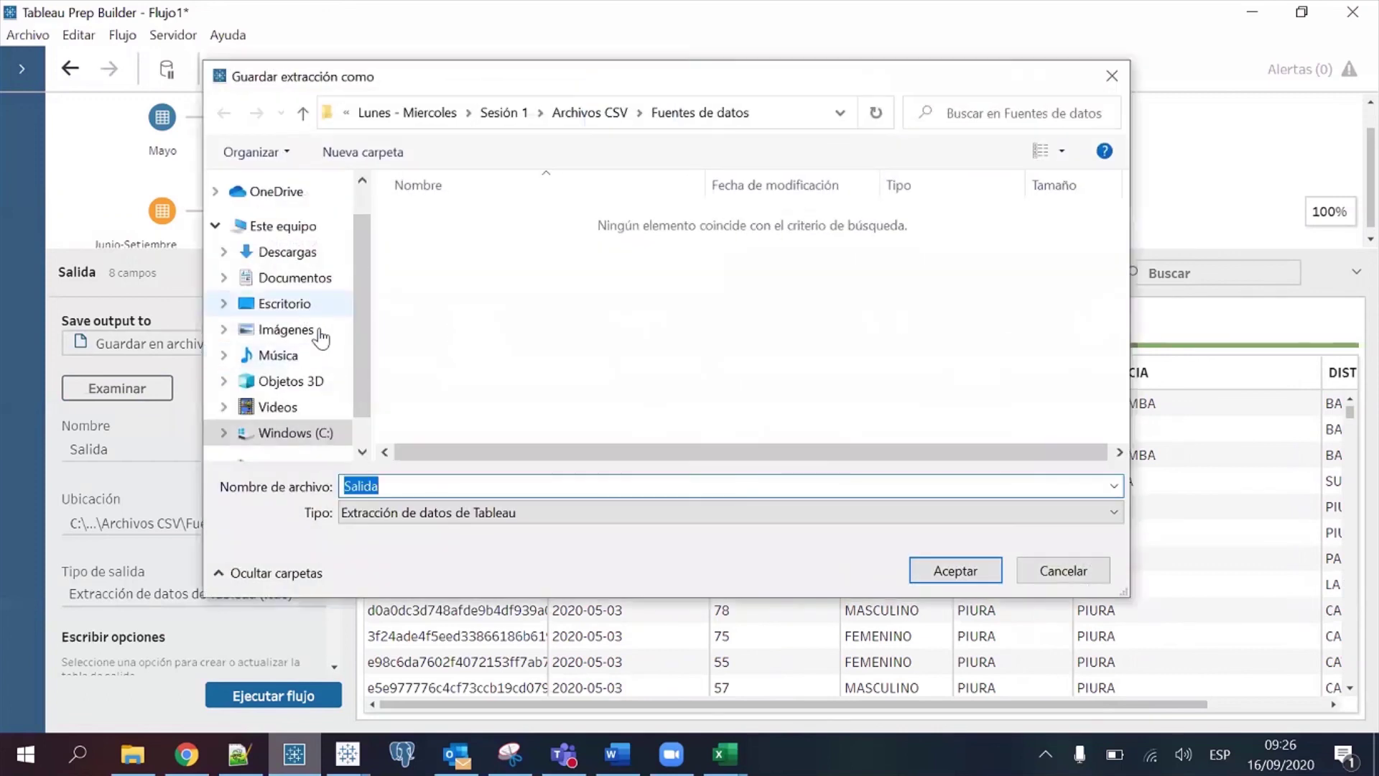
pyautogui.click(505, 488)
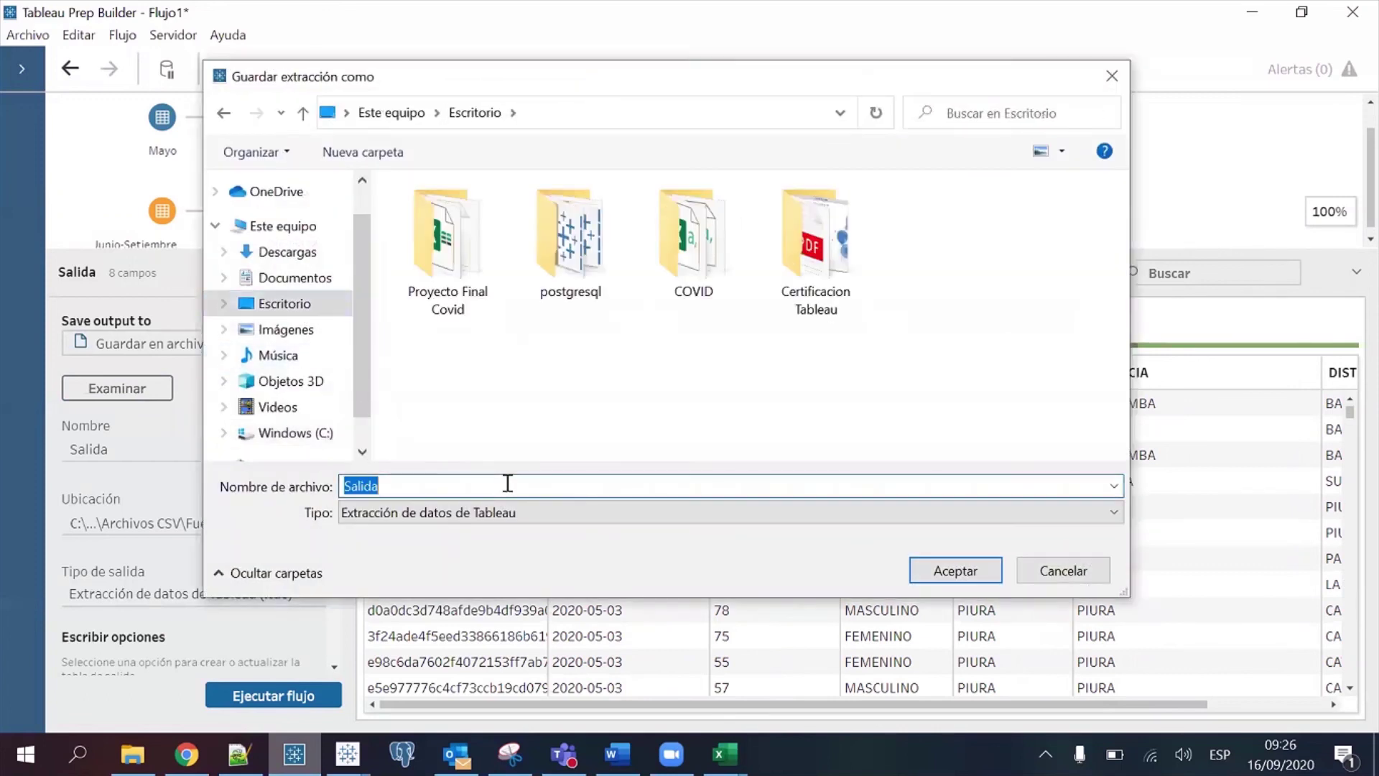
pyautogui.write('Fallecimiento')
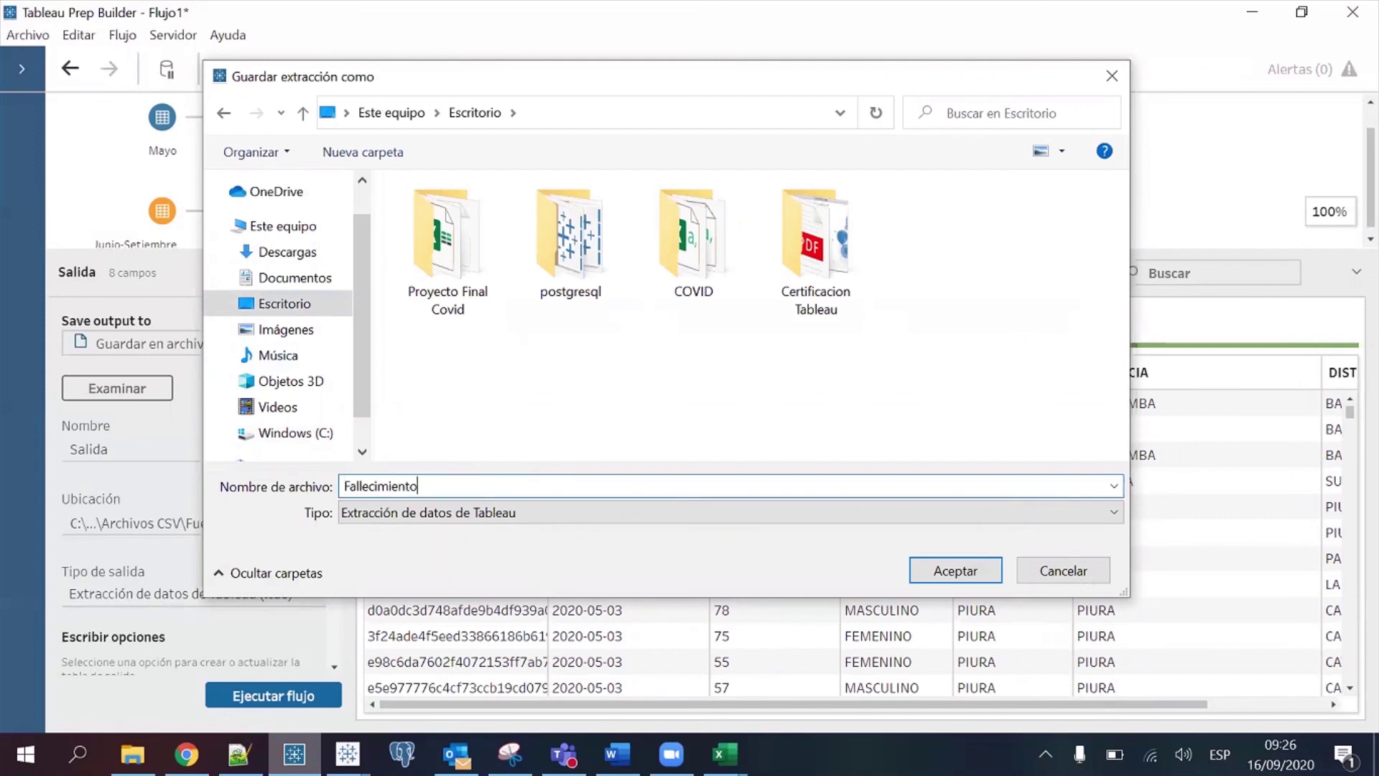
pyautogui.write('_covid19')
pyautogui.click(961, 571)
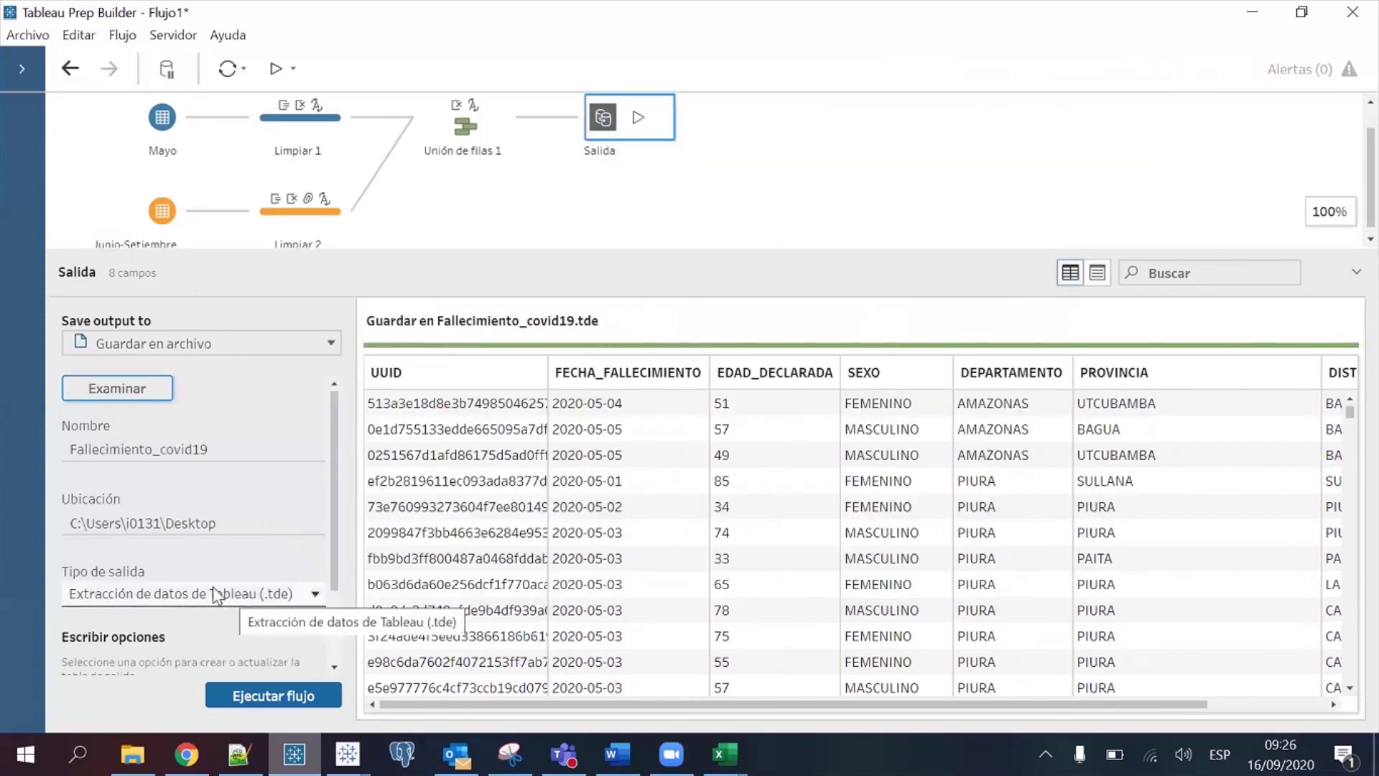
# Set the output type to Valores separados por comas (.csv) and run the flow to export the file
pyautogui.click(315, 594)
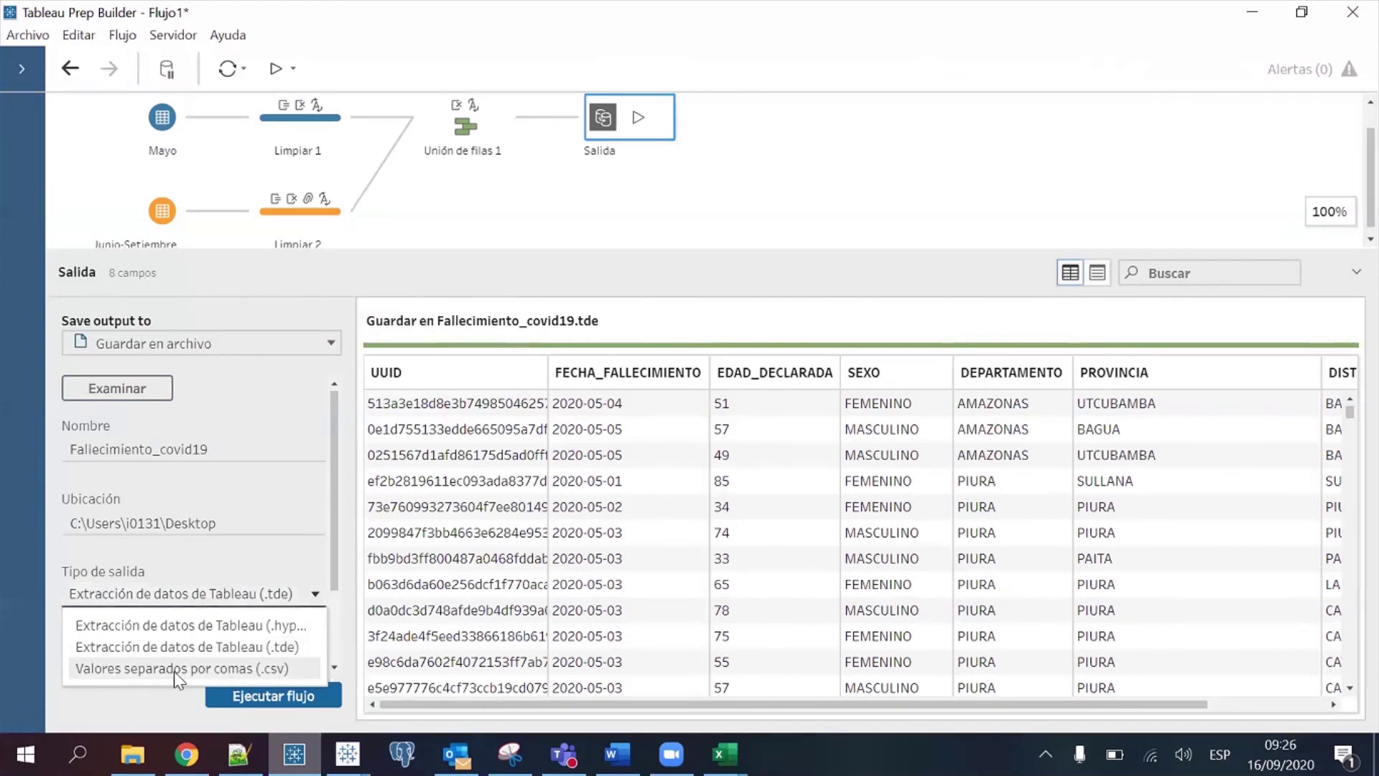
pyautogui.click(294, 670)
pyautogui.click(298, 696)
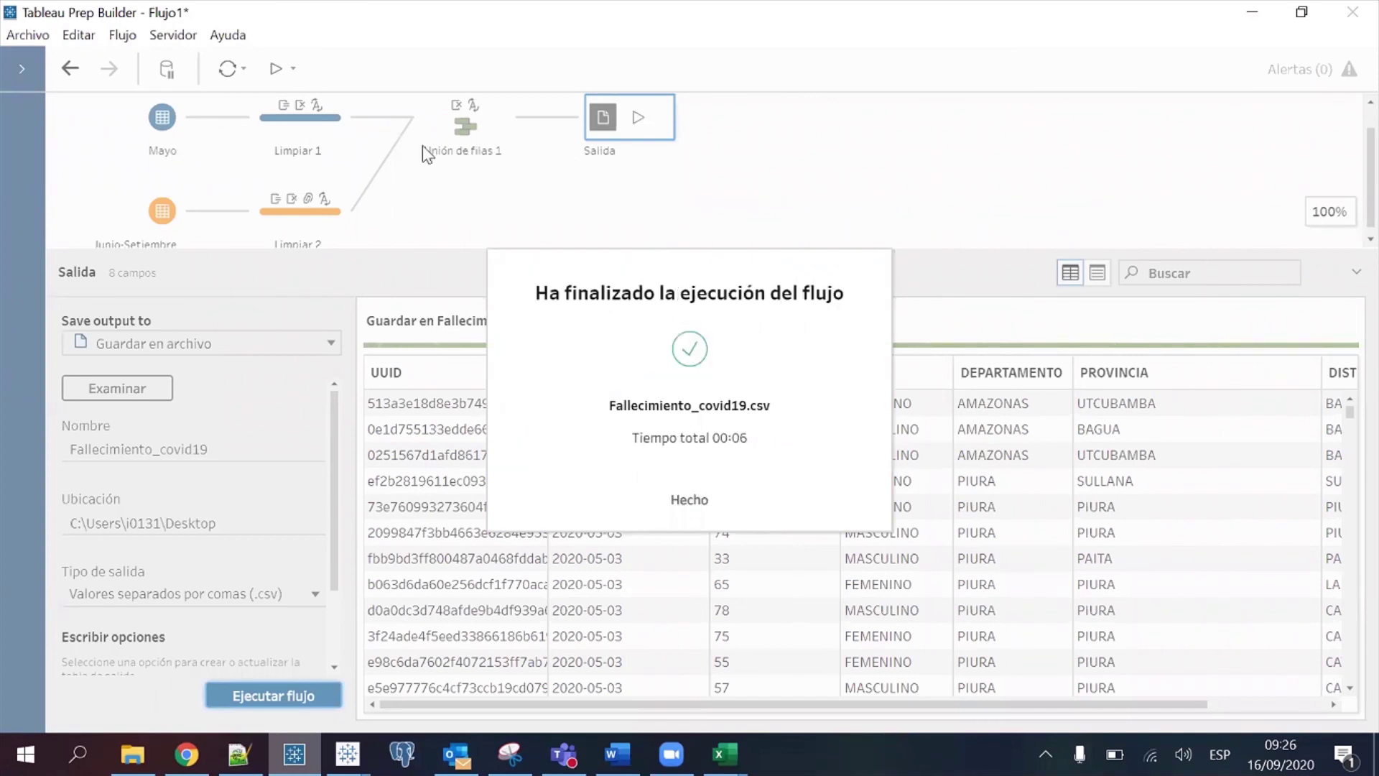
pyautogui.click(700, 499)
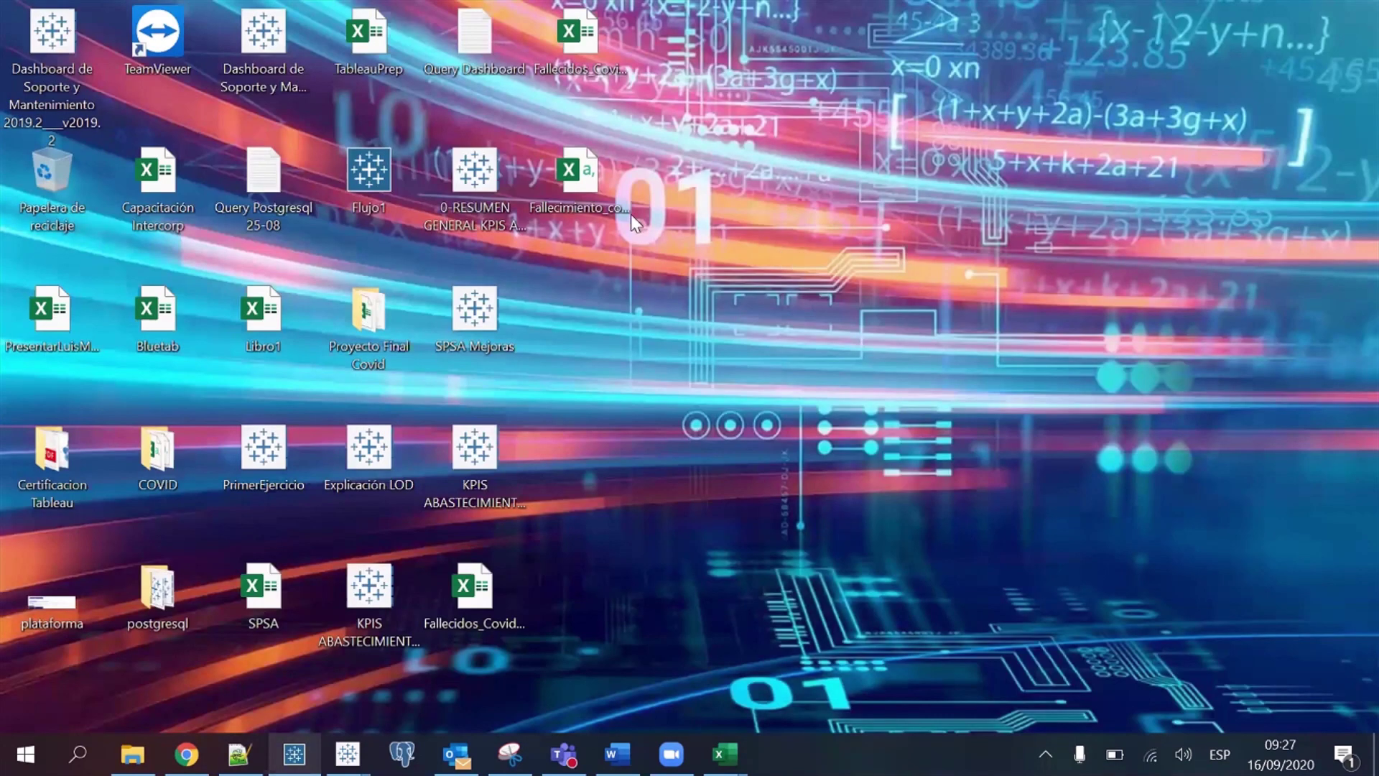
# Open the exported Fallecimiento_covid19 file from the desktop in Excel and examine its headers, death dates, ages, sex values and birth dates
pyautogui.click(590, 228)
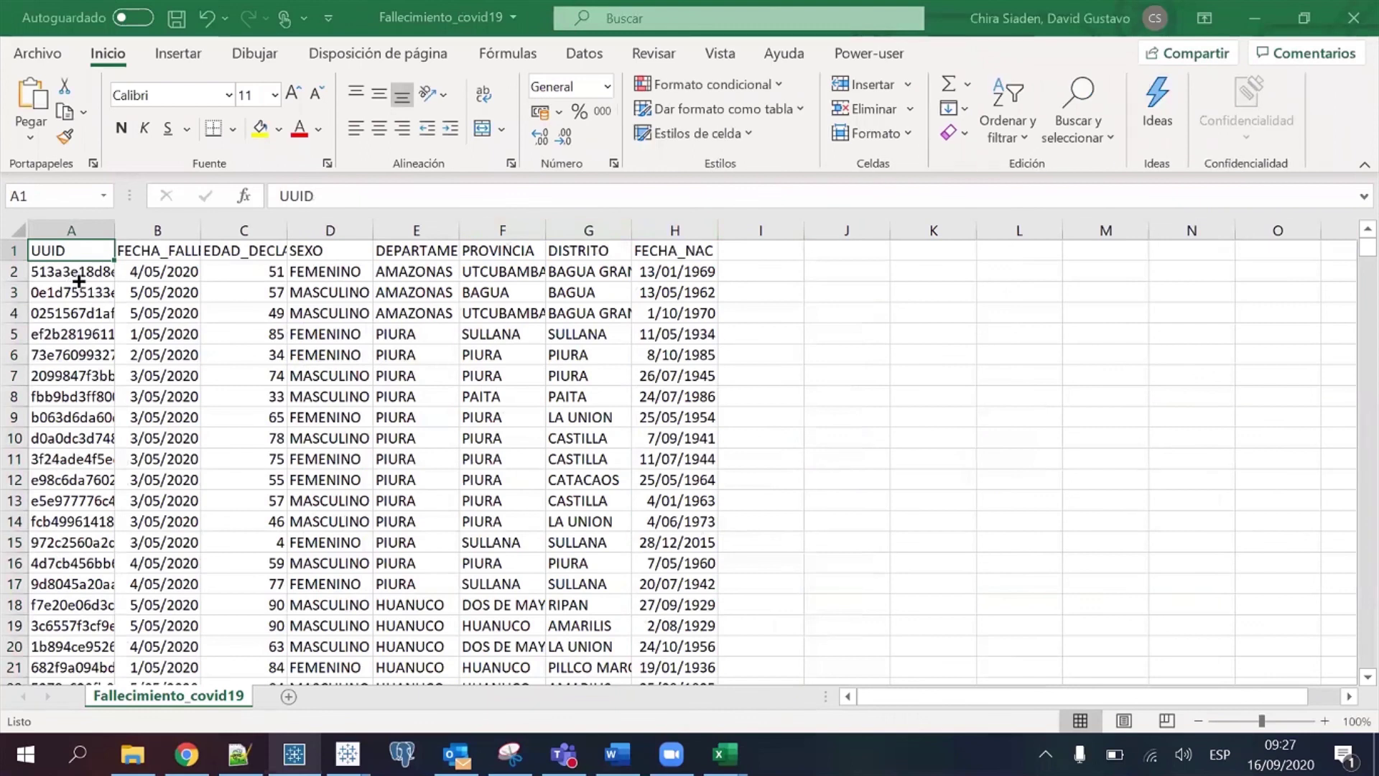
pyautogui.moveTo(176, 275); pyautogui.dragTo(174, 413)
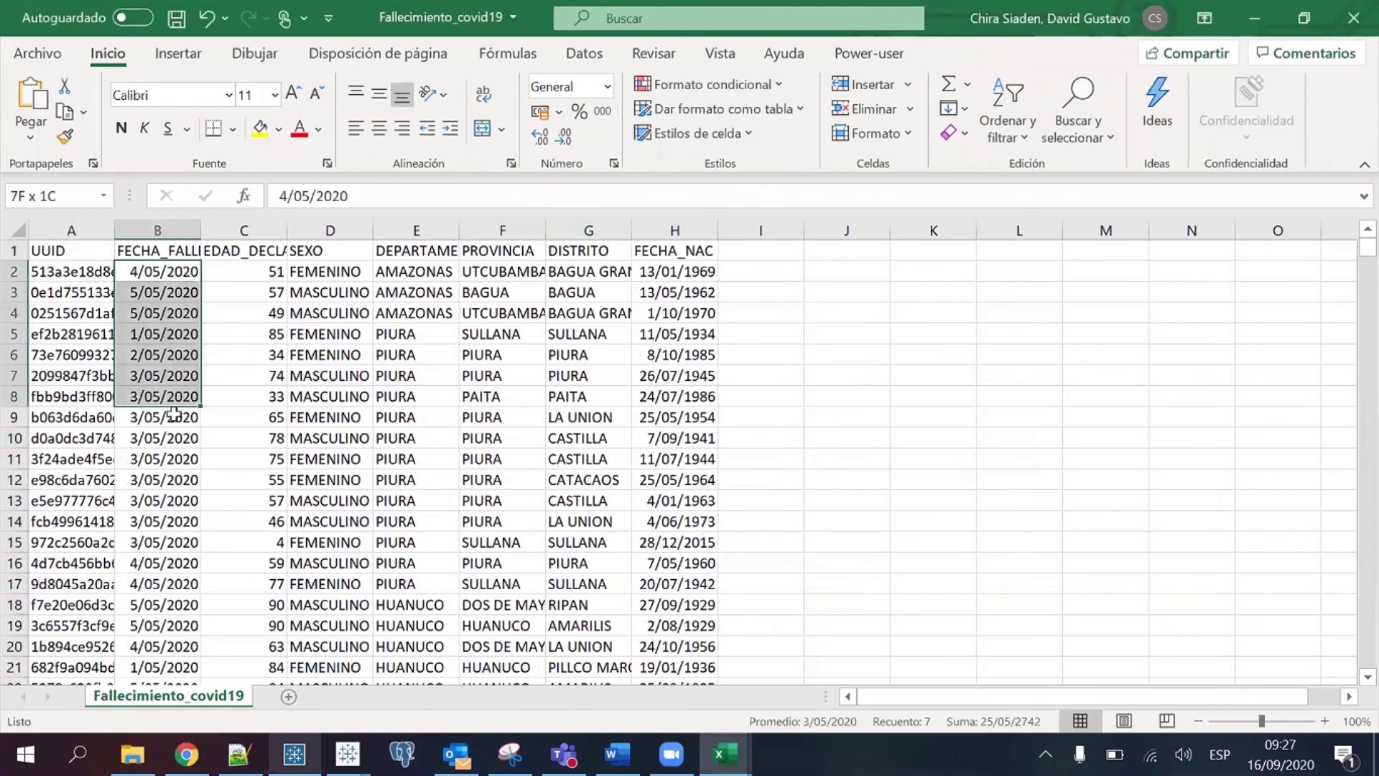
pyautogui.moveTo(244, 272); pyautogui.dragTo(302, 396)
pyautogui.moveTo(676, 271); pyautogui.dragTo(679, 399)
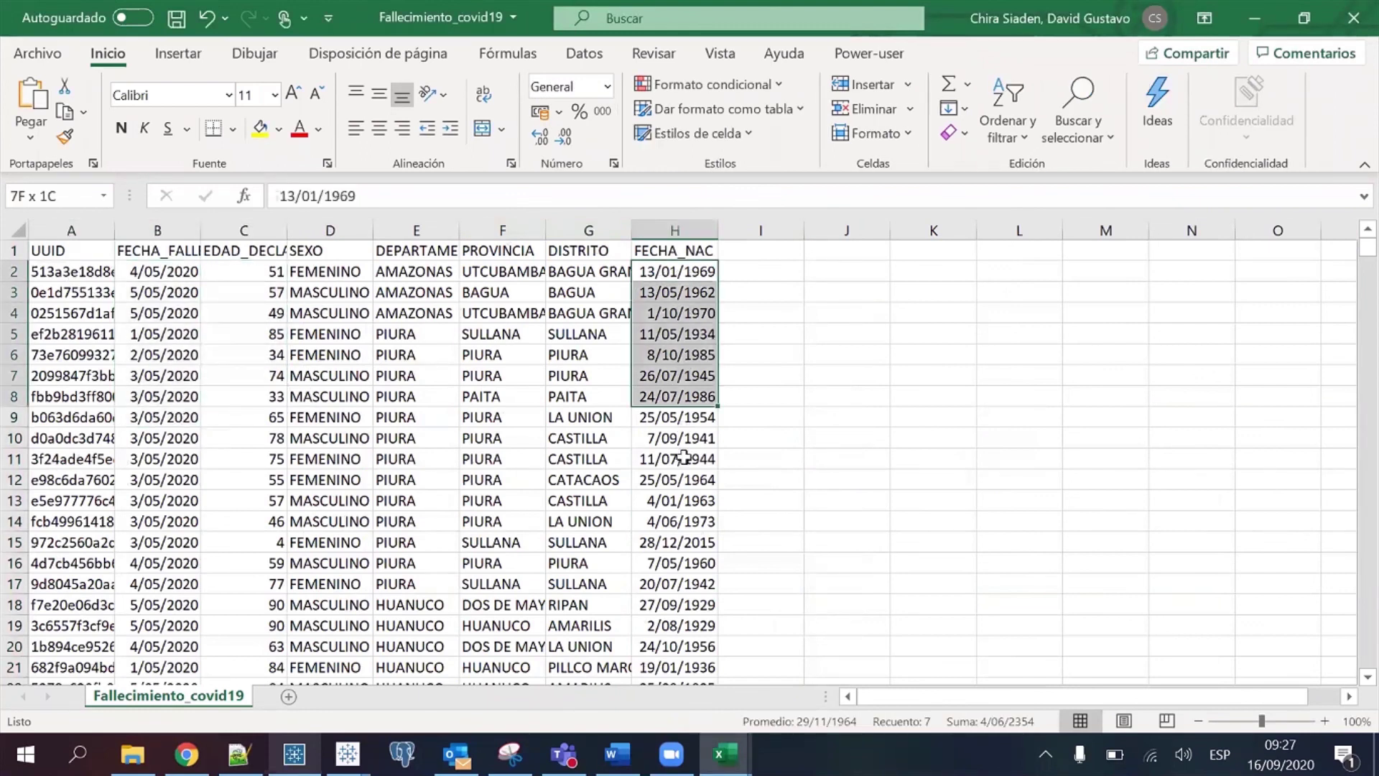
pyautogui.moveTo(683, 458); pyautogui.dragTo(682, 460)
pyautogui.moveTo(176, 273); pyautogui.dragTo(190, 420)
pyautogui.click(678, 316)
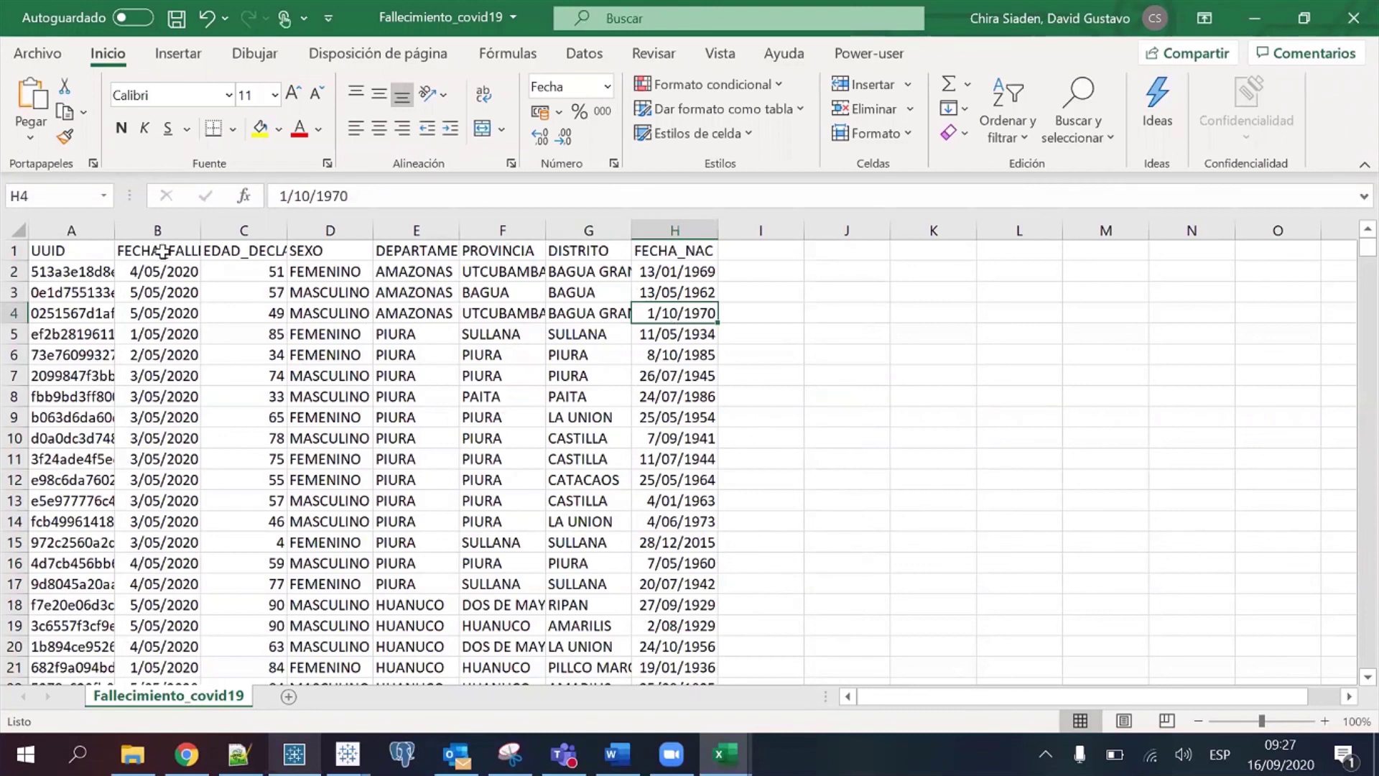
pyautogui.moveTo(86, 257); pyautogui.dragTo(634, 262)
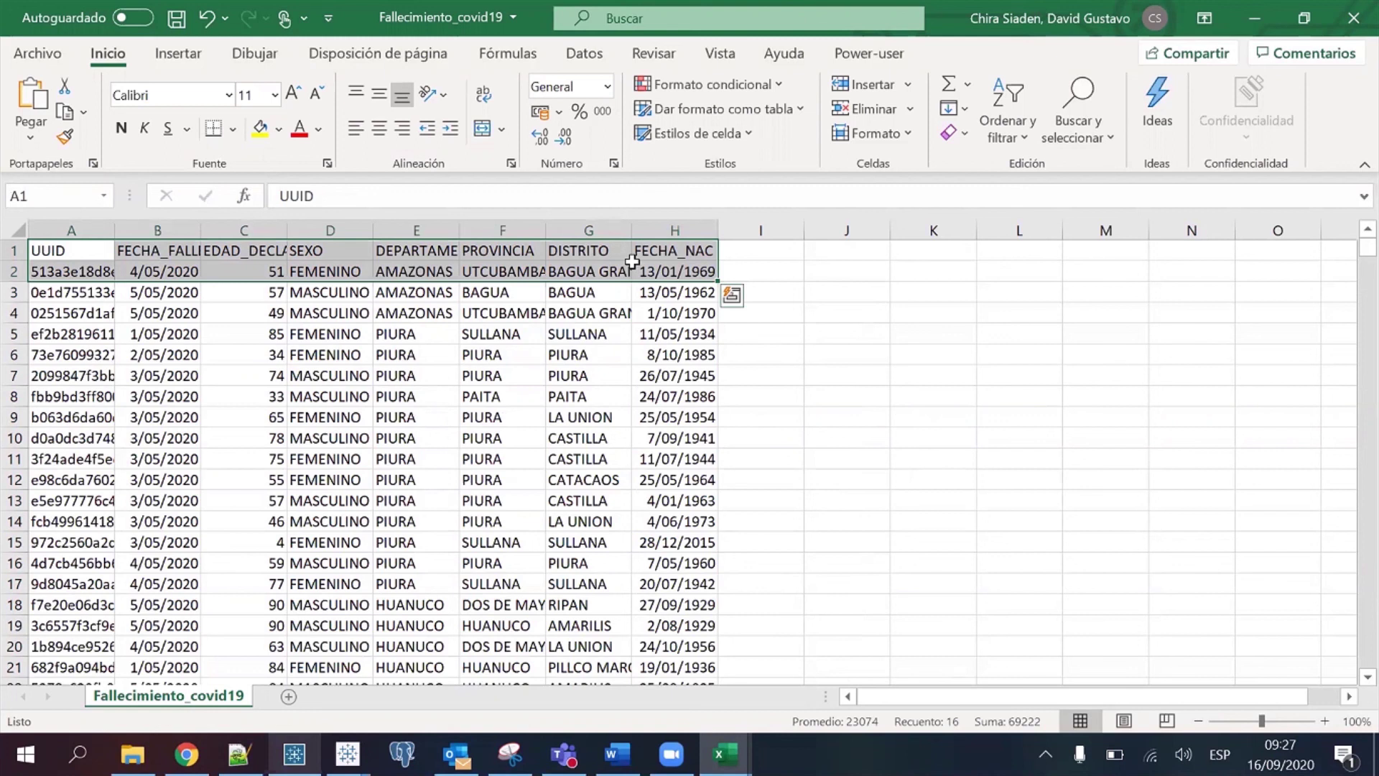
pyautogui.click(588, 395)
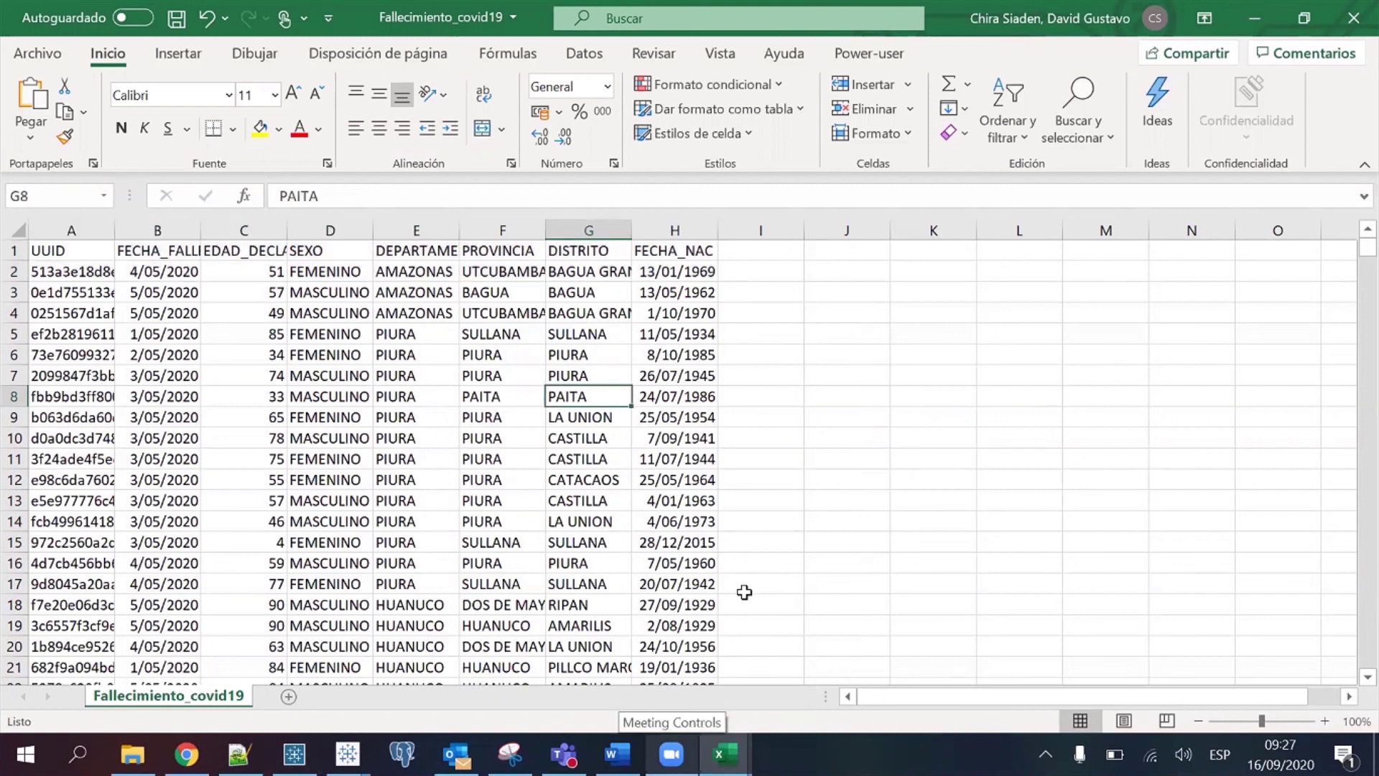